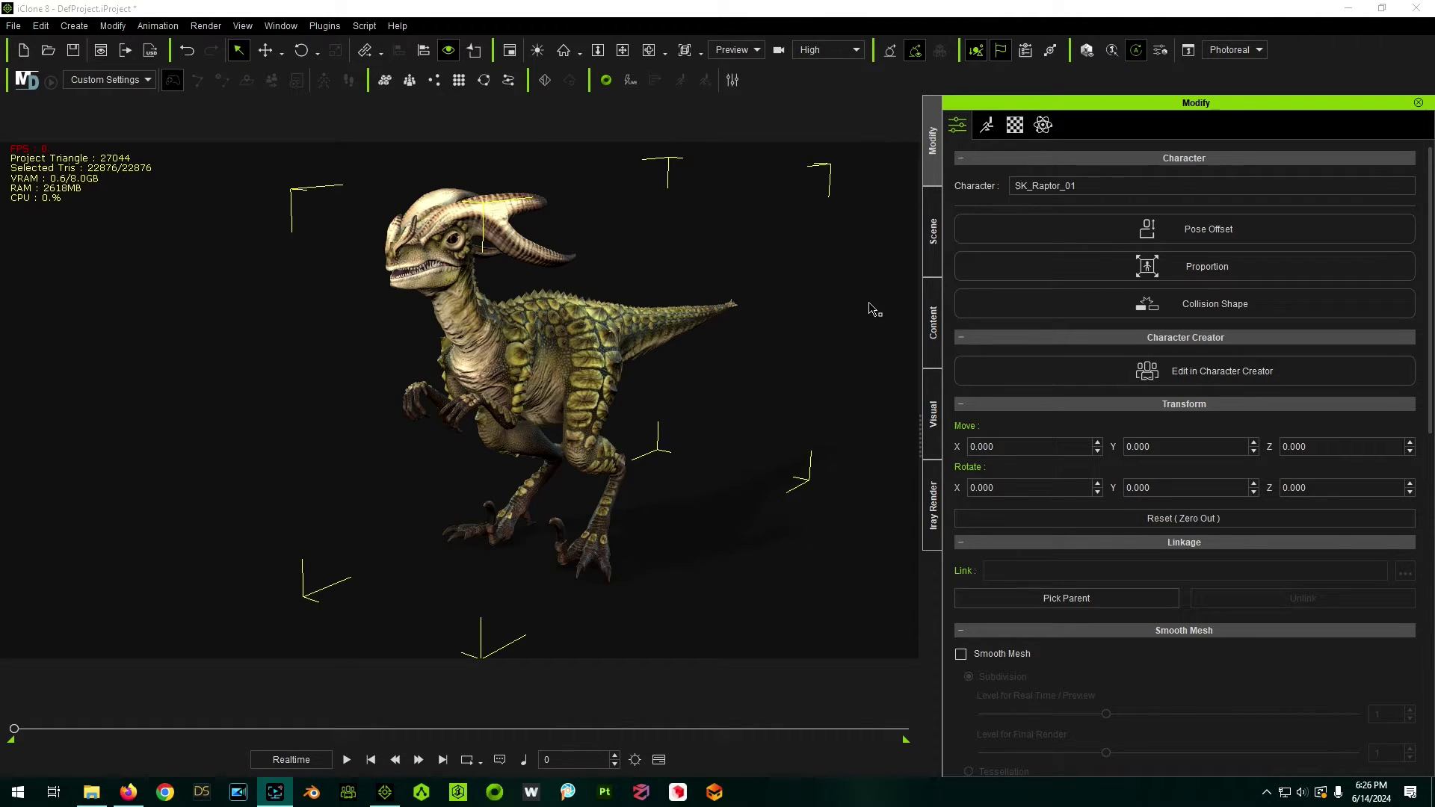
# Step: Select the raptor and check its Morph Animator for existing morphs, closing the window when finished
pyautogui.click(538, 366)
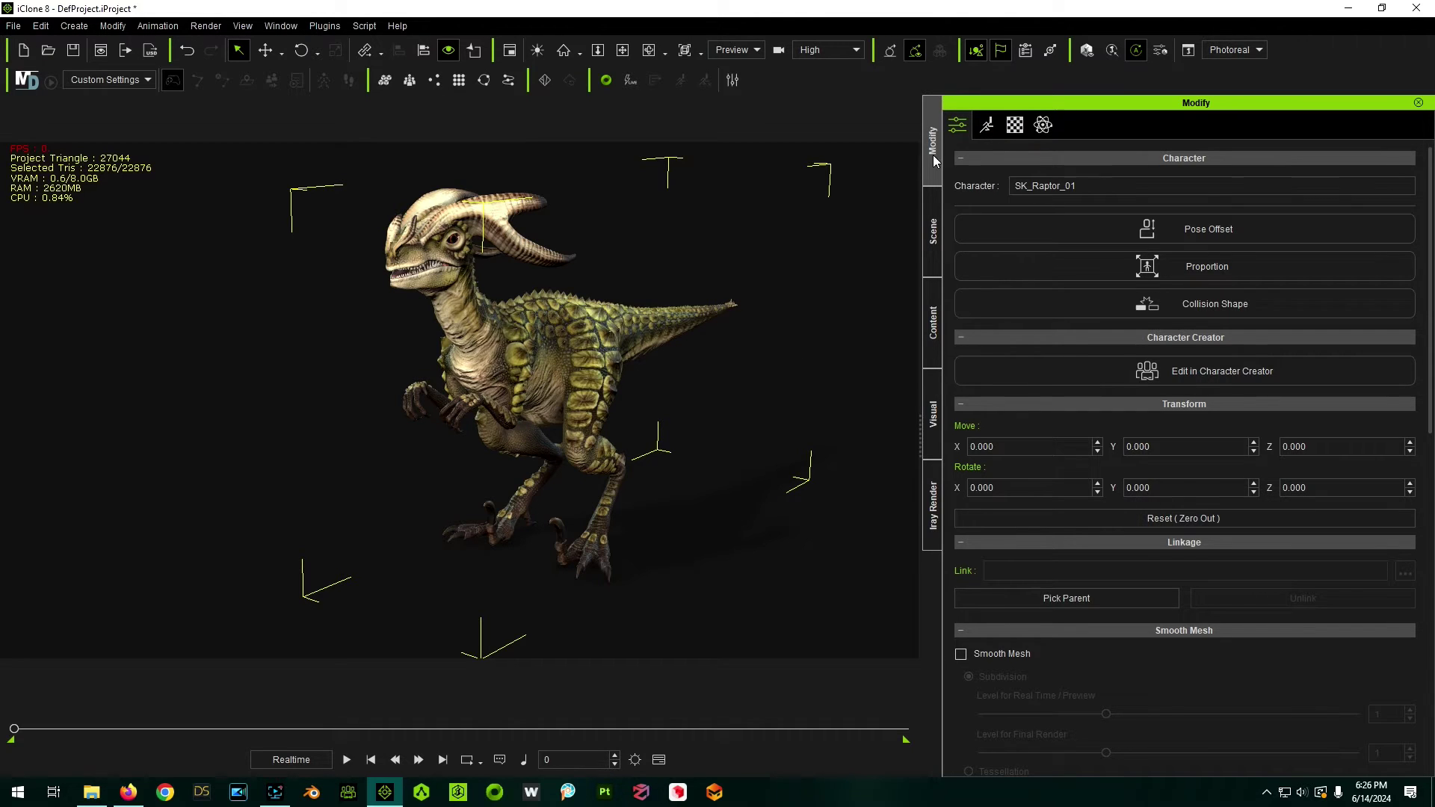
pyautogui.click(986, 124)
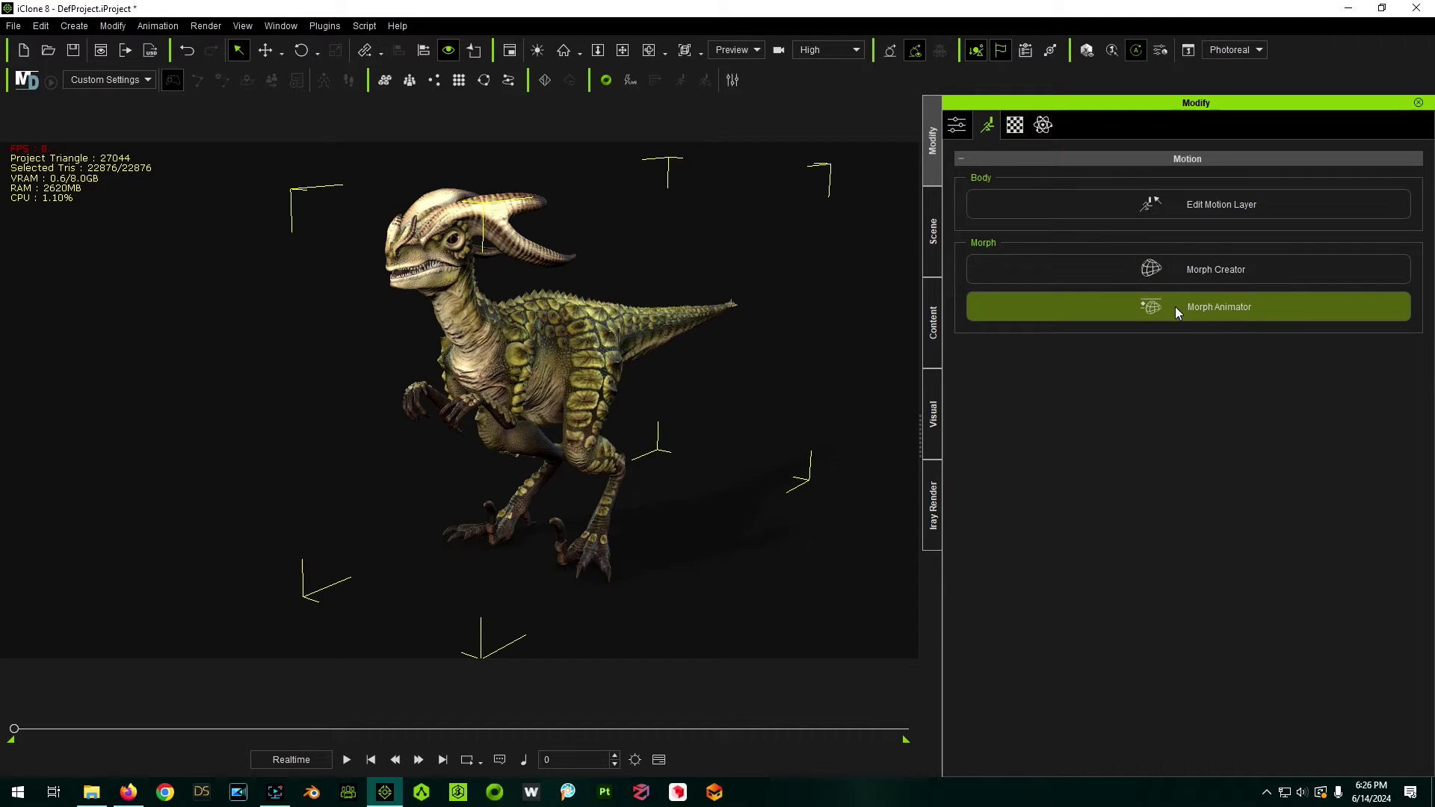
pyautogui.click(1237, 308)
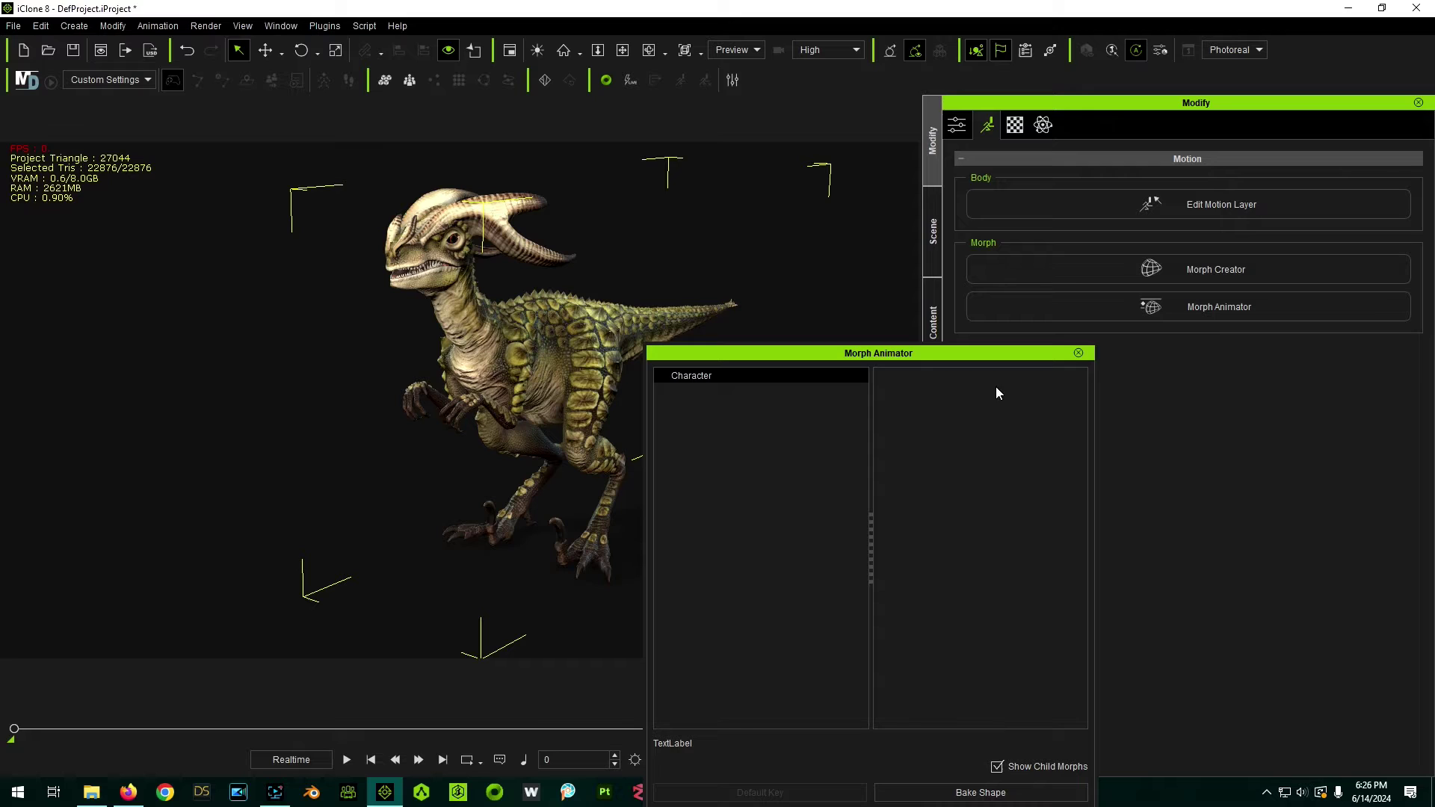
pyautogui.click(1077, 354)
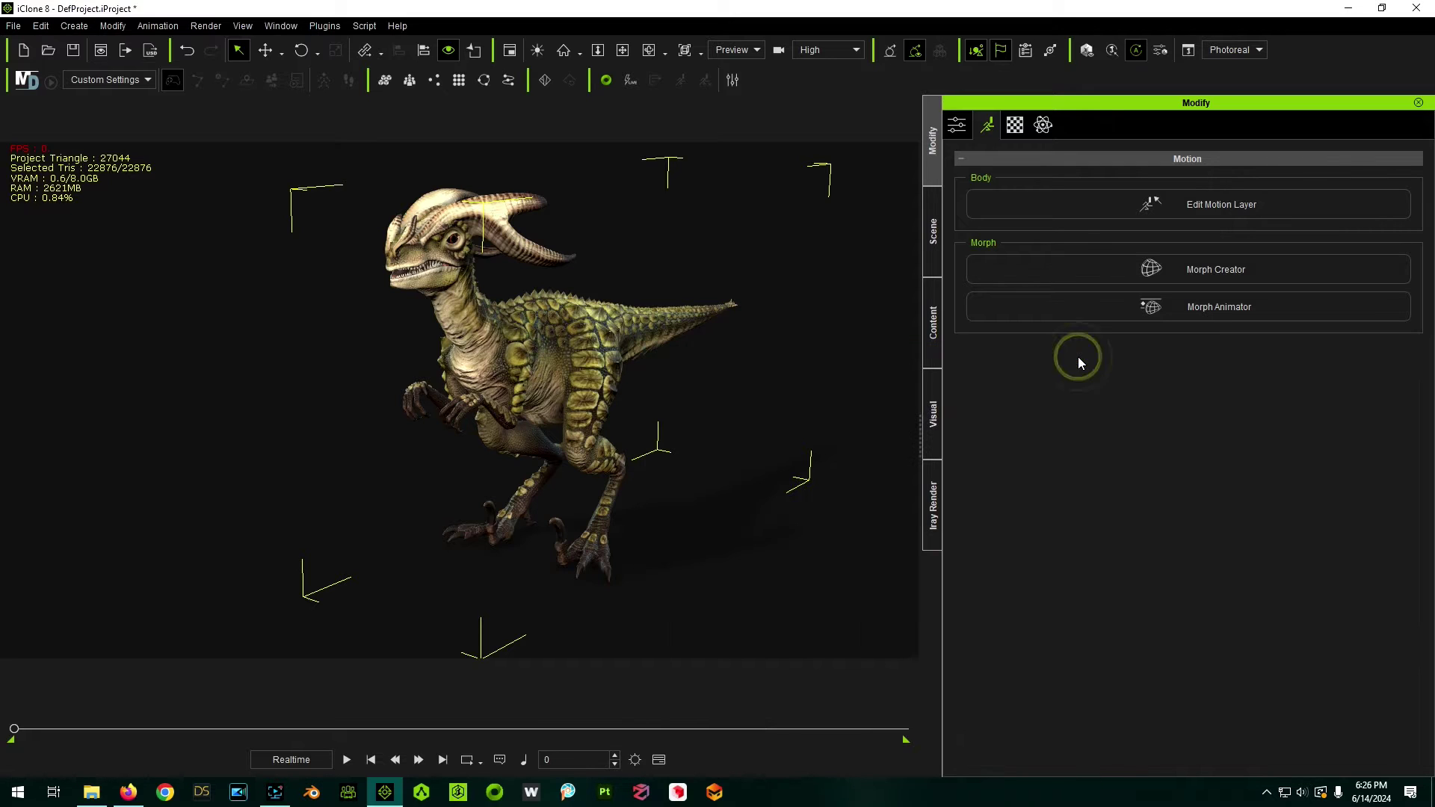
# Step: Open the raptor in Morph Creator and inspect its model and the mesh parts listed under SK_Raptor_01
pyautogui.click(1180, 276)
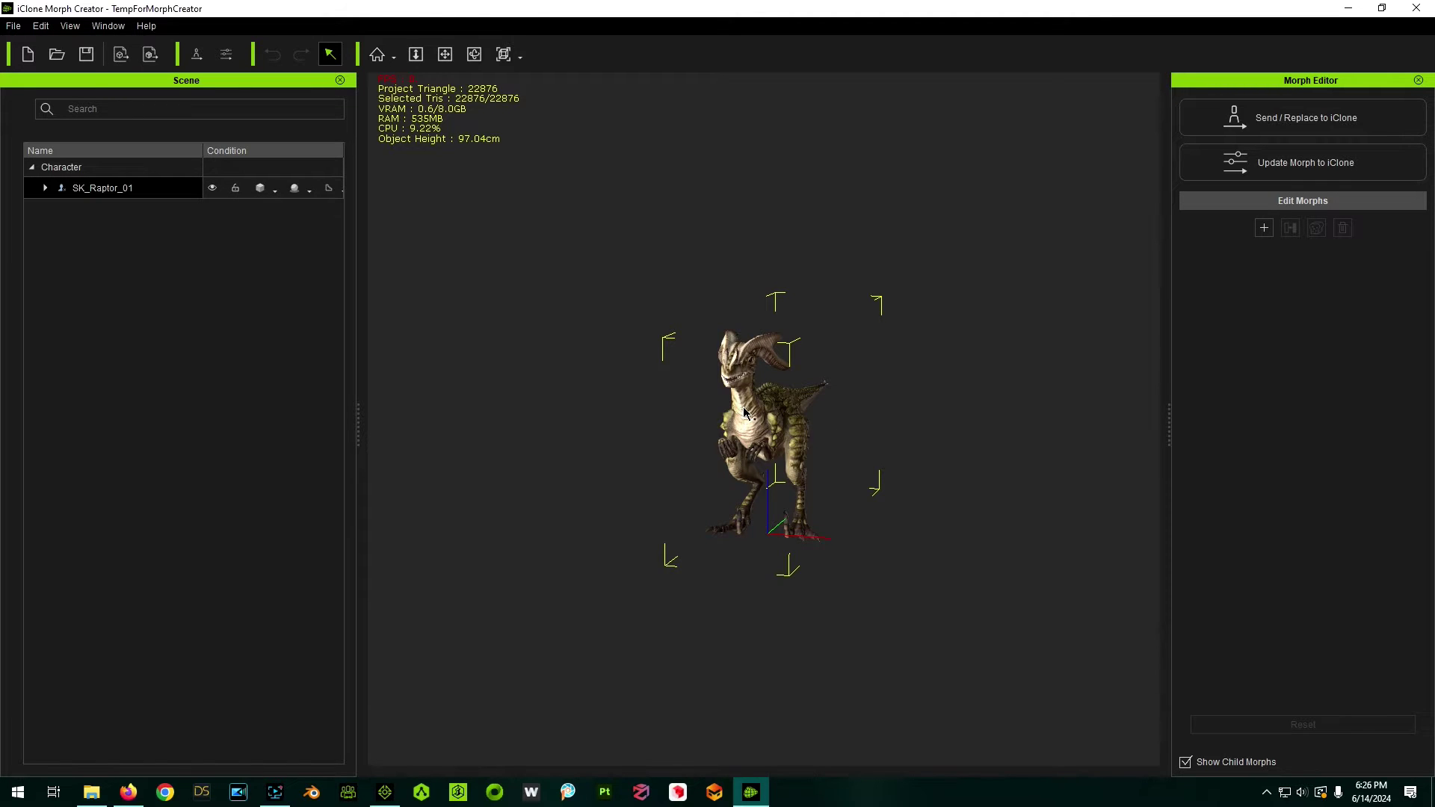
pyautogui.scroll(5, 744, 412)
pyautogui.moveTo(1022, 506); pyautogui.dragTo(809, 511, button='right')
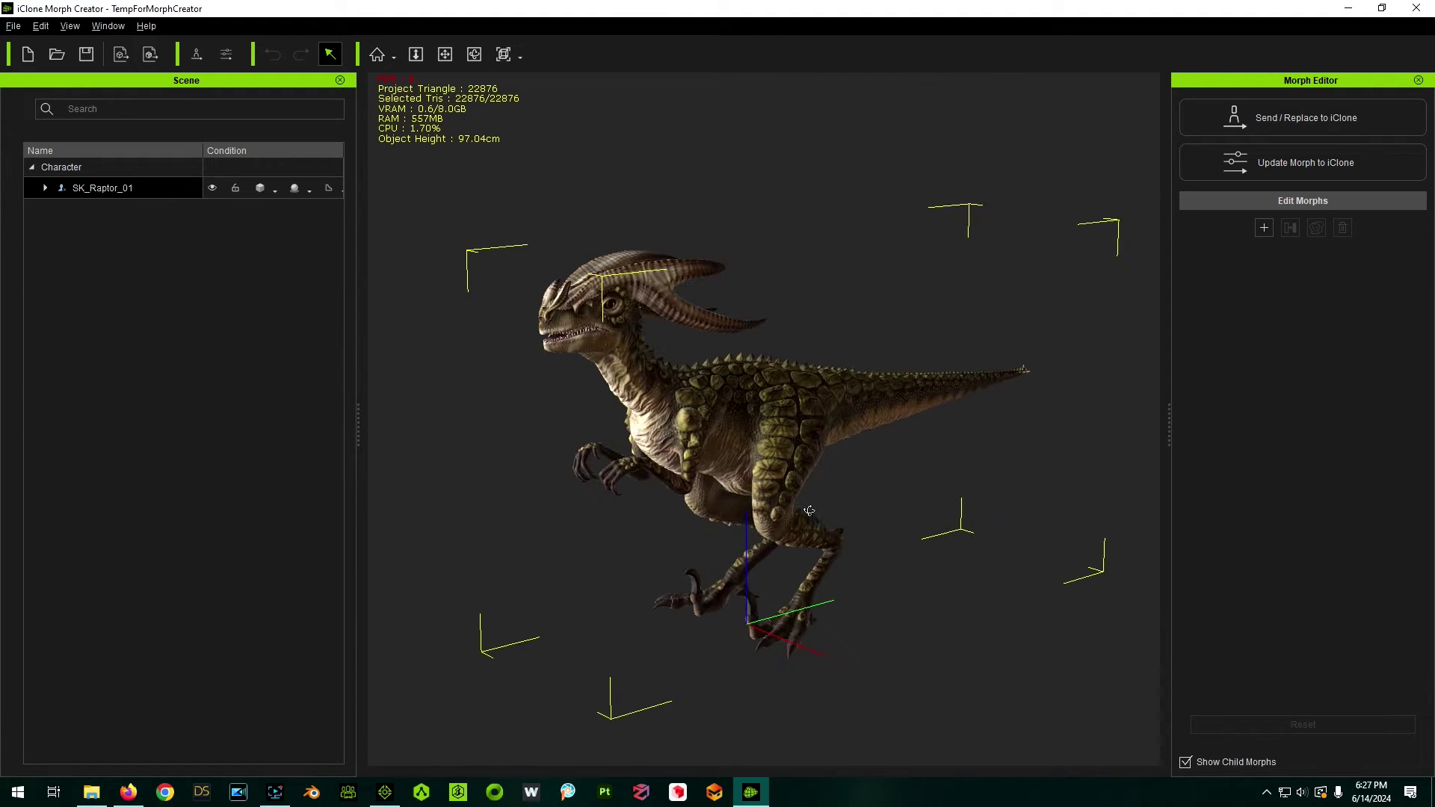
pyautogui.click(45, 188)
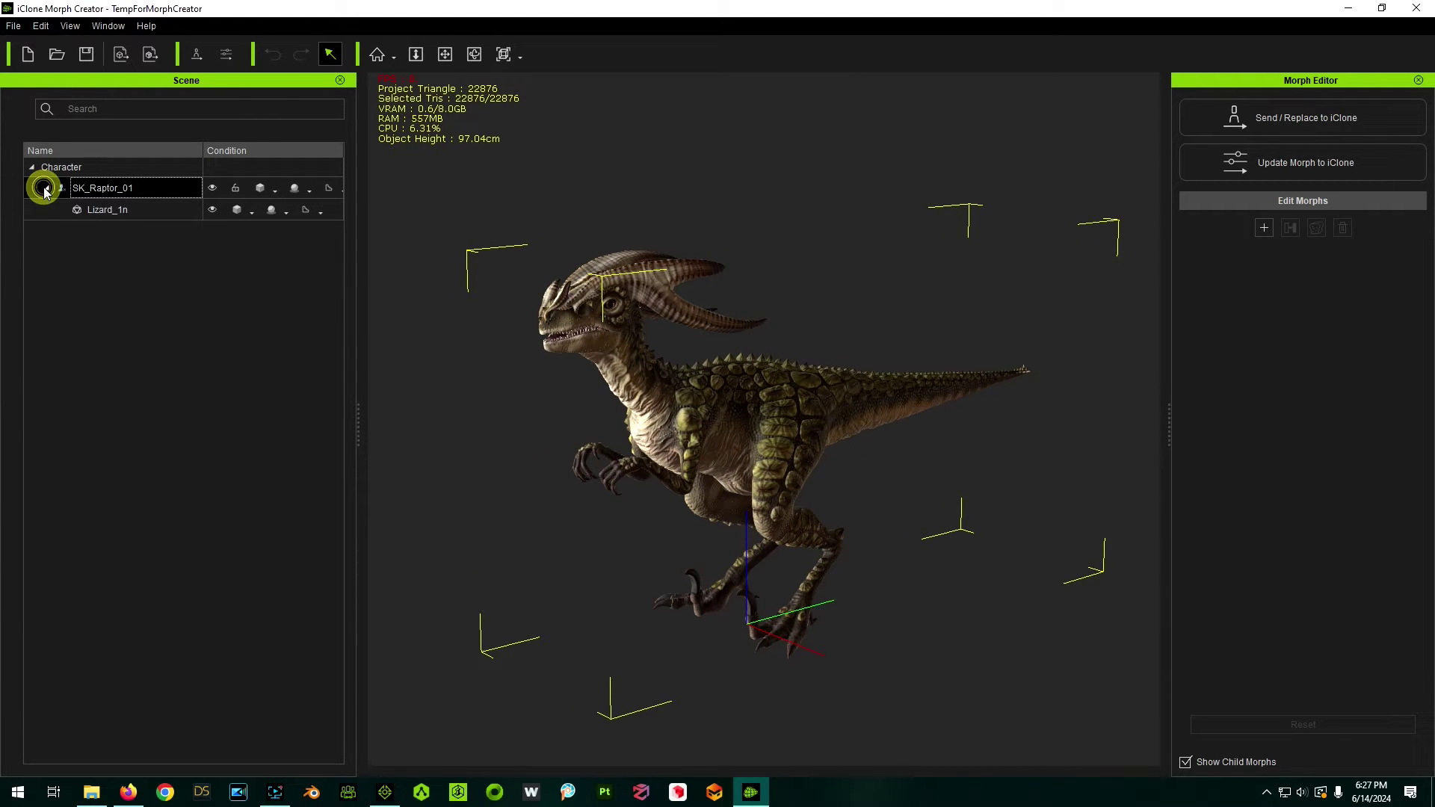
pyautogui.click(45, 188)
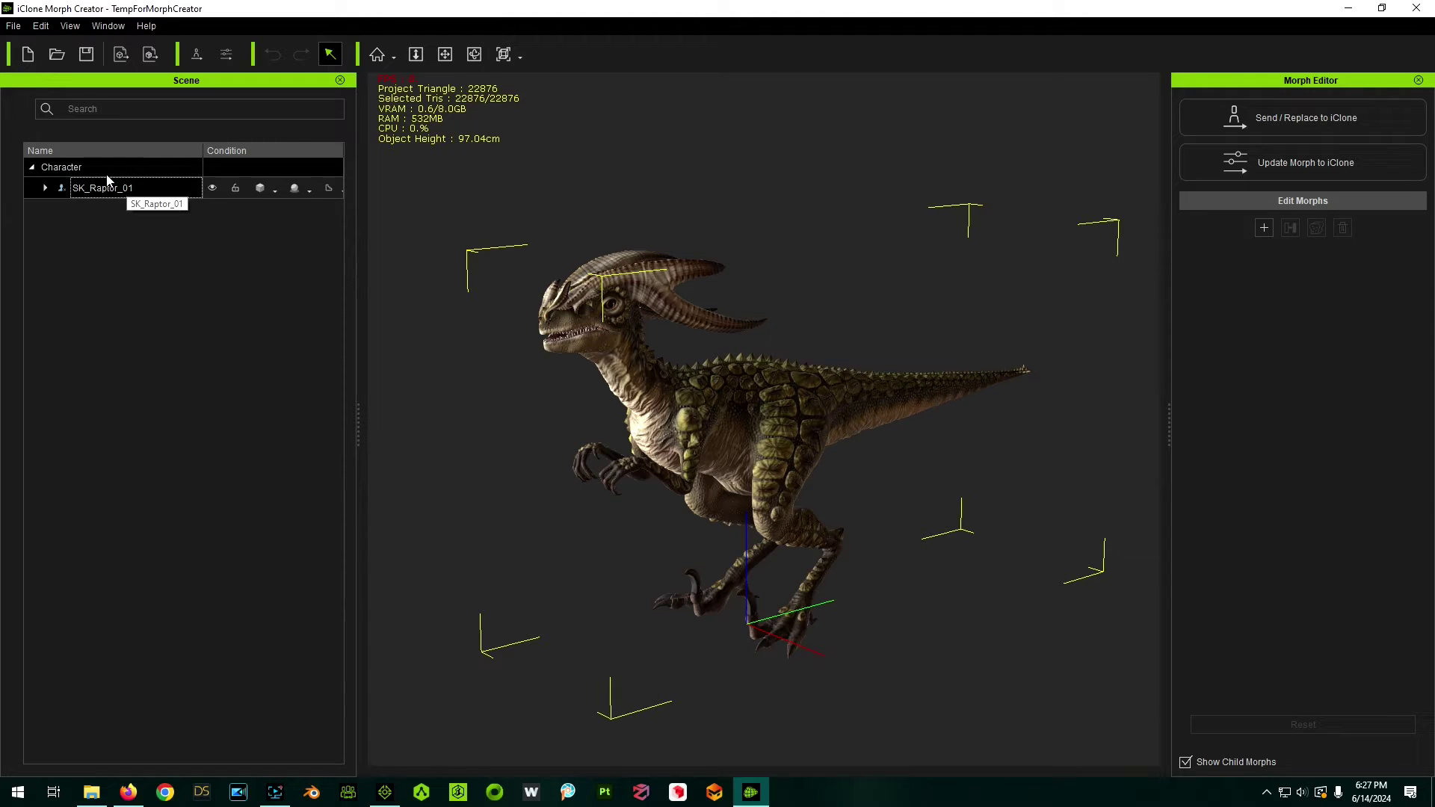
# Step: Export the selected raptor as a Y-Up OBJ without all textures, saved as "Dino for Blender" in the Exported Characters folder
pyautogui.click(13, 26)
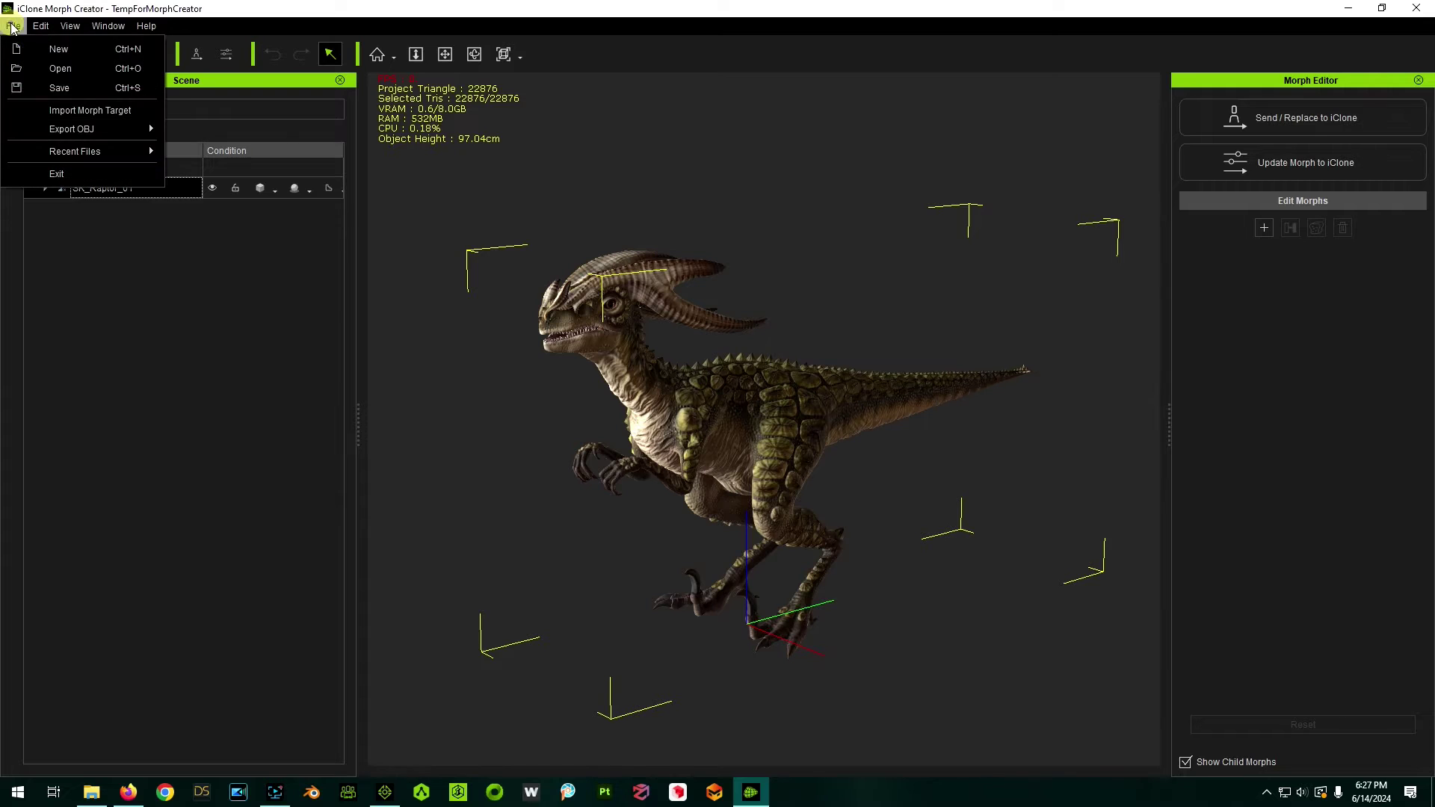
pyautogui.moveTo(135, 128)
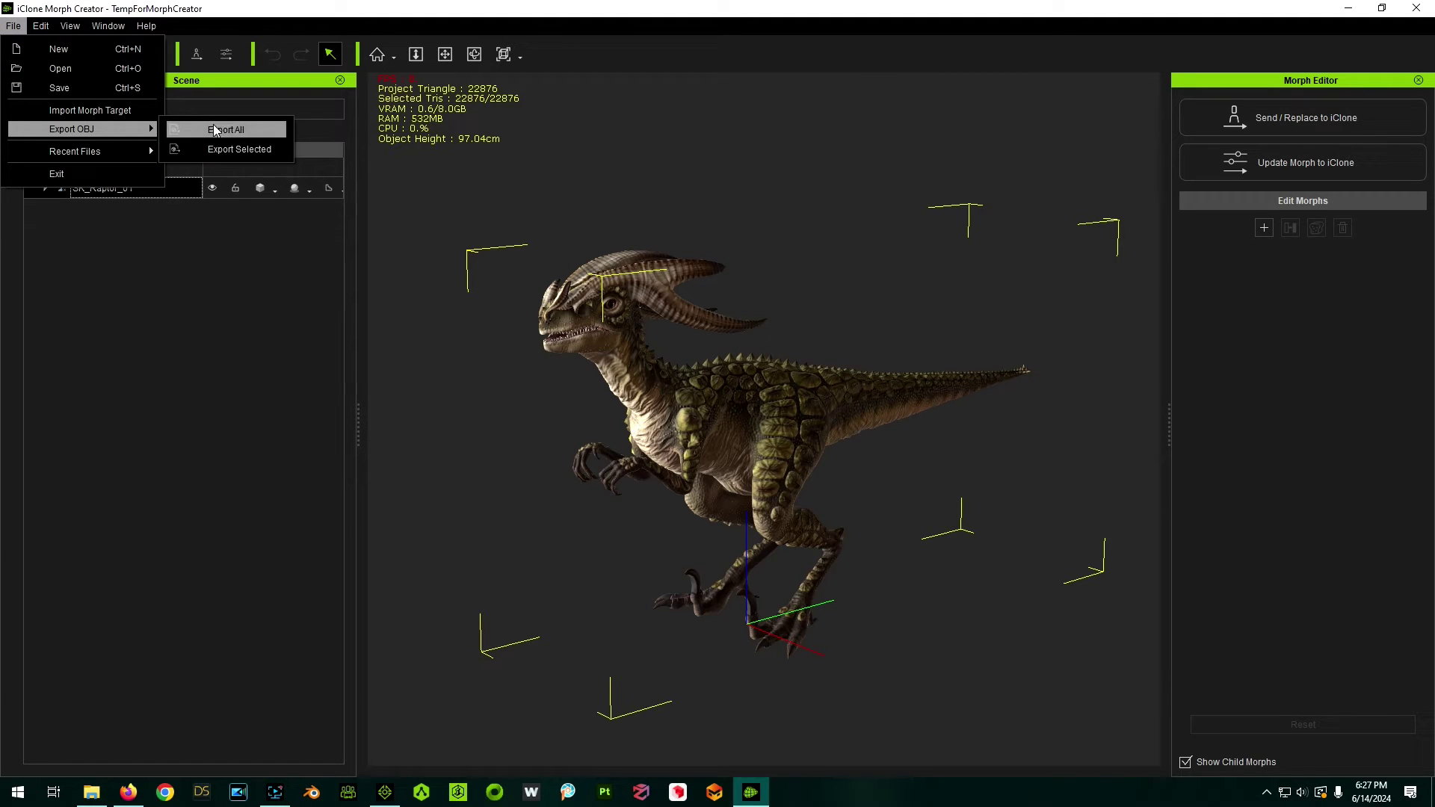
pyautogui.click(225, 150)
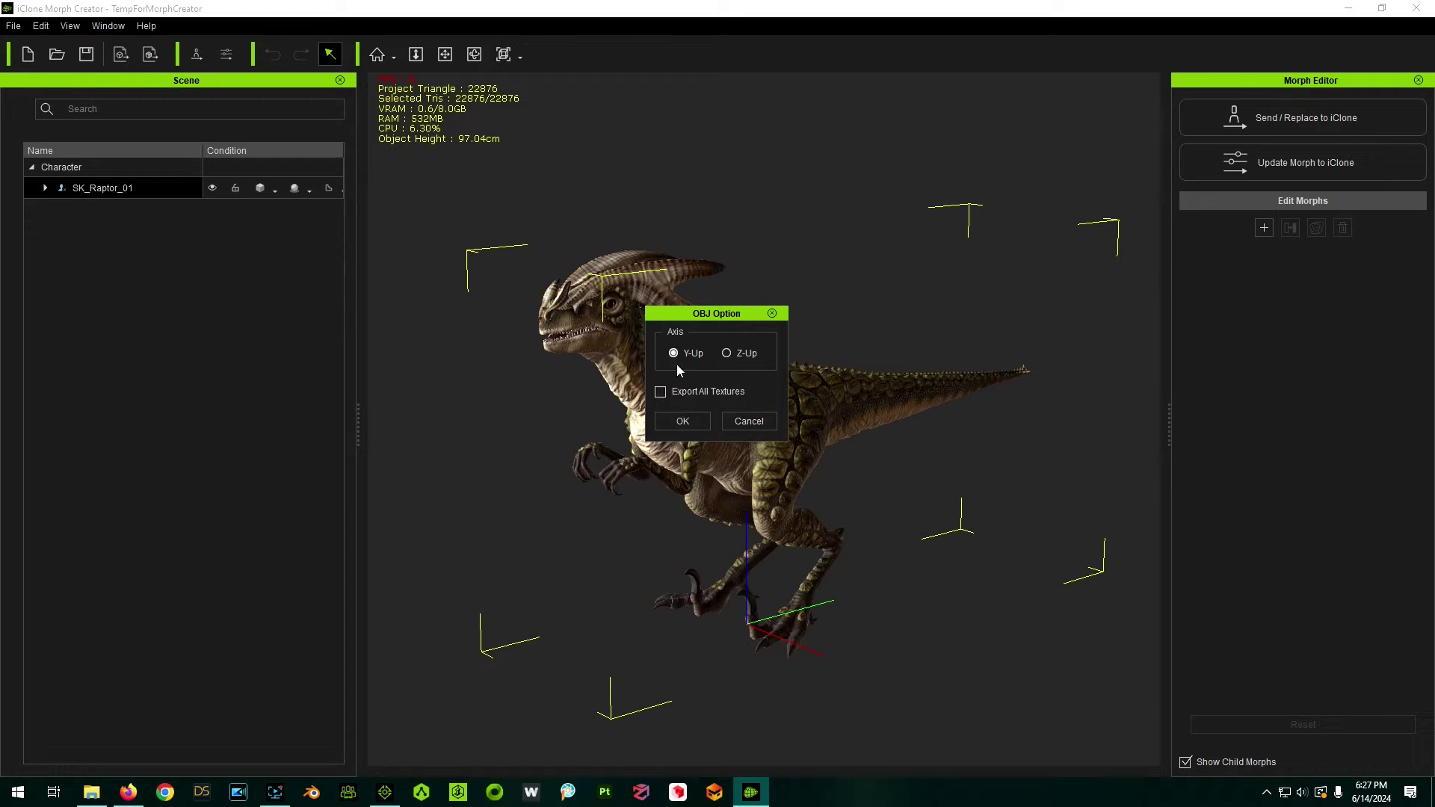
pyautogui.click(683, 422)
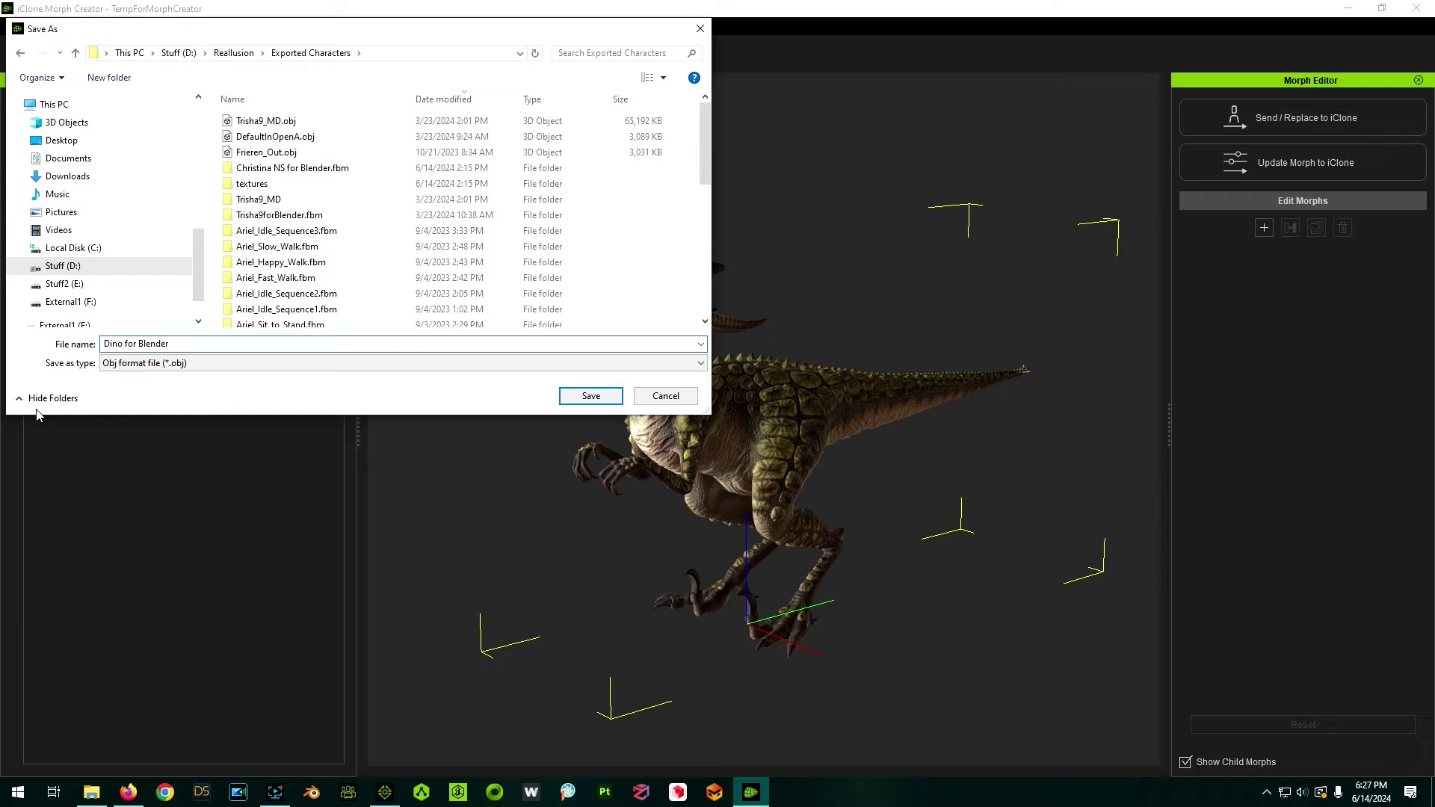
pyautogui.click(586, 396)
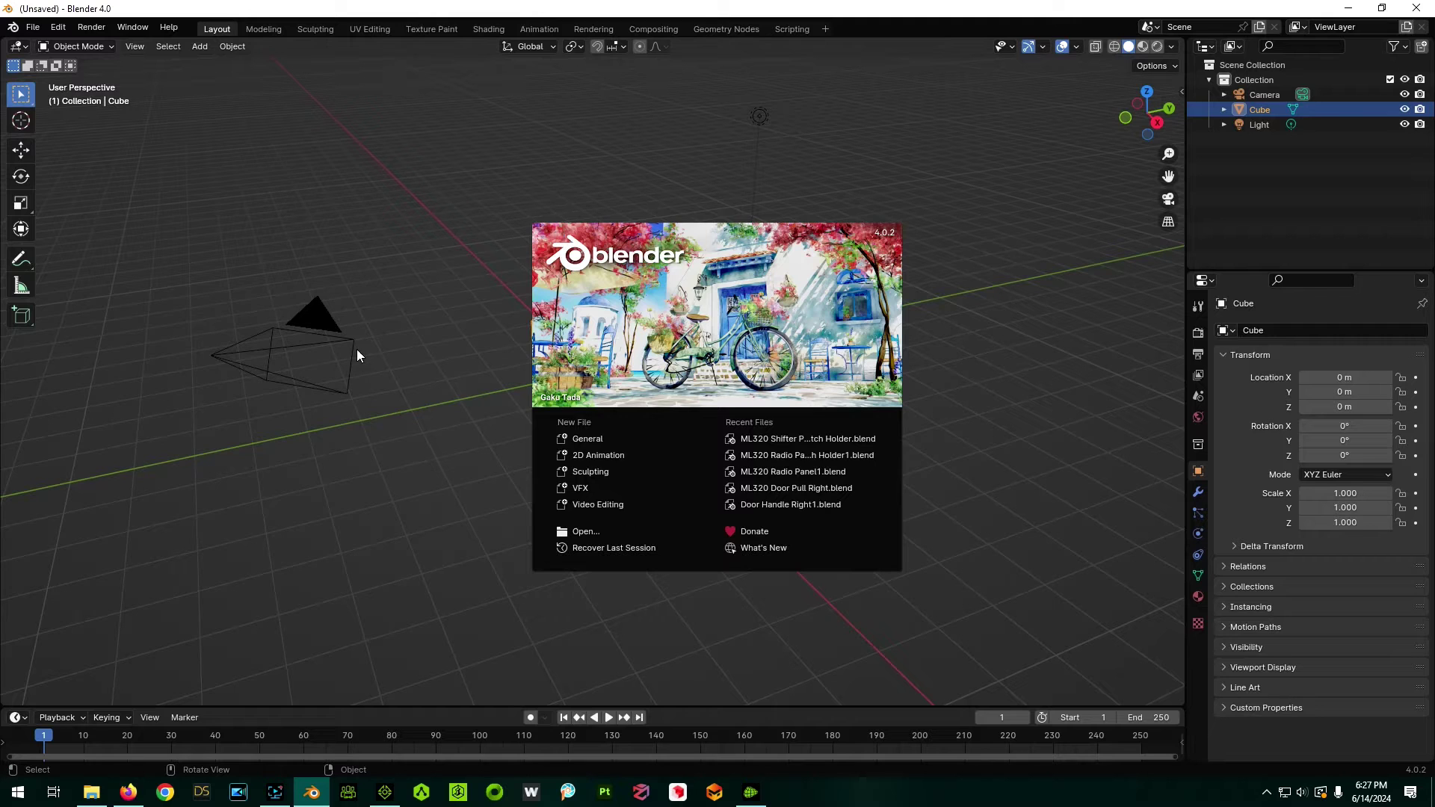
# Step: In Blender, delete the default cube and import "Dino for Blender.obj" with Split By Object off and Vertex Groups on
pyautogui.click(739, 290)
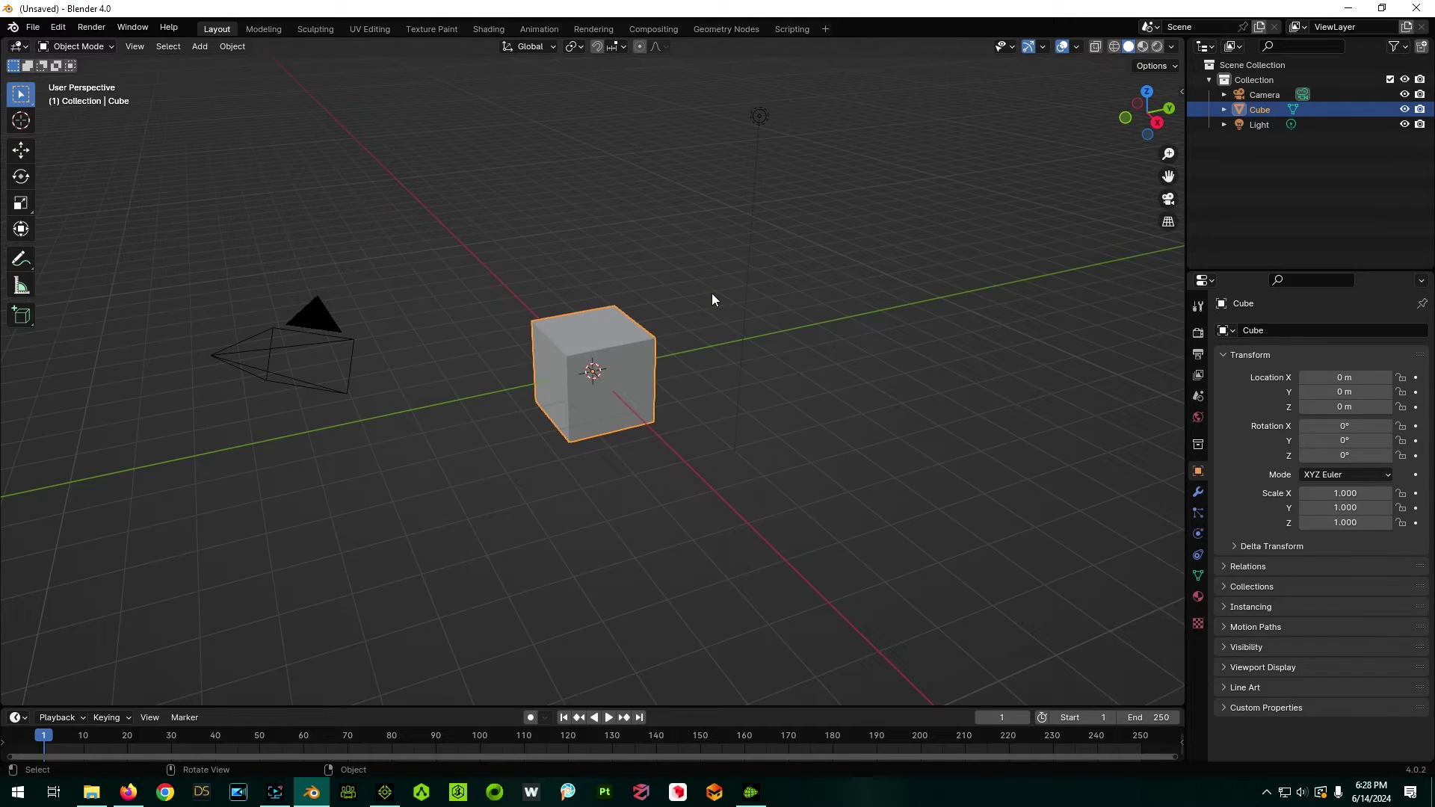
pyautogui.press('Delete')
pyautogui.click(33, 26)
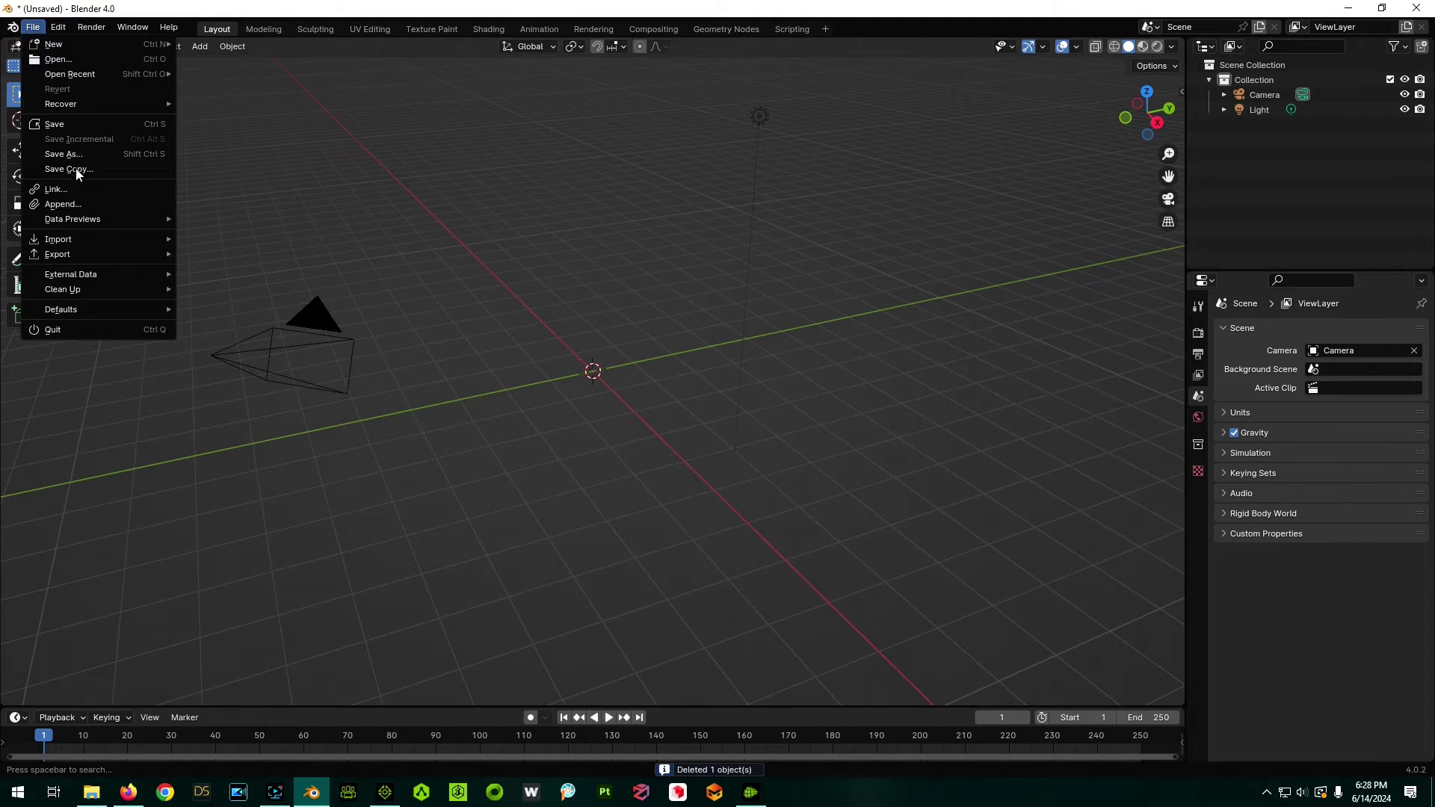
pyautogui.moveTo(91, 238)
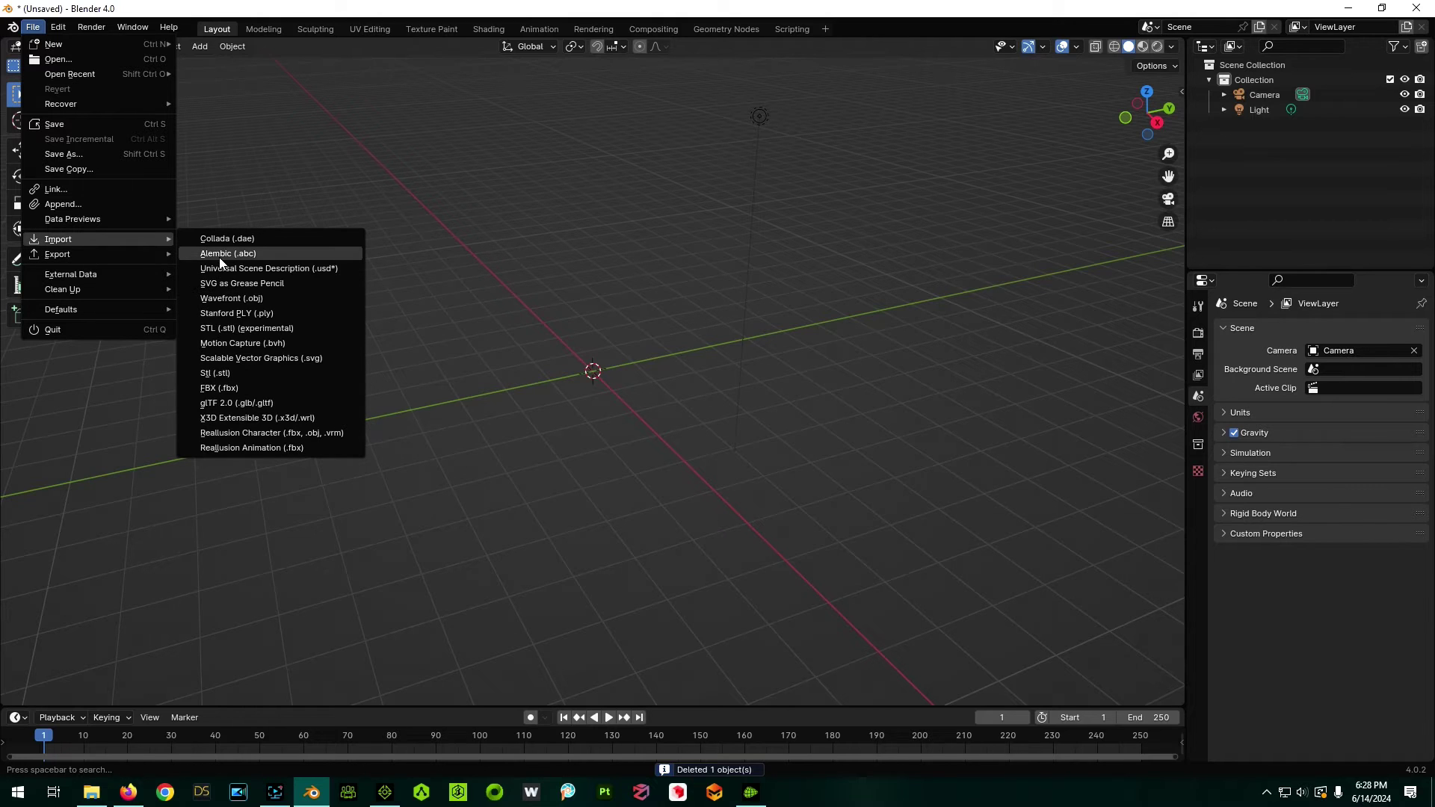
pyautogui.click(242, 302)
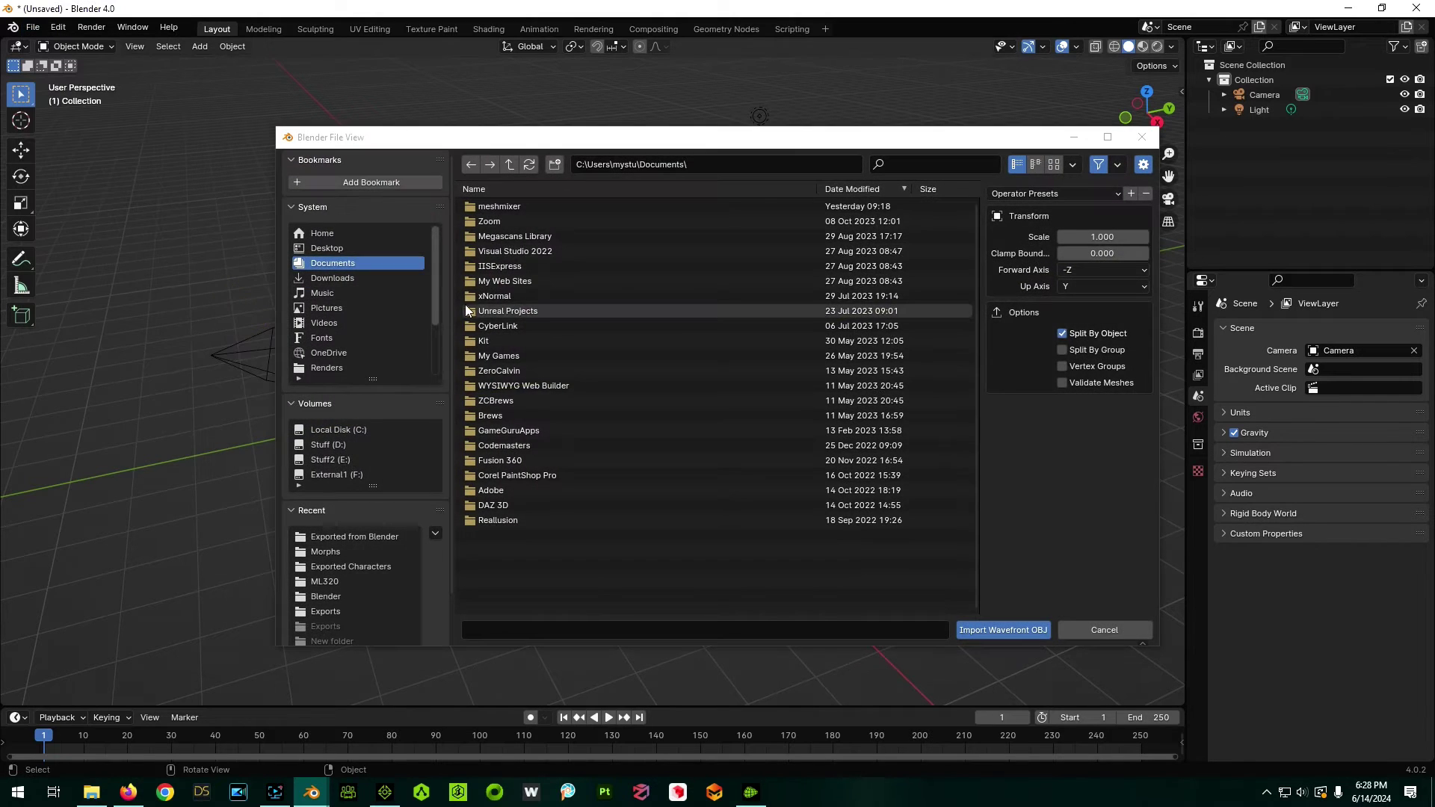
pyautogui.doubleClick(464, 304)
pyautogui.click(538, 549)
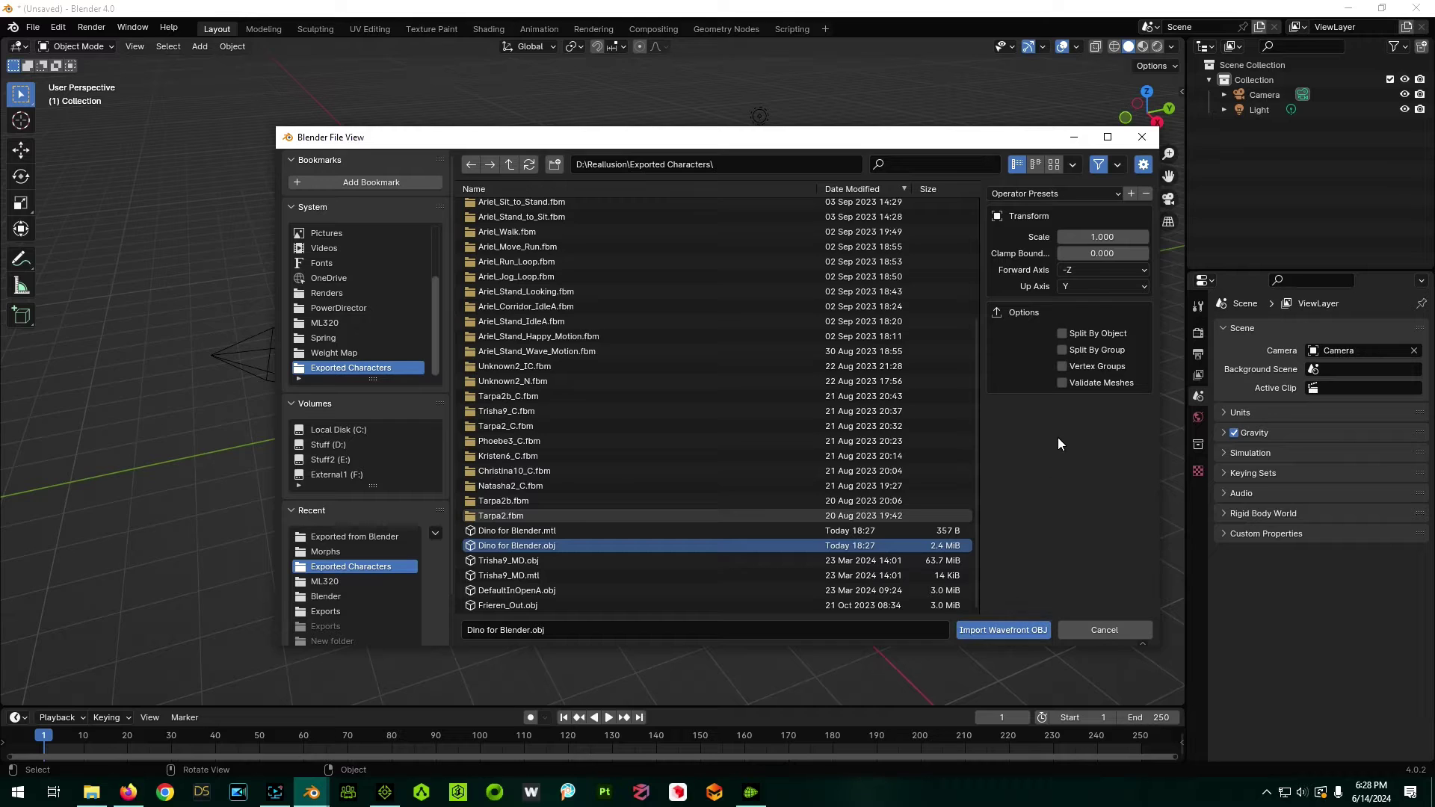
pyautogui.click(1062, 366)
pyautogui.click(1025, 633)
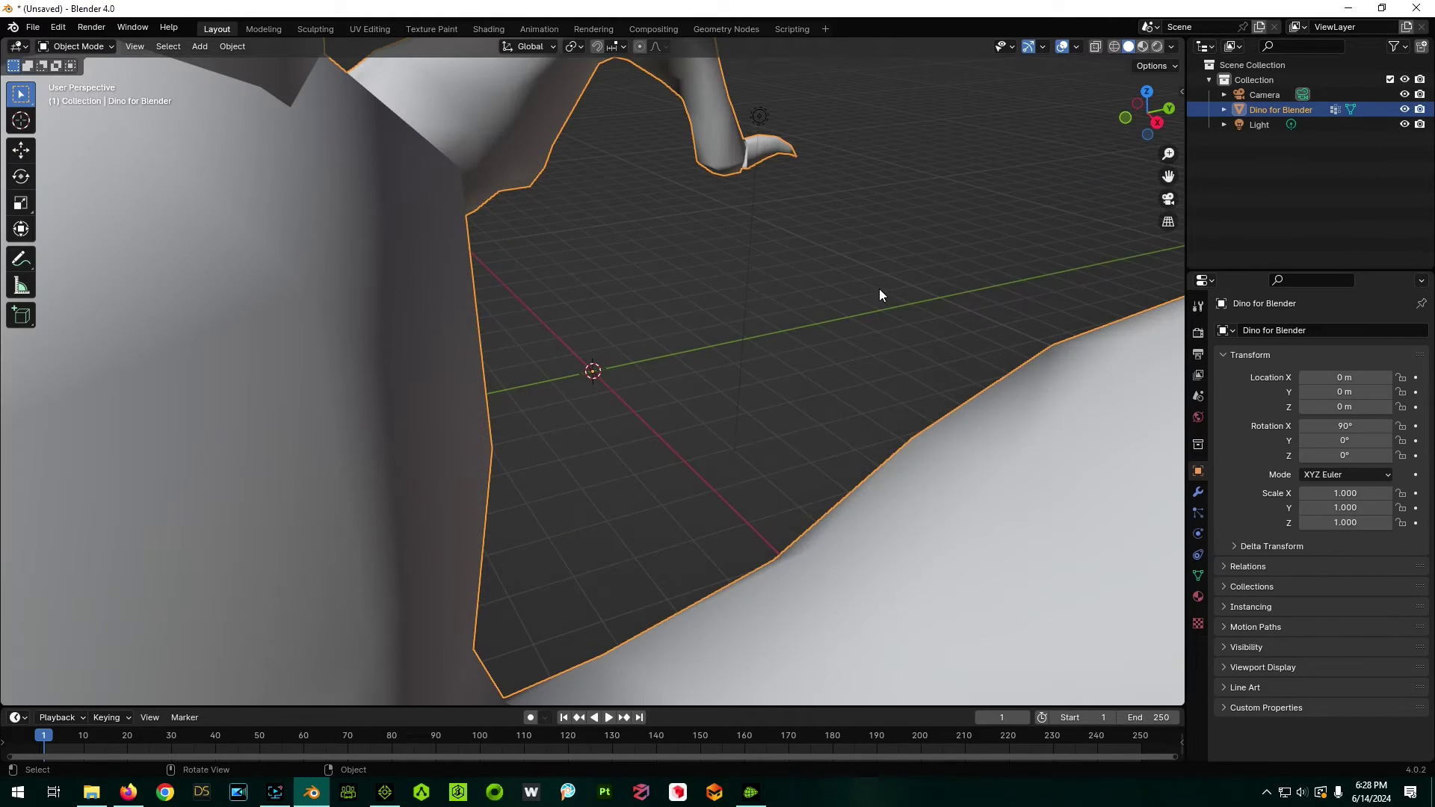
# Step: Enter Edit Mode on the imported dino mesh, viewed from the front of its chest, and enable proportional editing
pyautogui.scroll(-10, 879, 289)
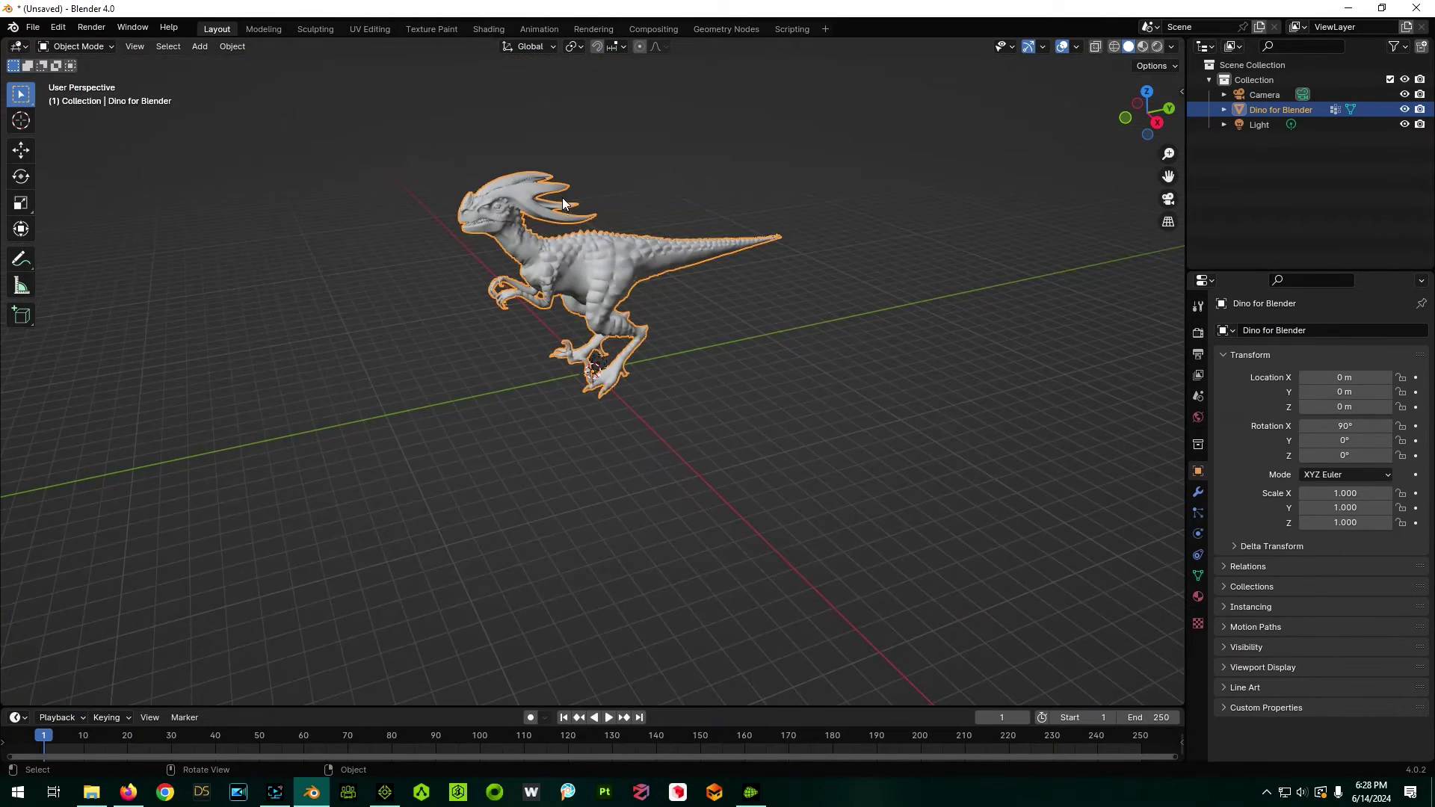
pyautogui.scroll(4, 562, 198)
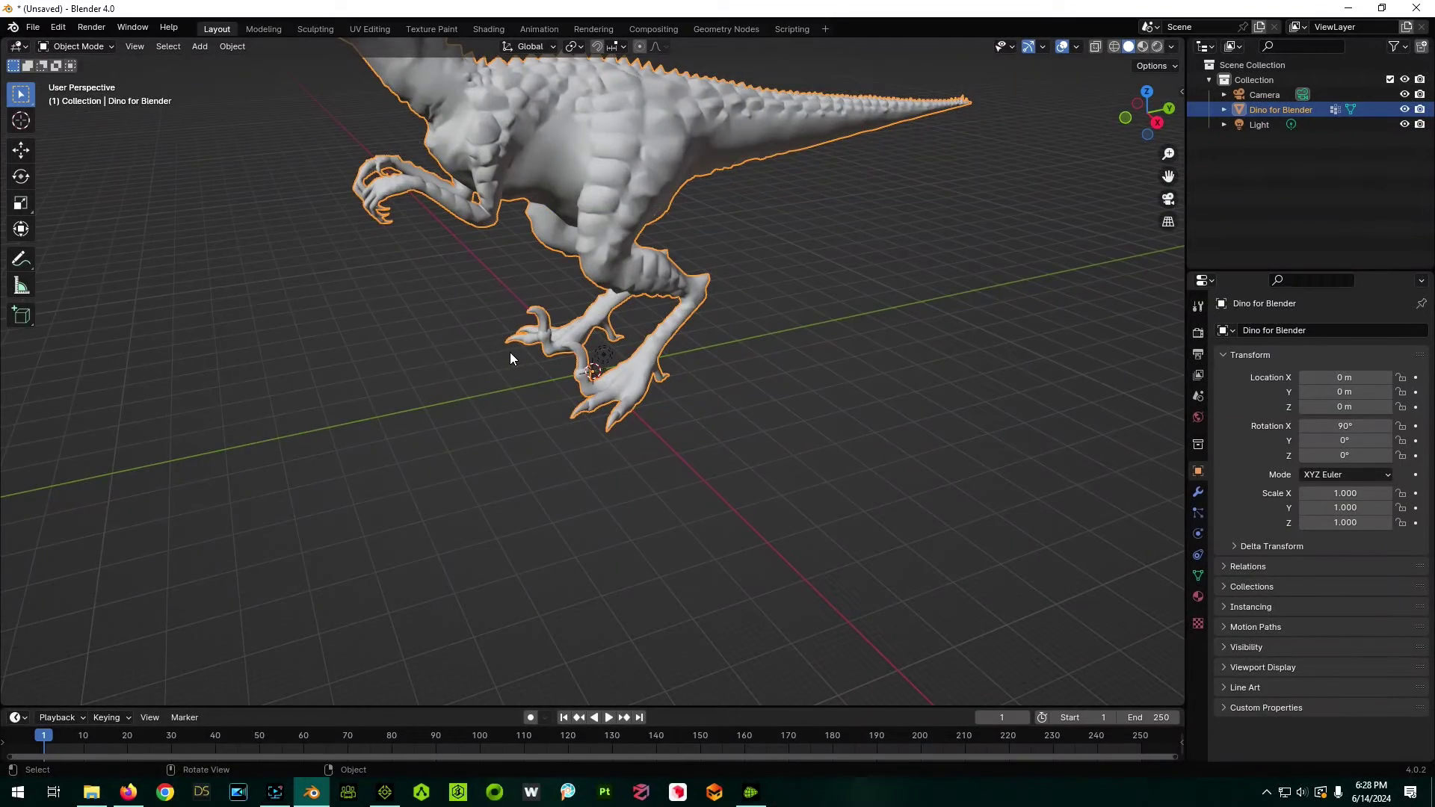
pyautogui.moveTo(510, 358); pyautogui.dragTo(817, 352, button='middle')
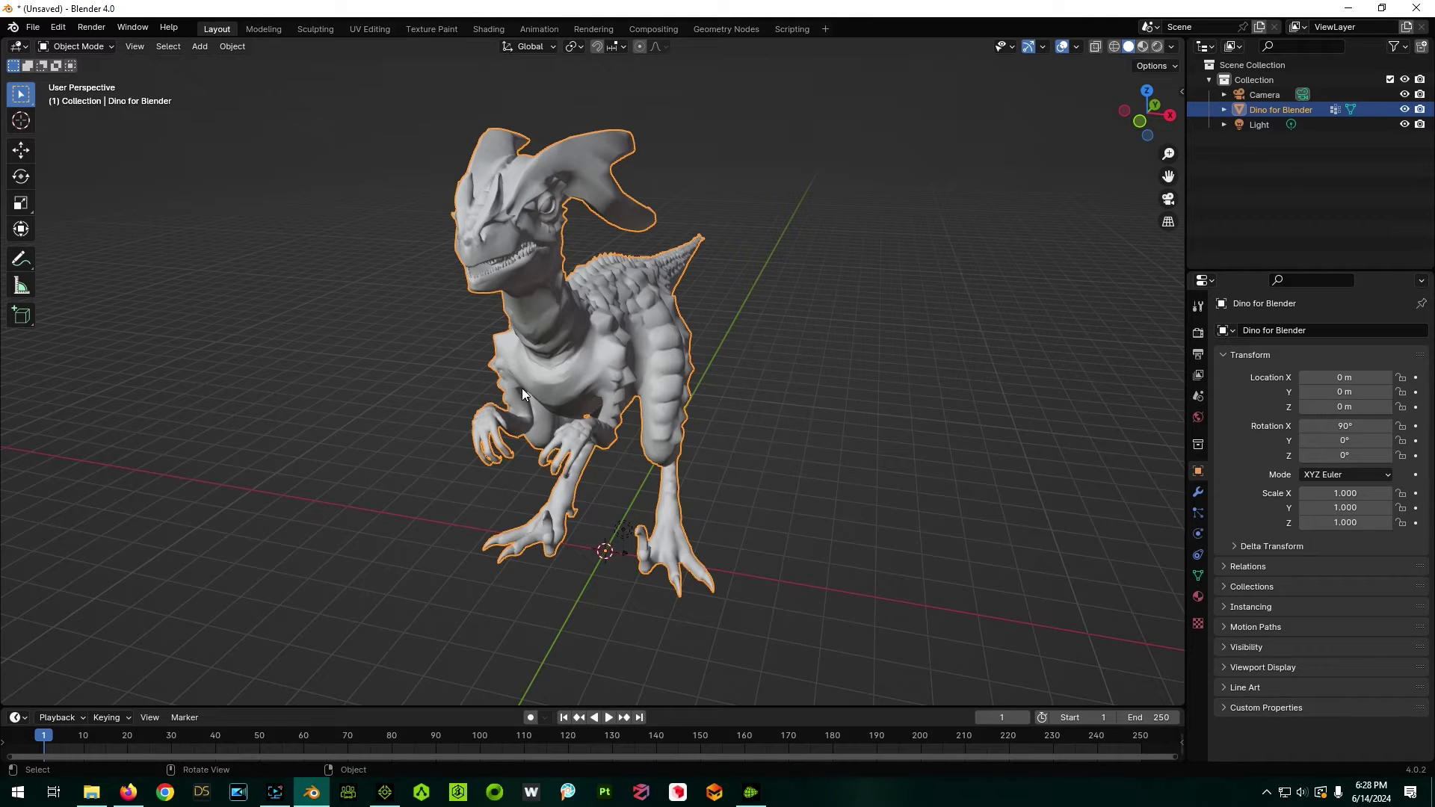
pyautogui.scroll(2, 628, 467)
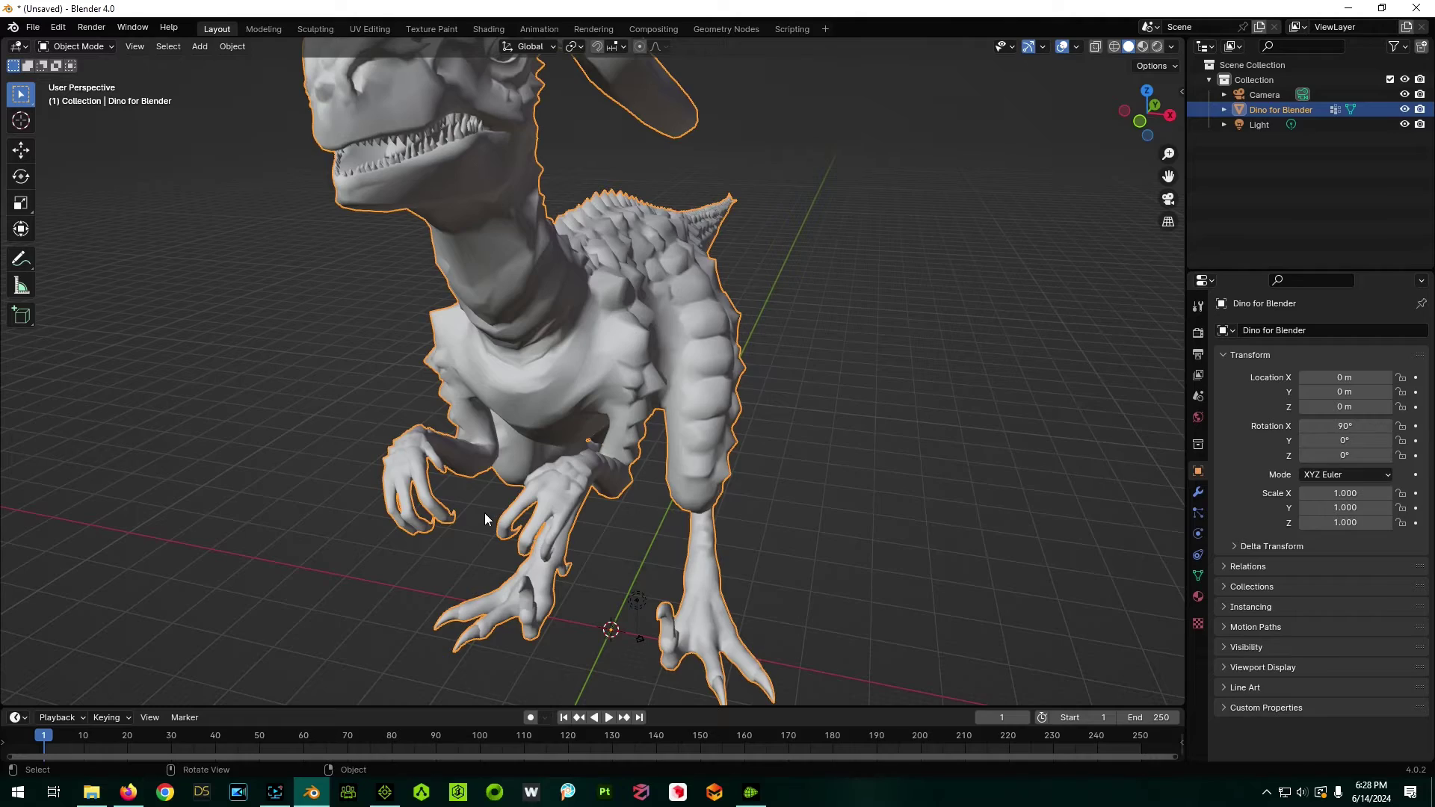
pyautogui.moveTo(484, 513); pyautogui.dragTo(555, 505, button='middle')
pyautogui.press('Tab')
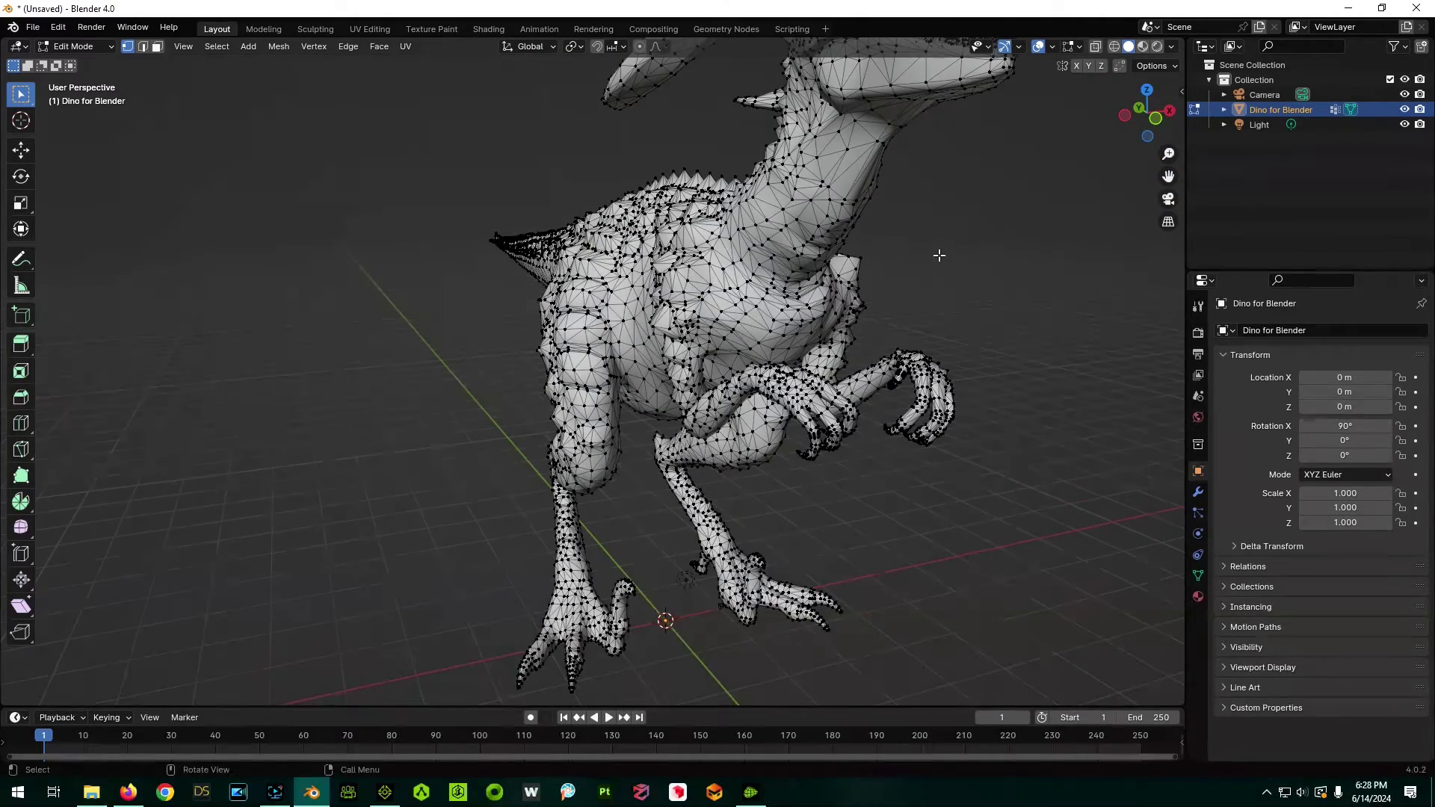
pyautogui.click(639, 47)
# Step: Select a small patch of vertices on the front of the dino's chest
pyautogui.scroll(2, 811, 330)
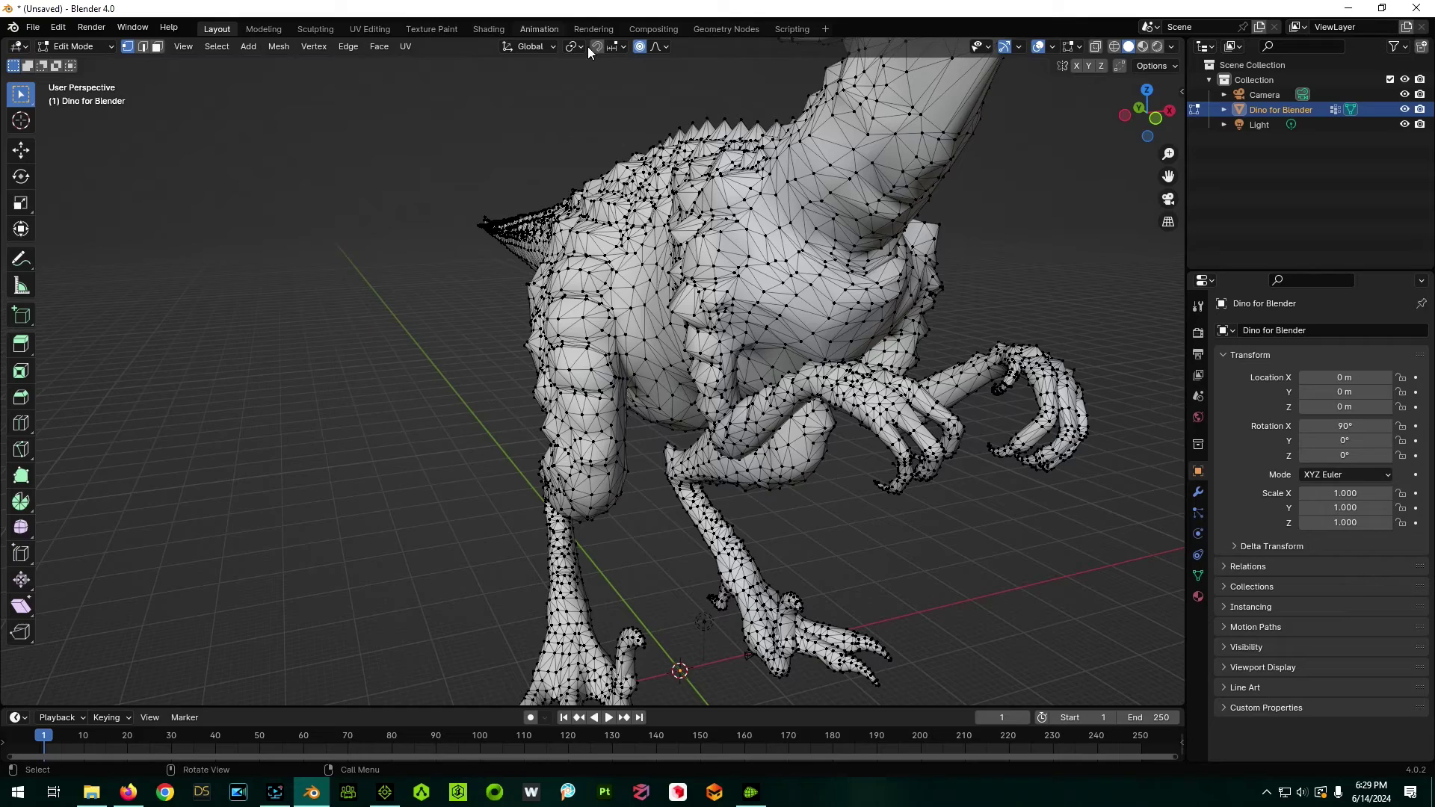
pyautogui.scroll(2, 857, 305)
pyautogui.moveTo(845, 294); pyautogui.dragTo(890, 331)
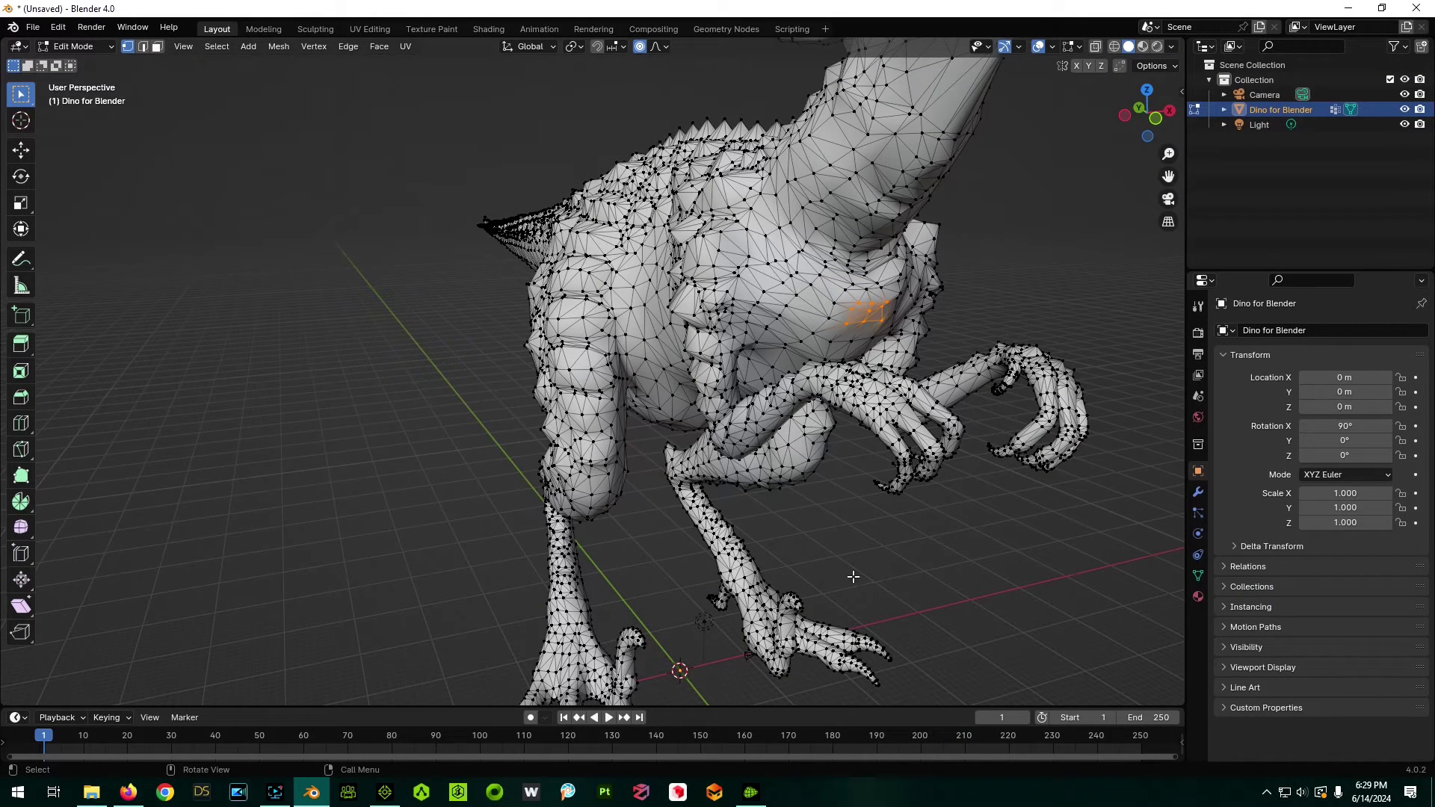
pyautogui.moveTo(883, 572); pyautogui.dragTo(902, 574, button='middle')
# Step: Try to pull the selected chest vertices outward with a smooth proportional size of about 13 m
pyautogui.press('g')
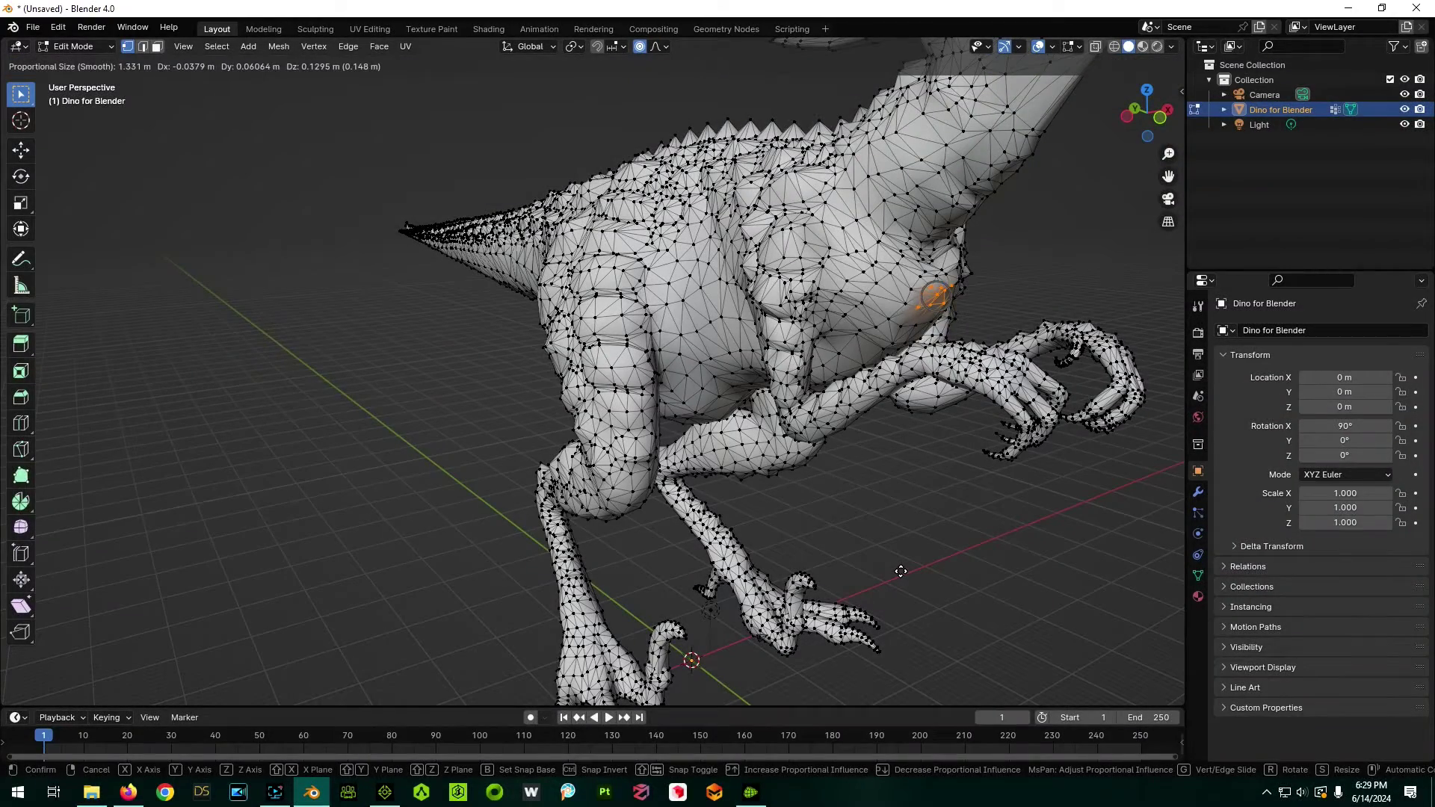
pyautogui.scroll(-10, 901, 571)
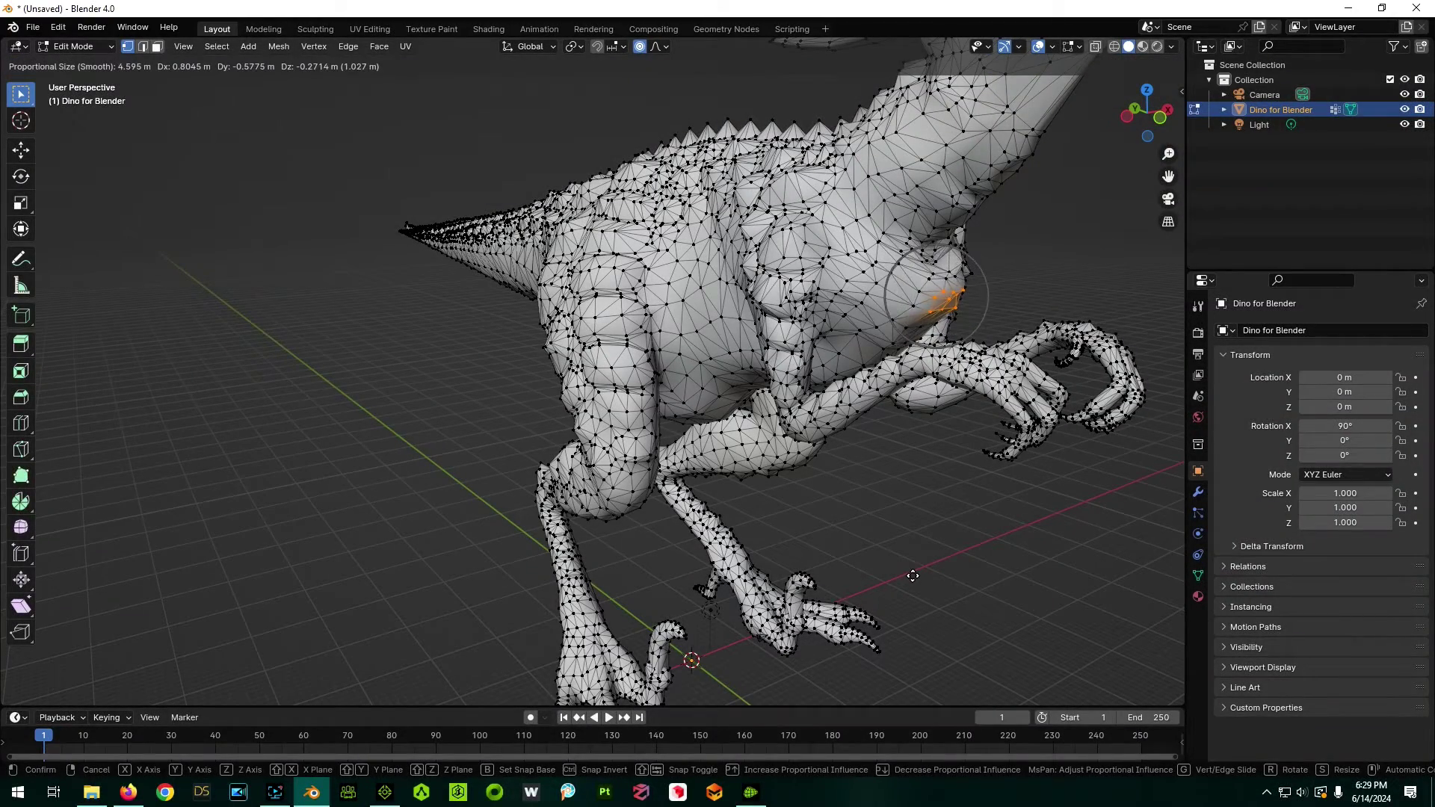
pyautogui.scroll(-11, 912, 576)
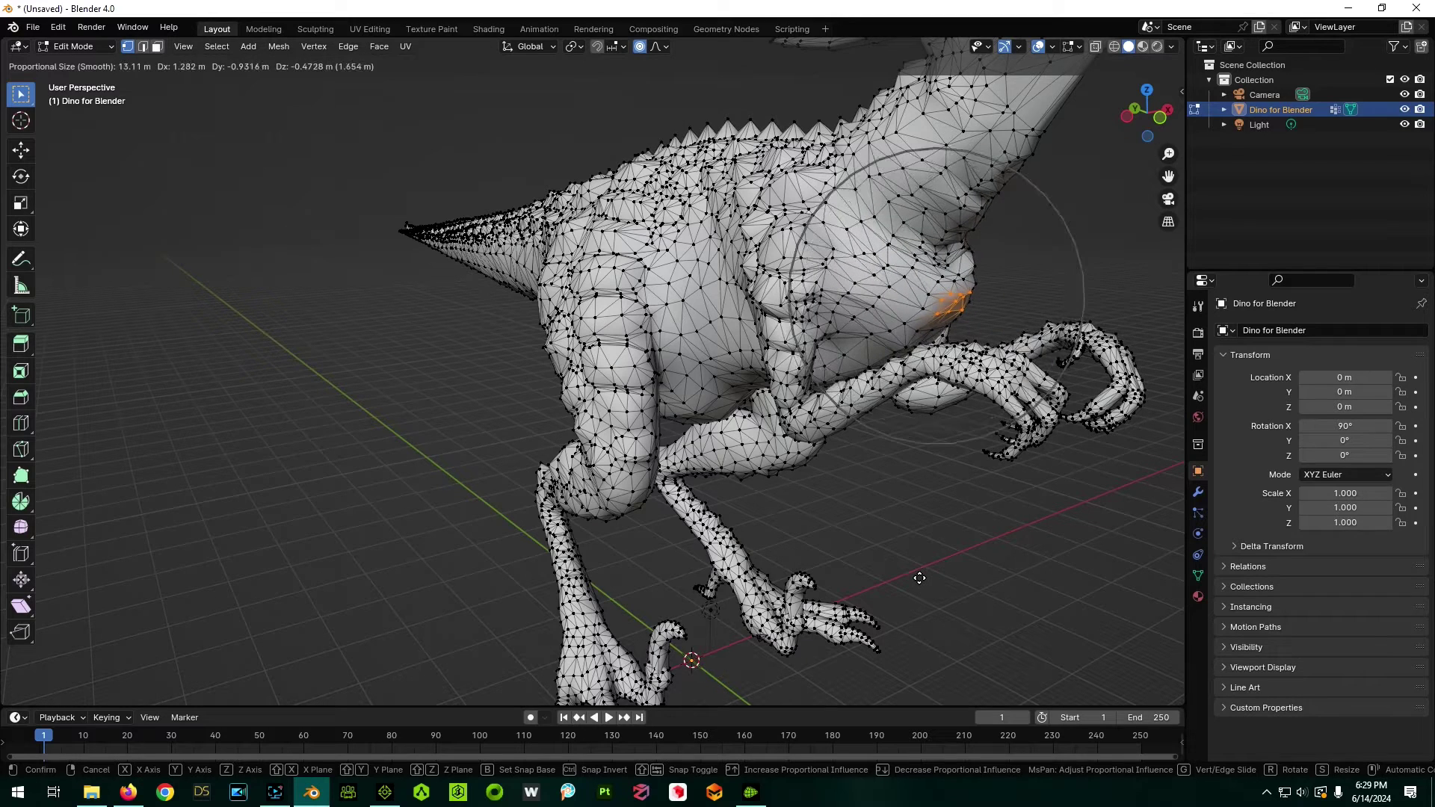
pyautogui.scroll(2, 919, 578)
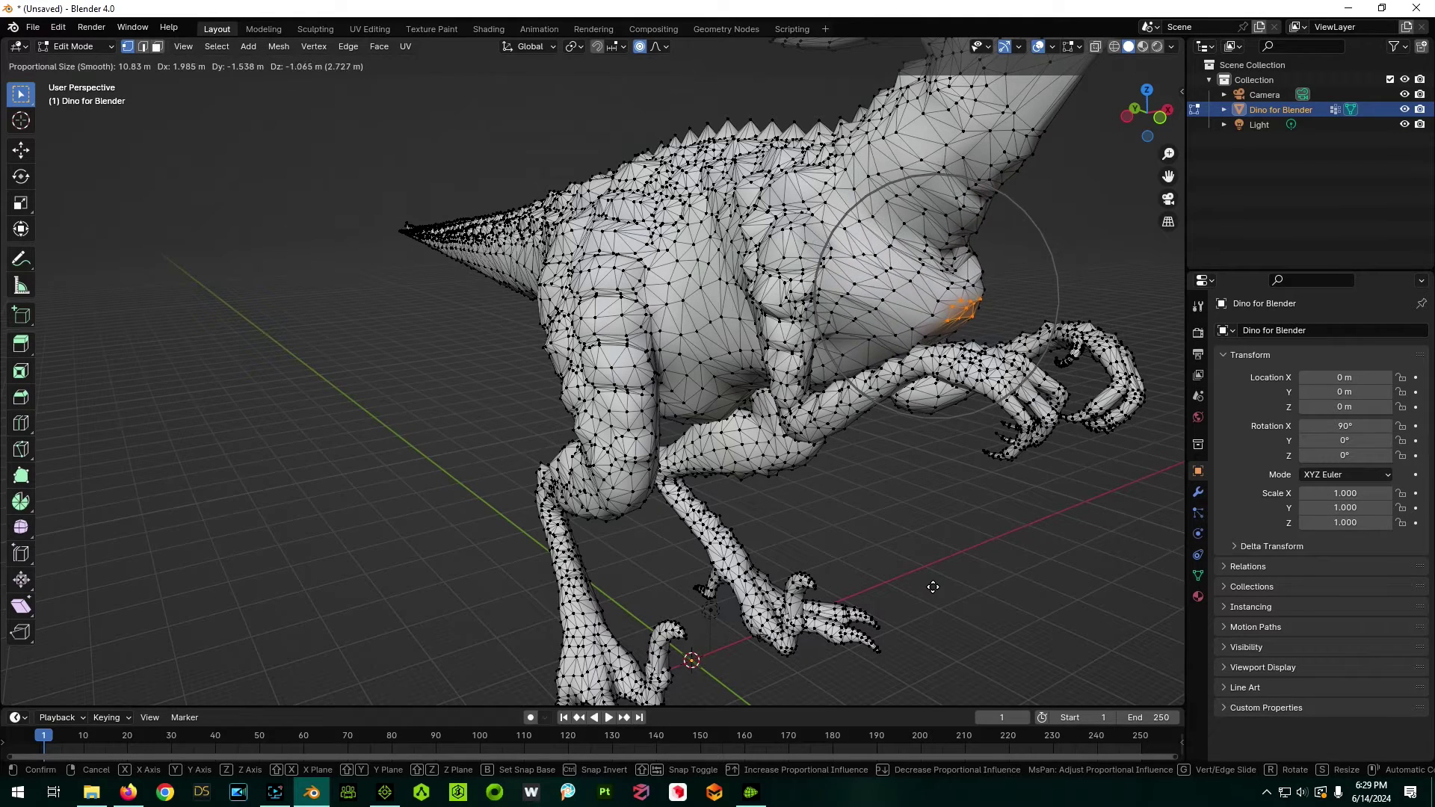
pyautogui.scroll(-2, 934, 588)
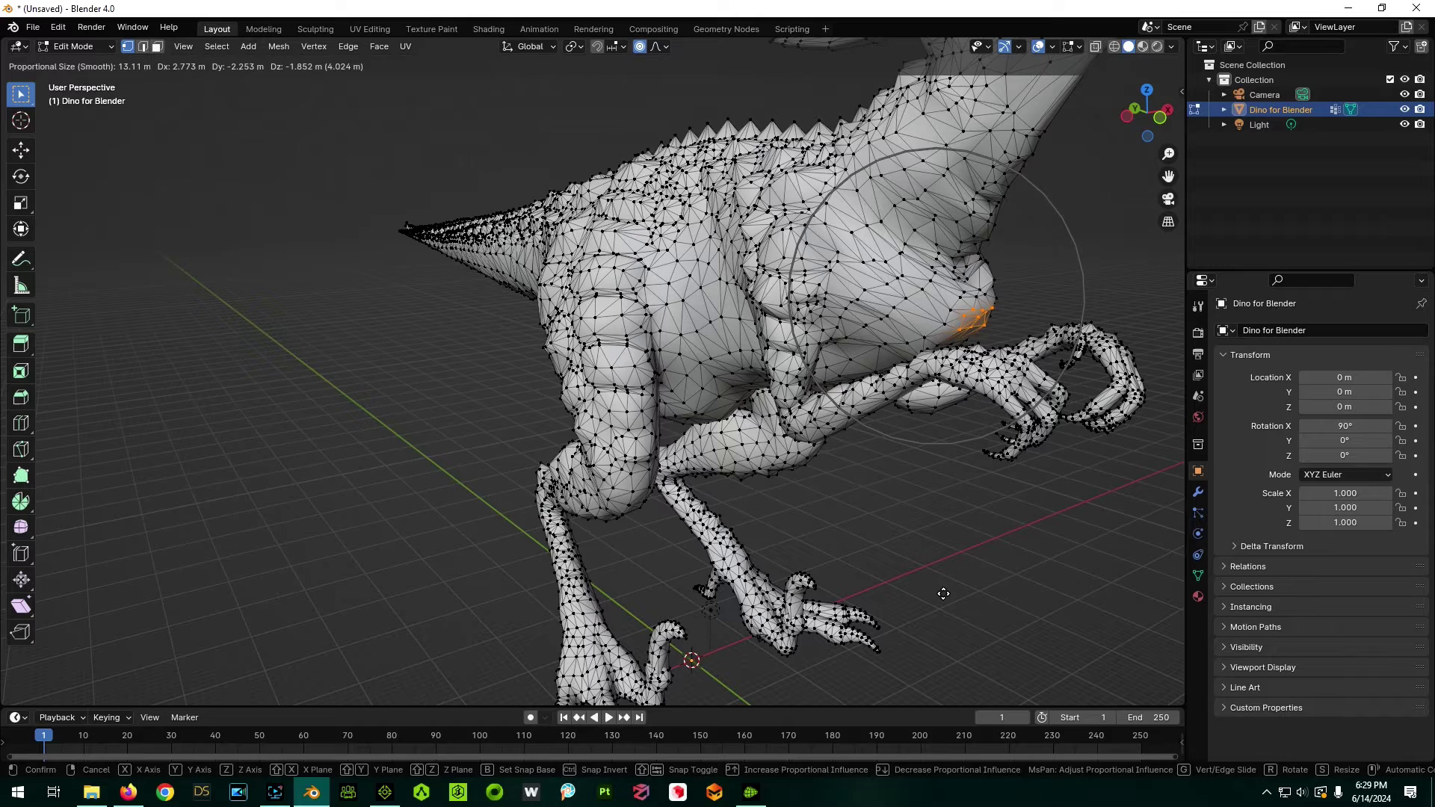
pyautogui.scroll(-1, 943, 594)
pyautogui.rightClick(943, 594)
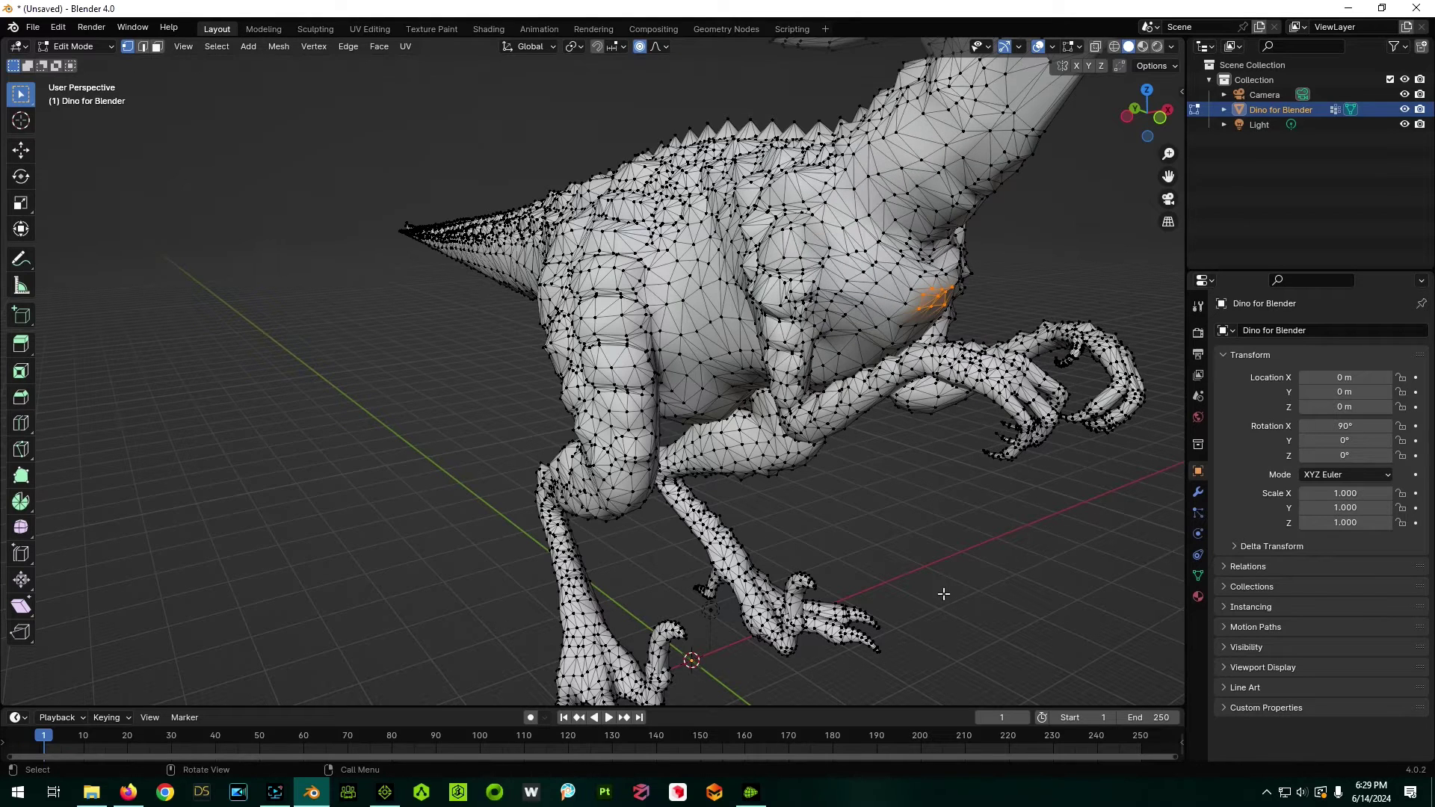
# Step: Extend the vertex selection upward to cover a larger patch on the front of the dino's chest
pyautogui.moveTo(920, 260); pyautogui.dragTo(957, 332)
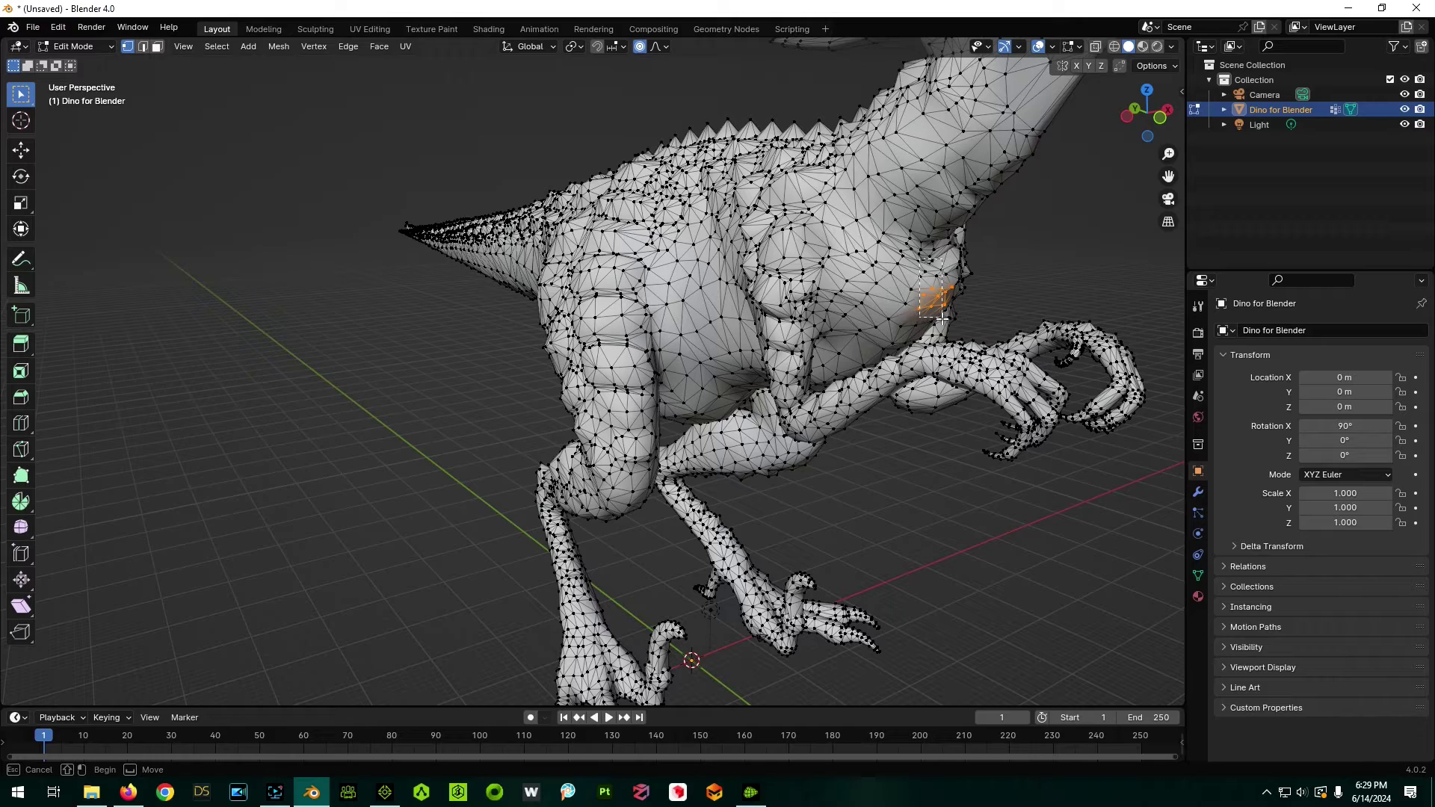
pyautogui.moveTo(945, 314); pyautogui.dragTo(945, 316)
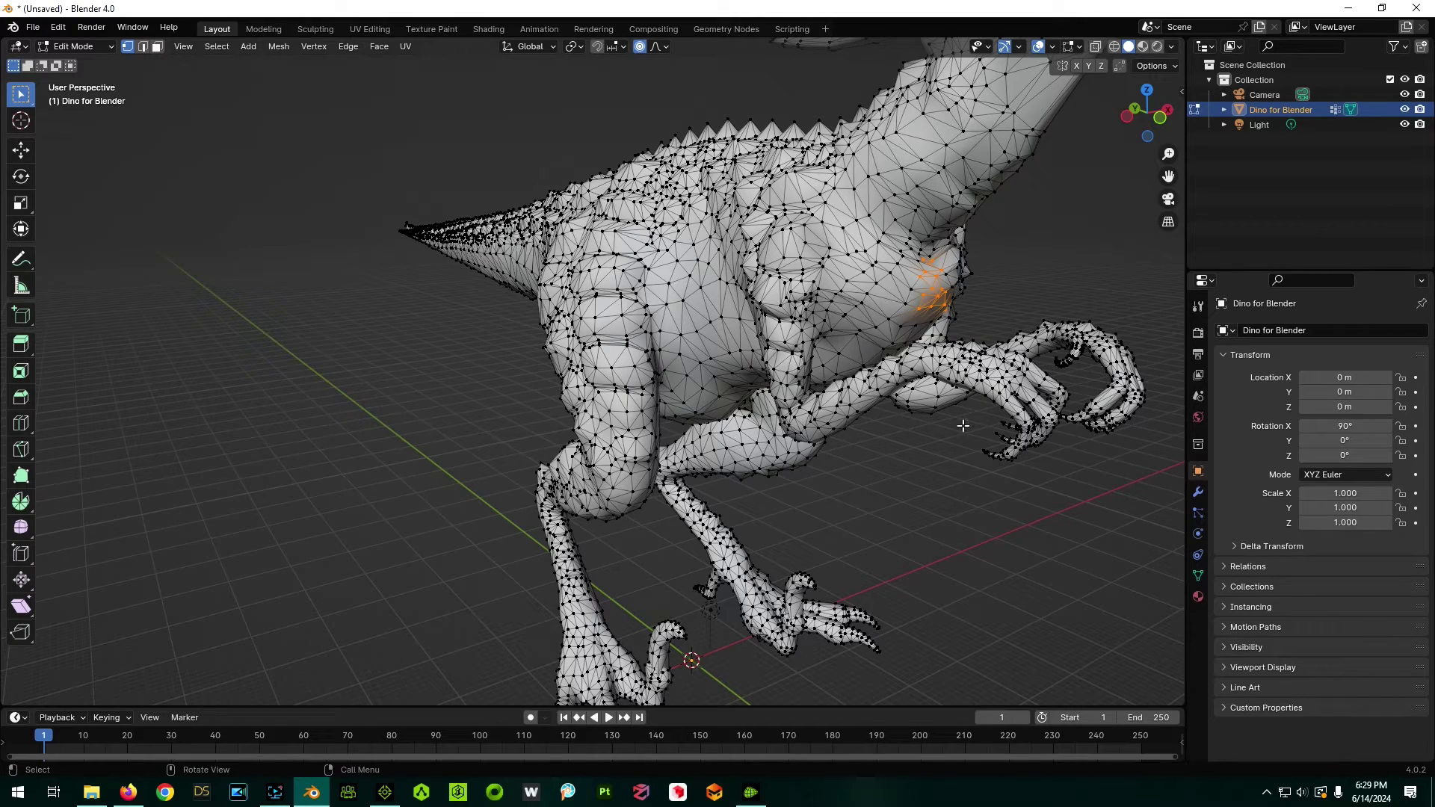
pyautogui.moveTo(982, 472); pyautogui.dragTo(988, 479, button='middle')
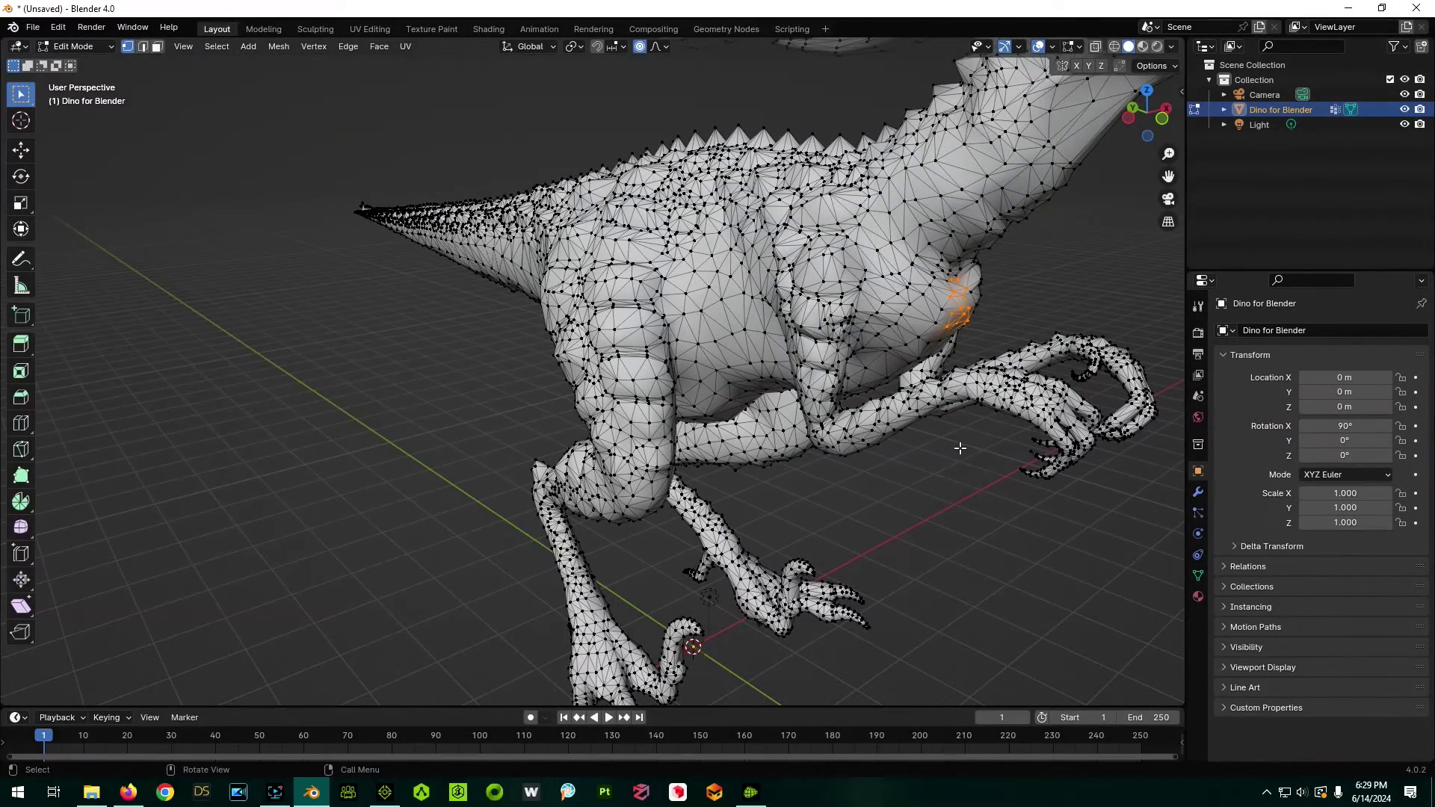
# Step: Pull the selected chest vertices outward and slightly down by about 2.5 m, using smooth proportional editing with a size of about 14.4 m
pyautogui.press('g')
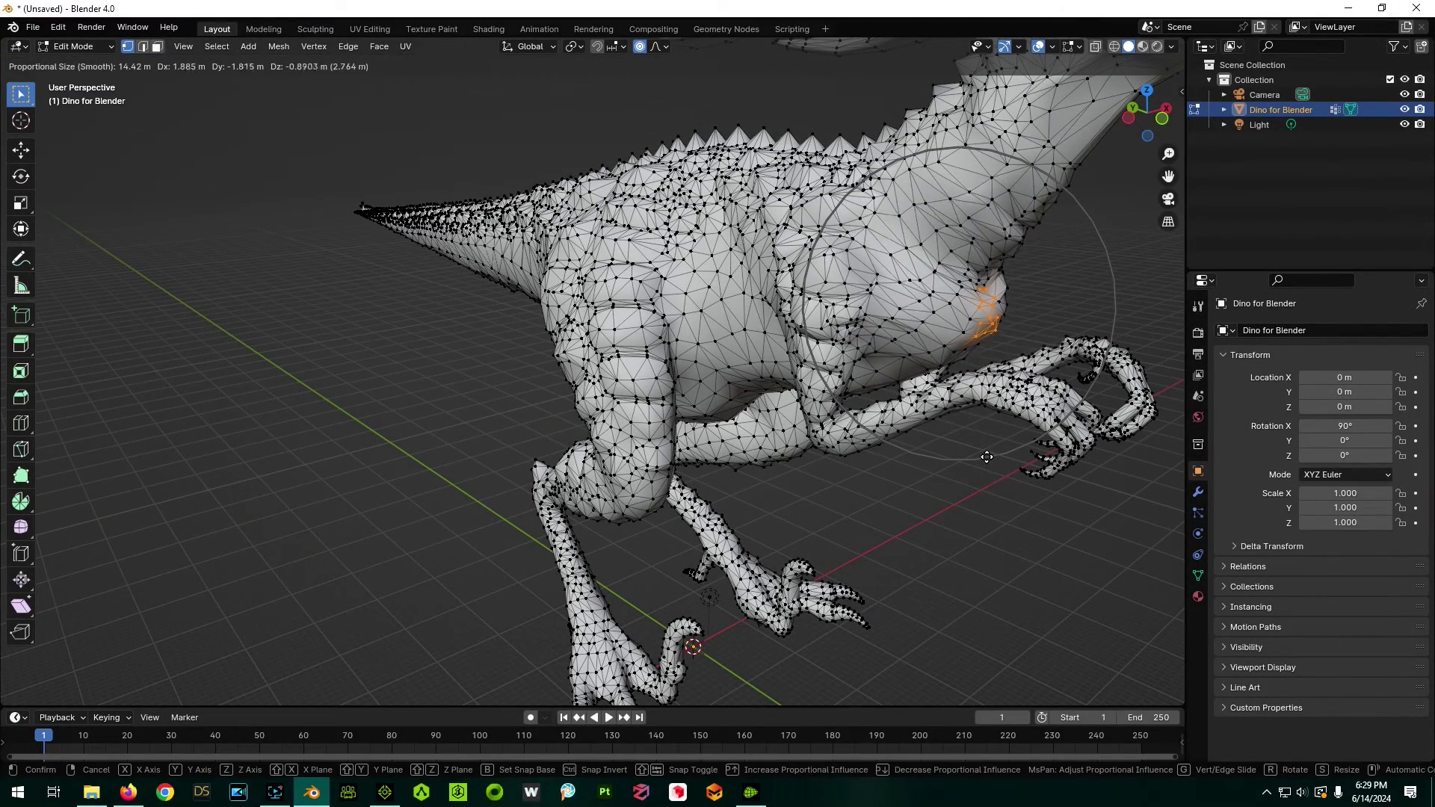
pyautogui.click(987, 457)
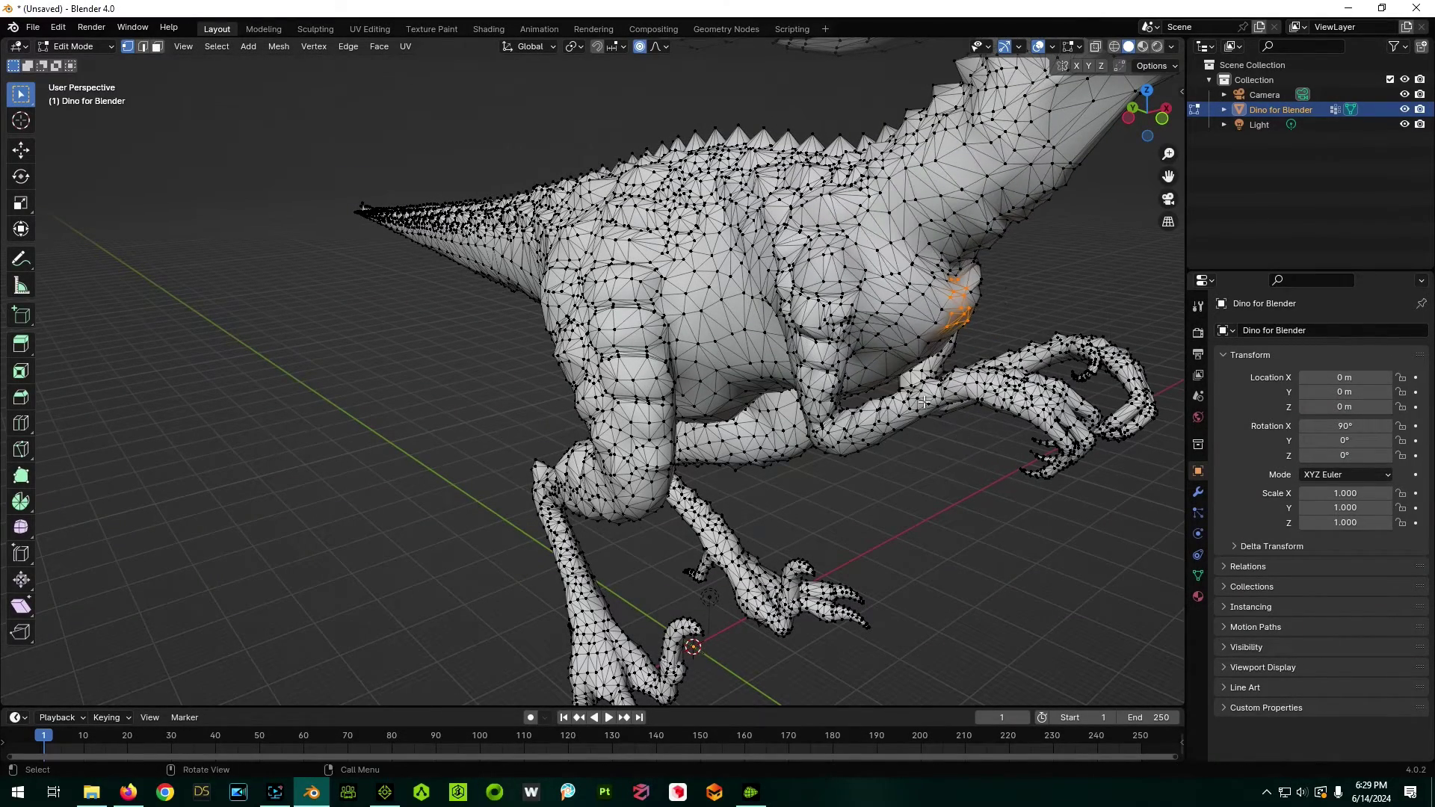
pyautogui.click(658, 46)
pyautogui.click(653, 71)
pyautogui.press('g')
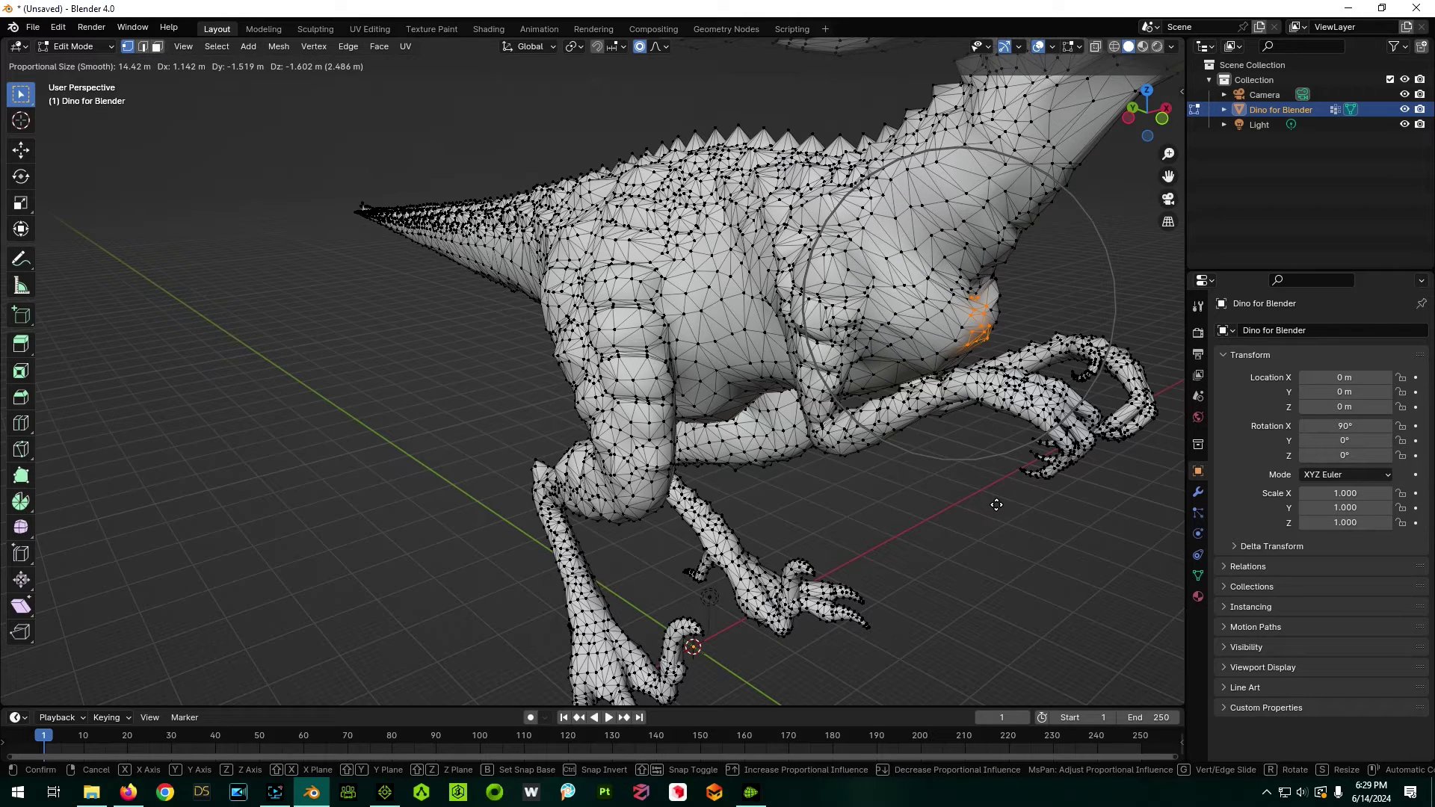
pyautogui.click(997, 505)
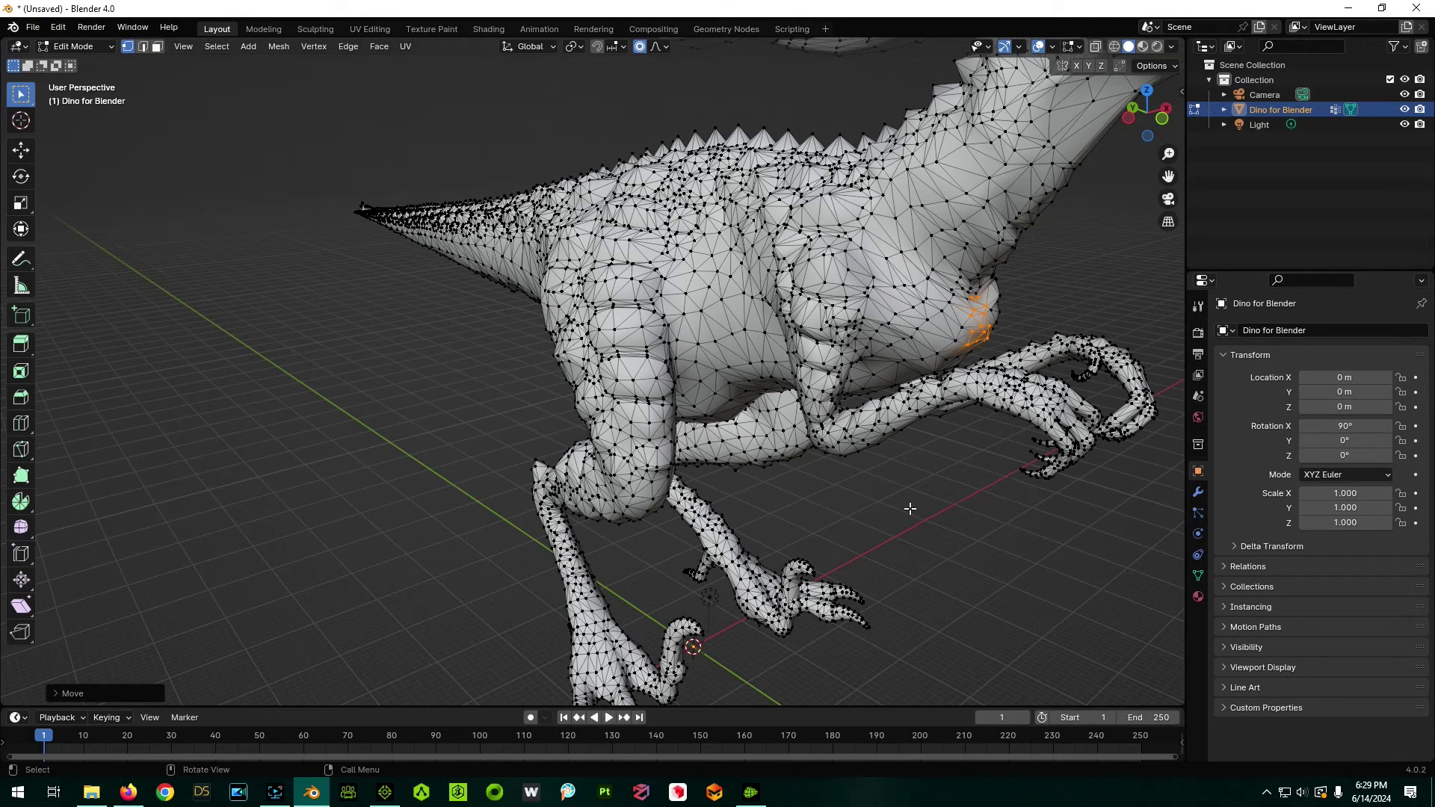
# Step: Return to Object Mode and check the reshaped chest on the whole dino from the opposite side
pyautogui.press('Tab')
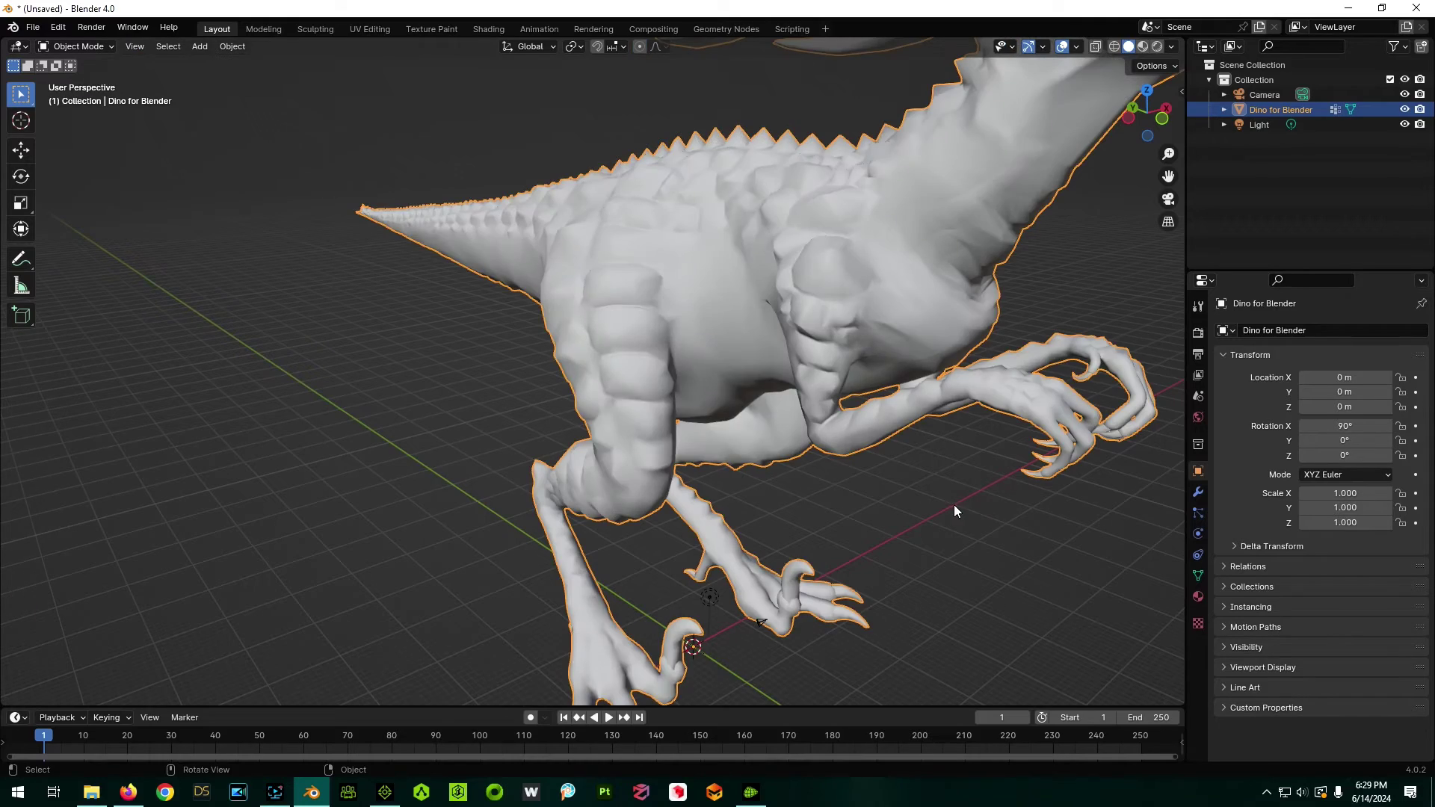
pyautogui.scroll(-6, 742, 468)
pyautogui.moveTo(881, 469); pyautogui.dragTo(572, 333, button='middle')
pyautogui.scroll(4, 573, 344)
pyautogui.scroll(-3, 666, 388)
pyautogui.moveTo(665, 388); pyautogui.dragTo(700, 412, button='middle')
# Step: Export the dino as a Wavefront OBJ with Vertex Groups on, named "Dino Chest Expand", into the "Exported from Blender" folder
pyautogui.click(32, 27)
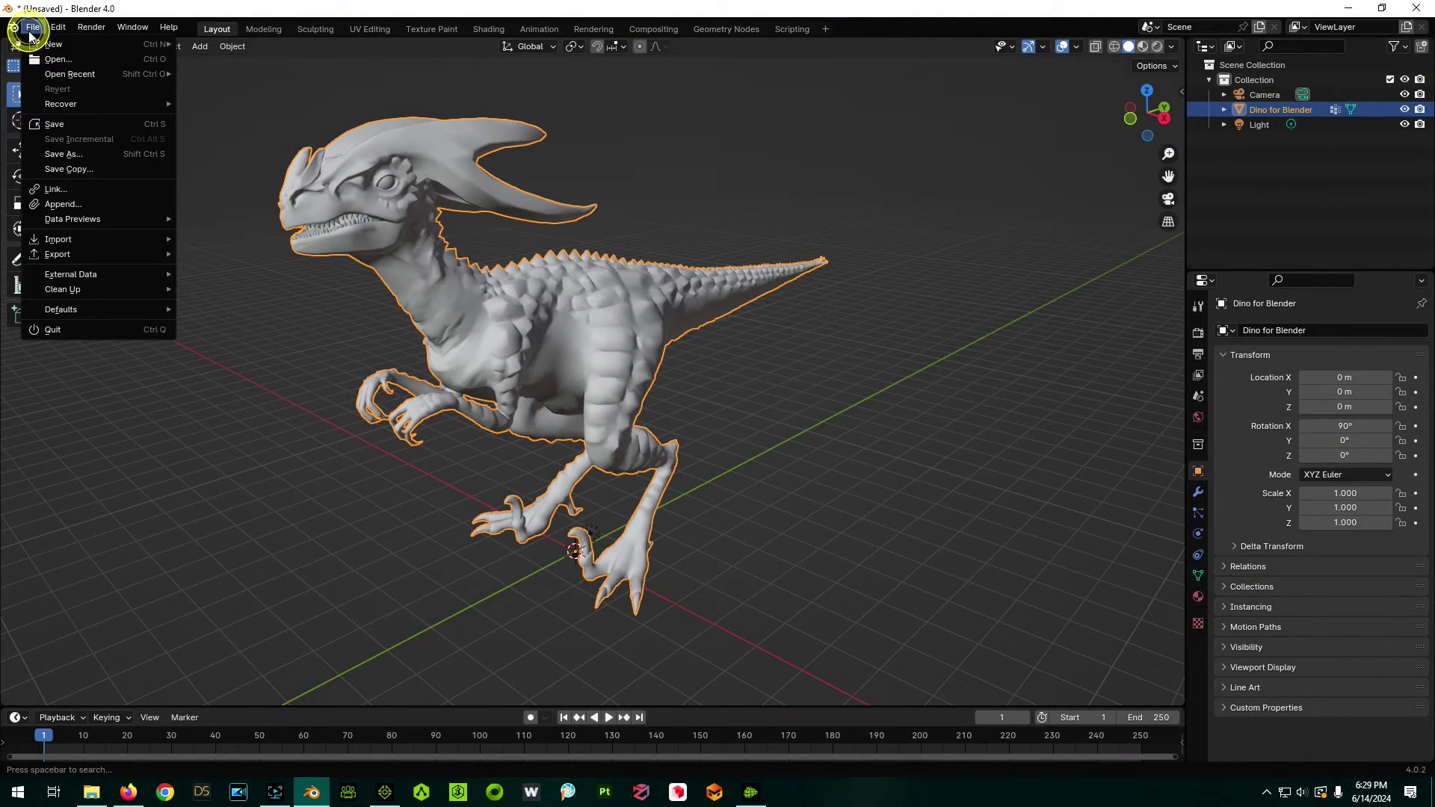
pyautogui.moveTo(65, 254)
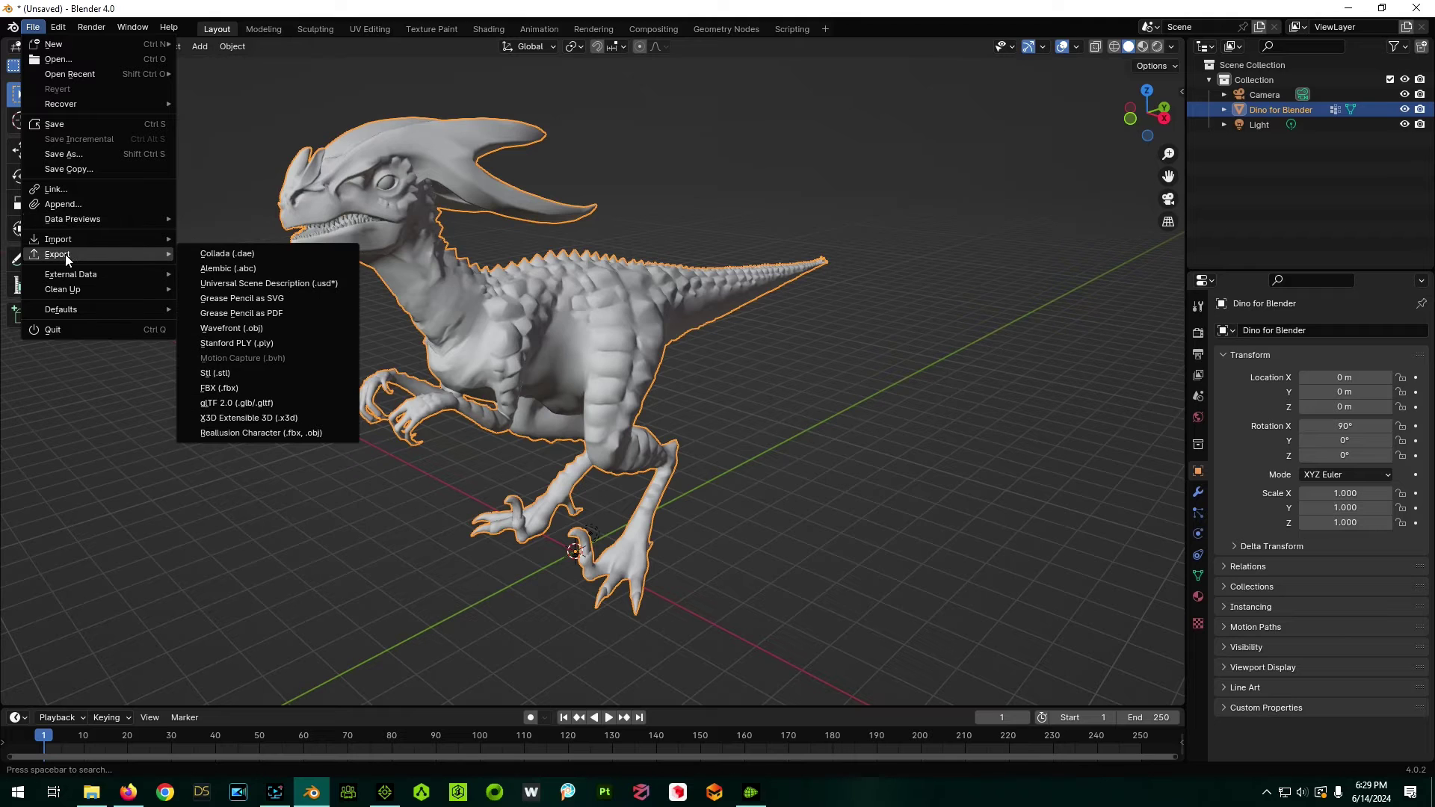
pyautogui.click(239, 329)
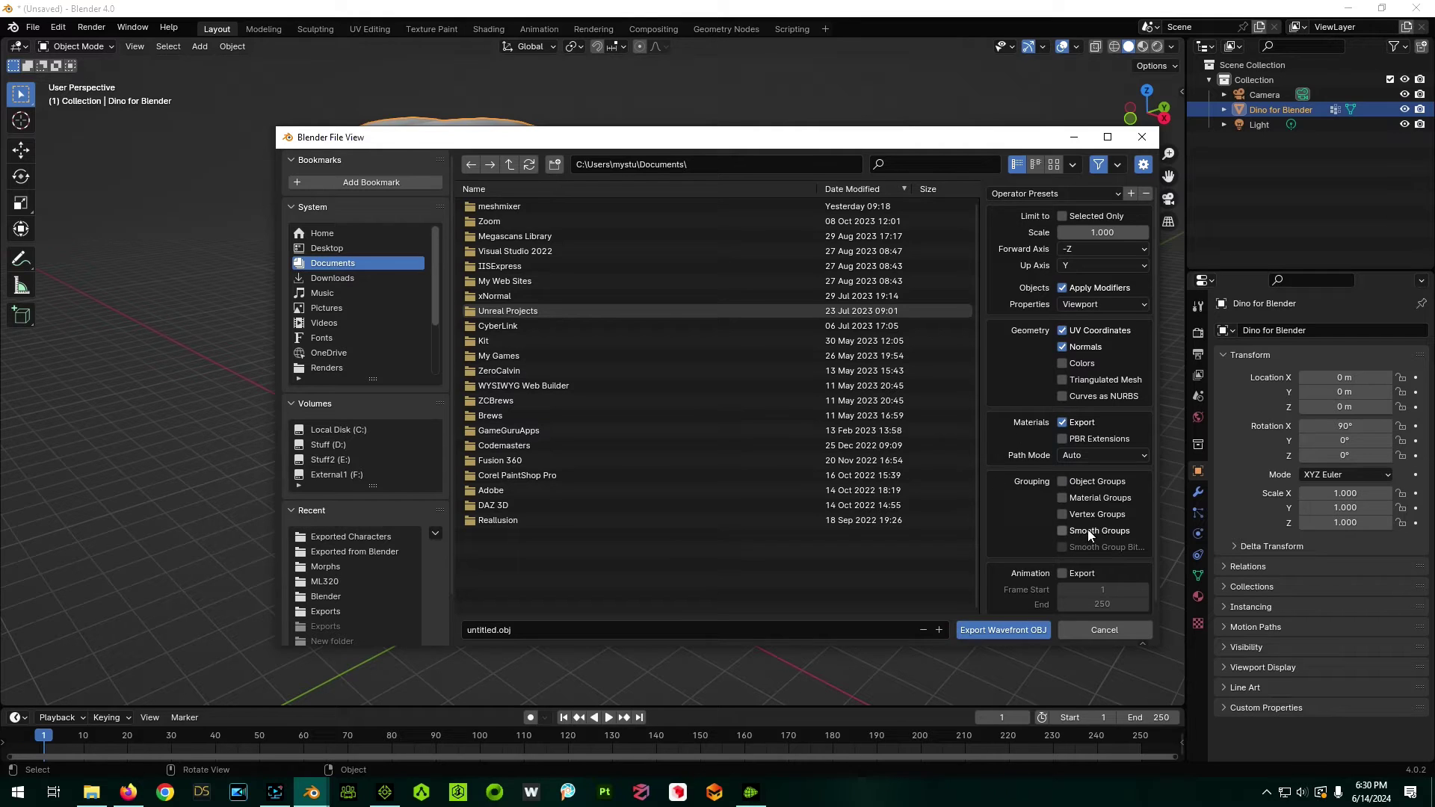
pyautogui.click(1061, 513)
pyautogui.click(354, 551)
pyautogui.doubleClick(504, 630)
pyautogui.write('Dino Chest Expand')
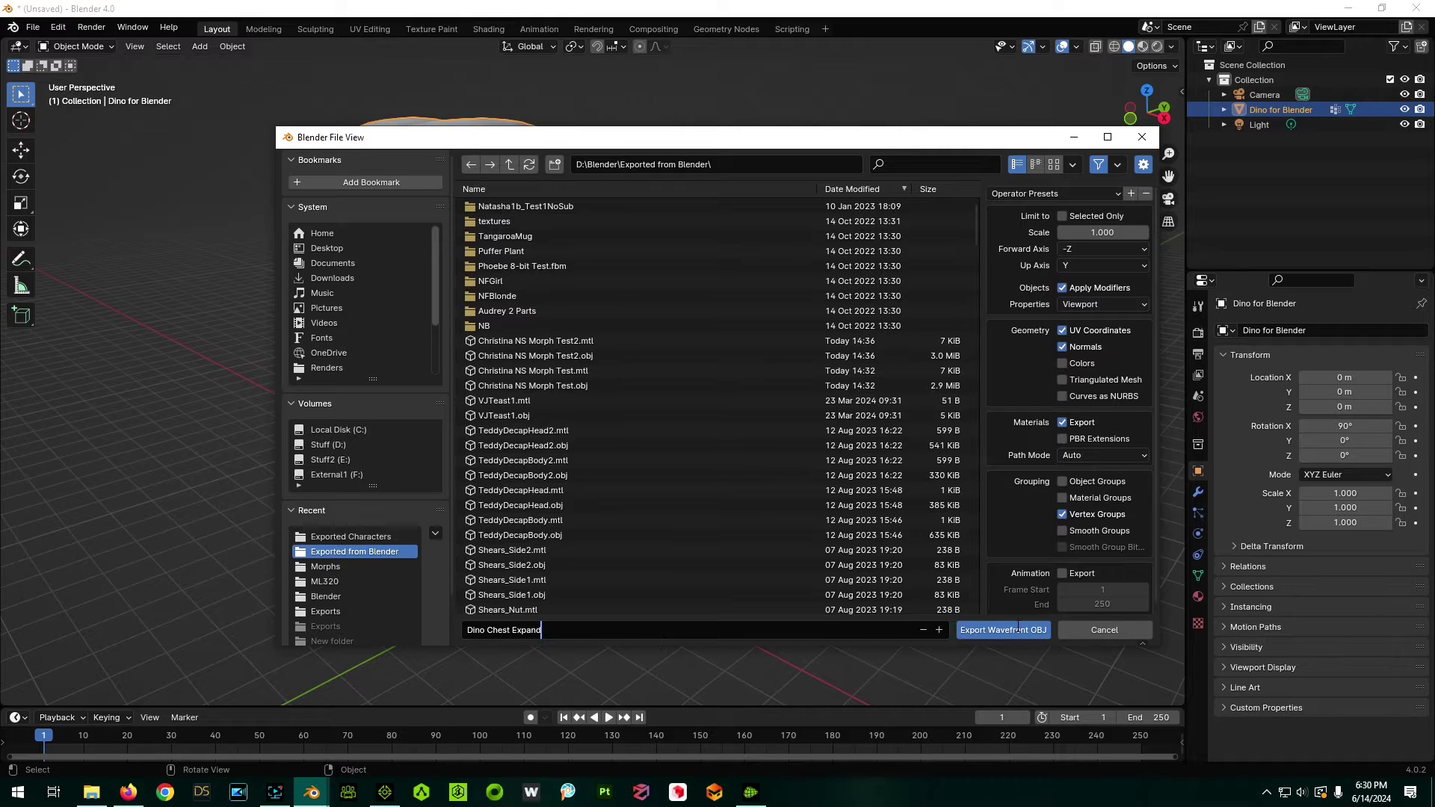
pyautogui.click(1018, 633)
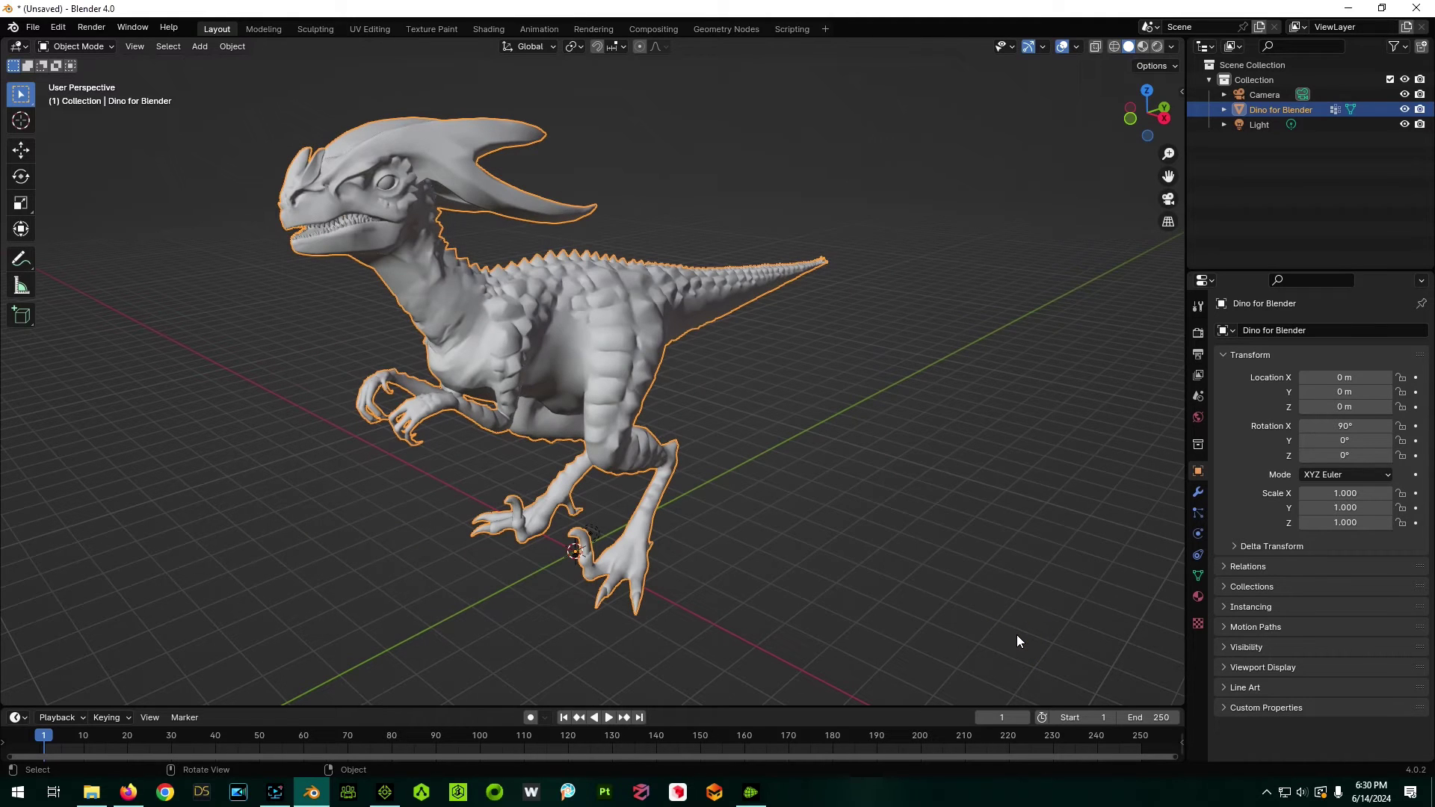
# Step: Switch to iClone Morph Creator and import "Dino Chest Expand.obj" as a morph target with the Y-Up axis
pyautogui.click(750, 791)
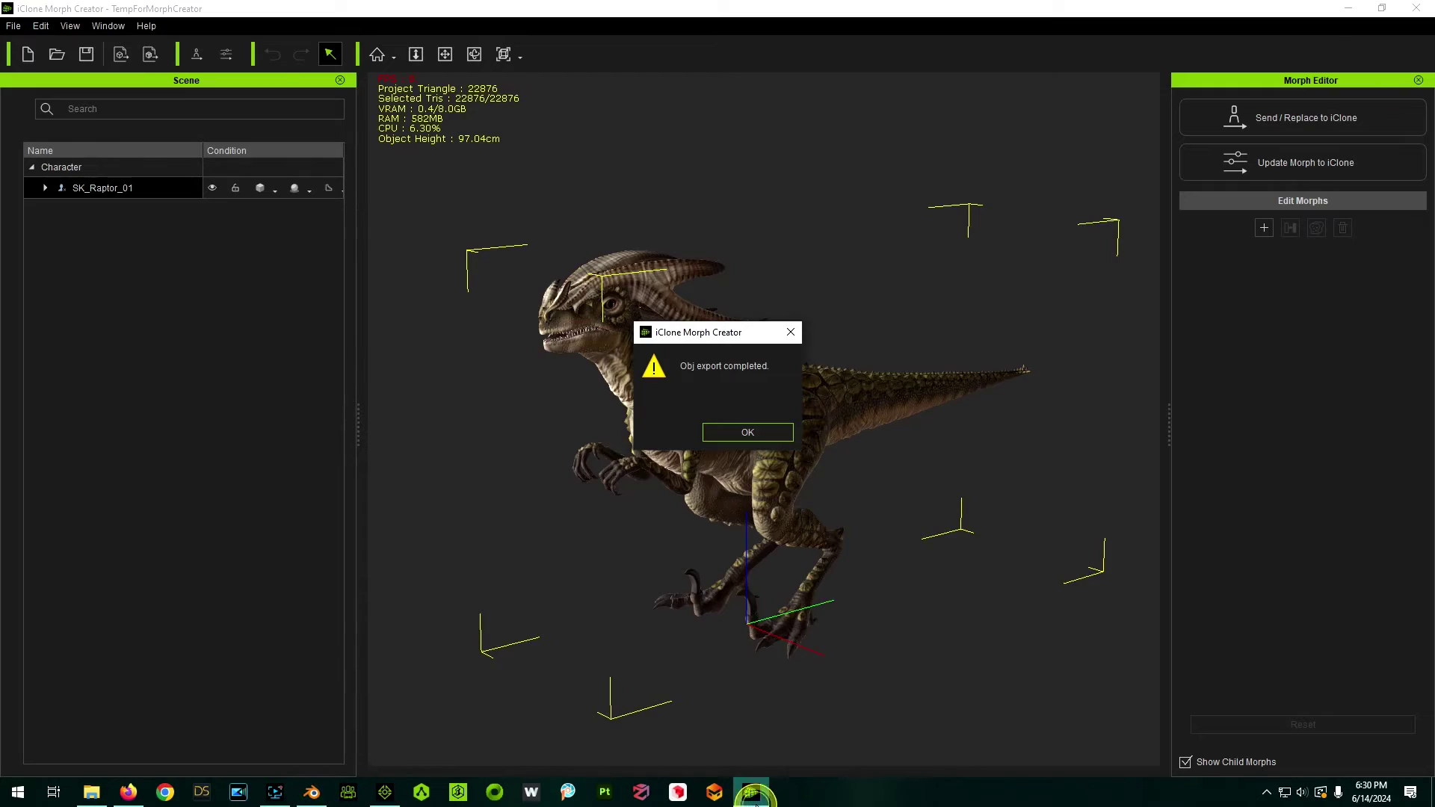
pyautogui.click(747, 432)
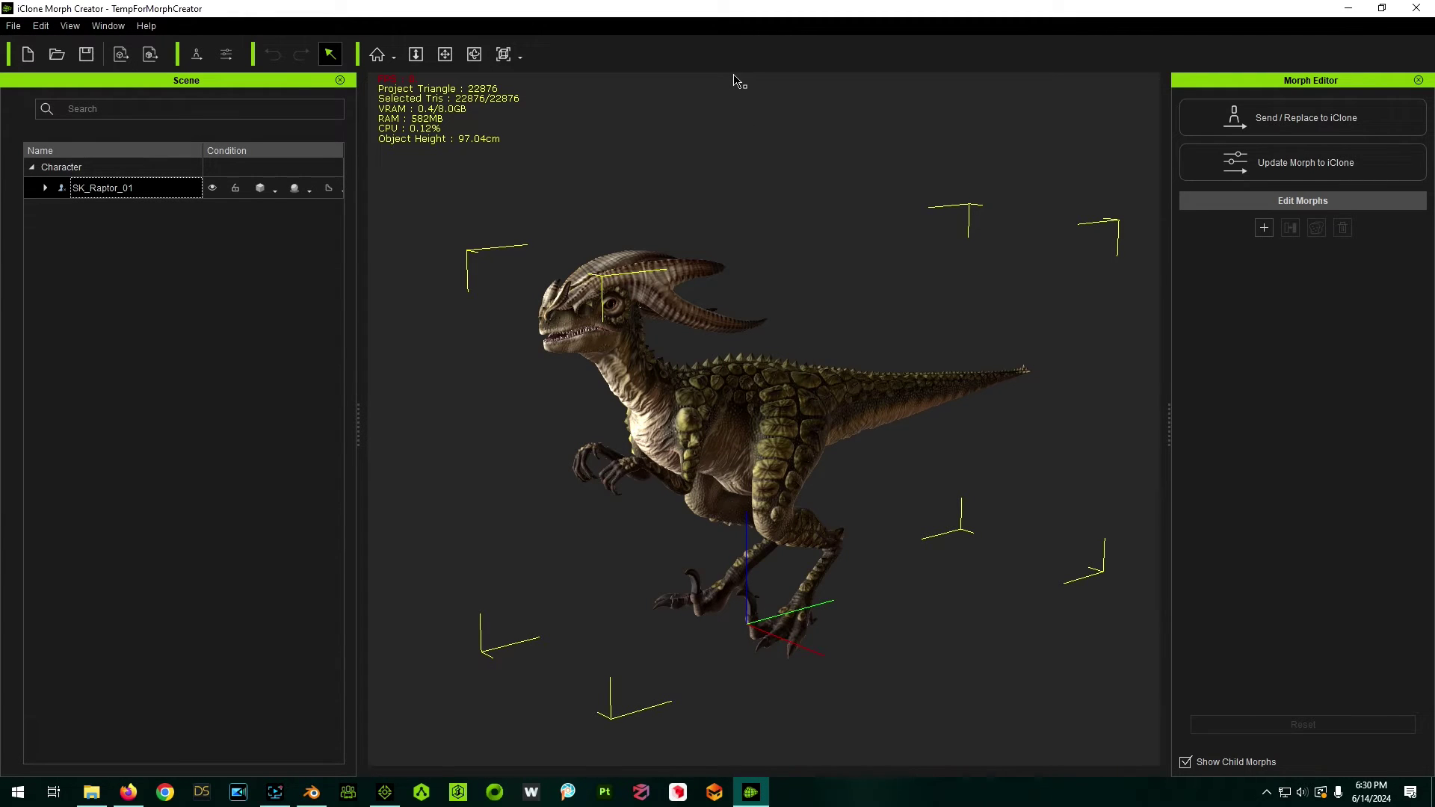
pyautogui.click(1264, 227)
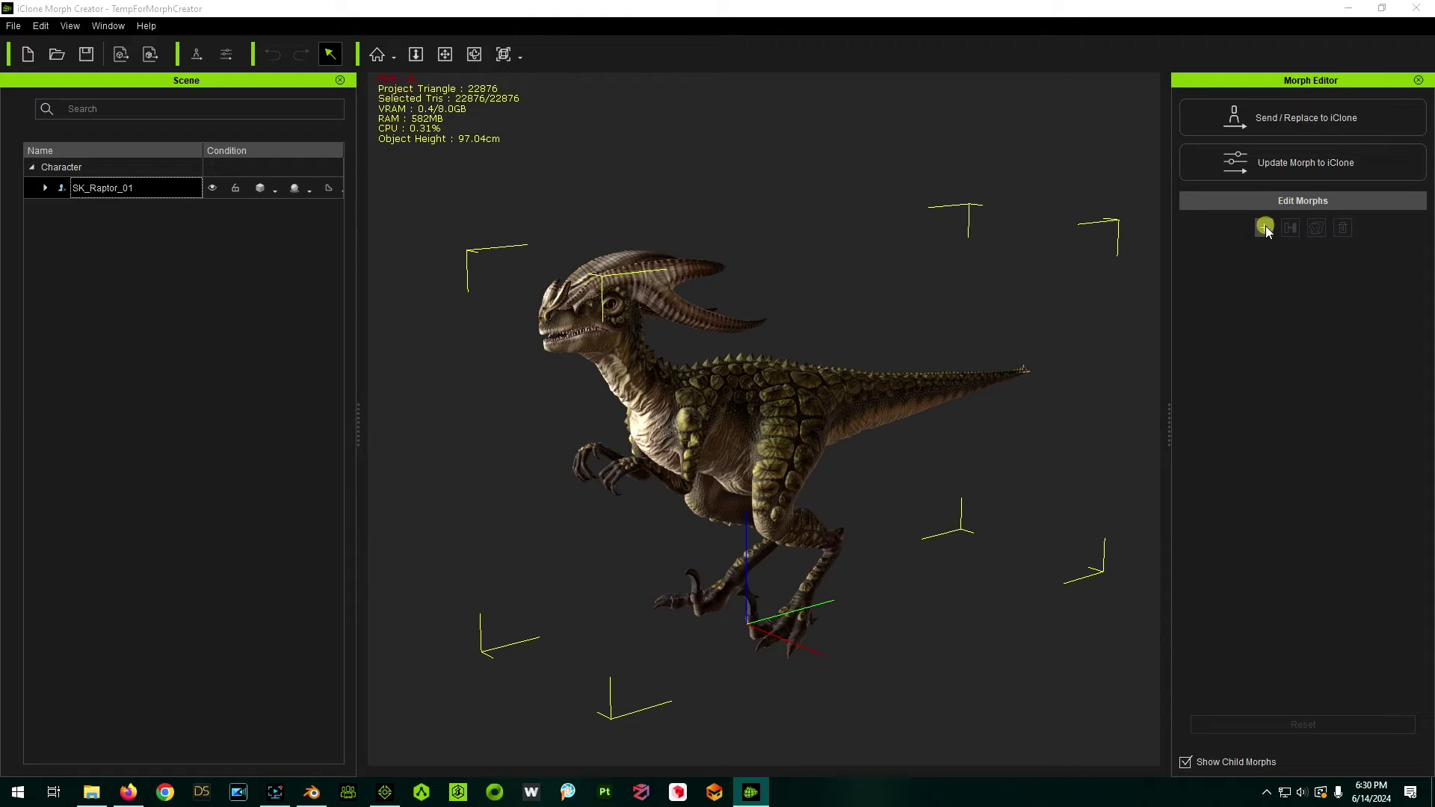
pyautogui.click(666, 395)
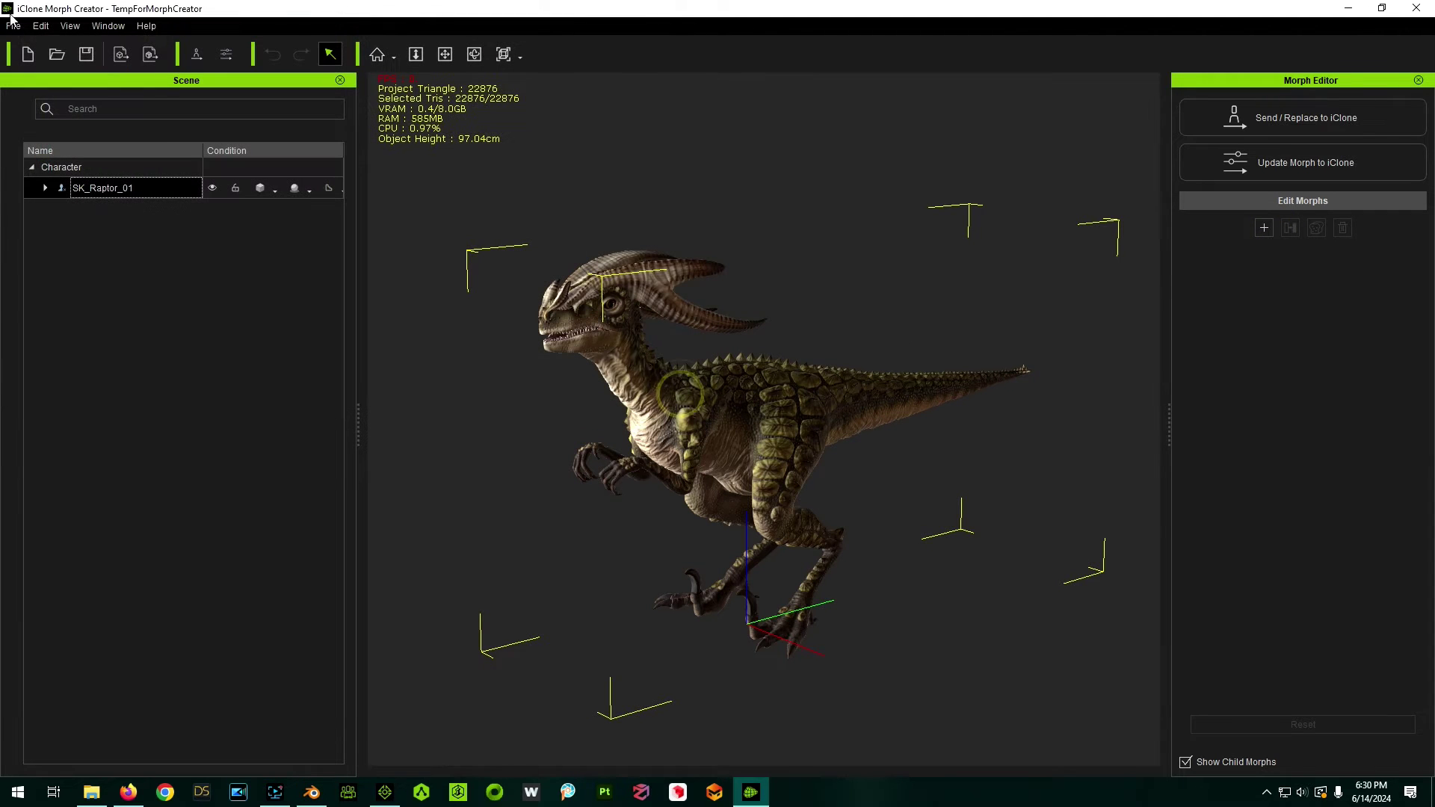
pyautogui.click(13, 26)
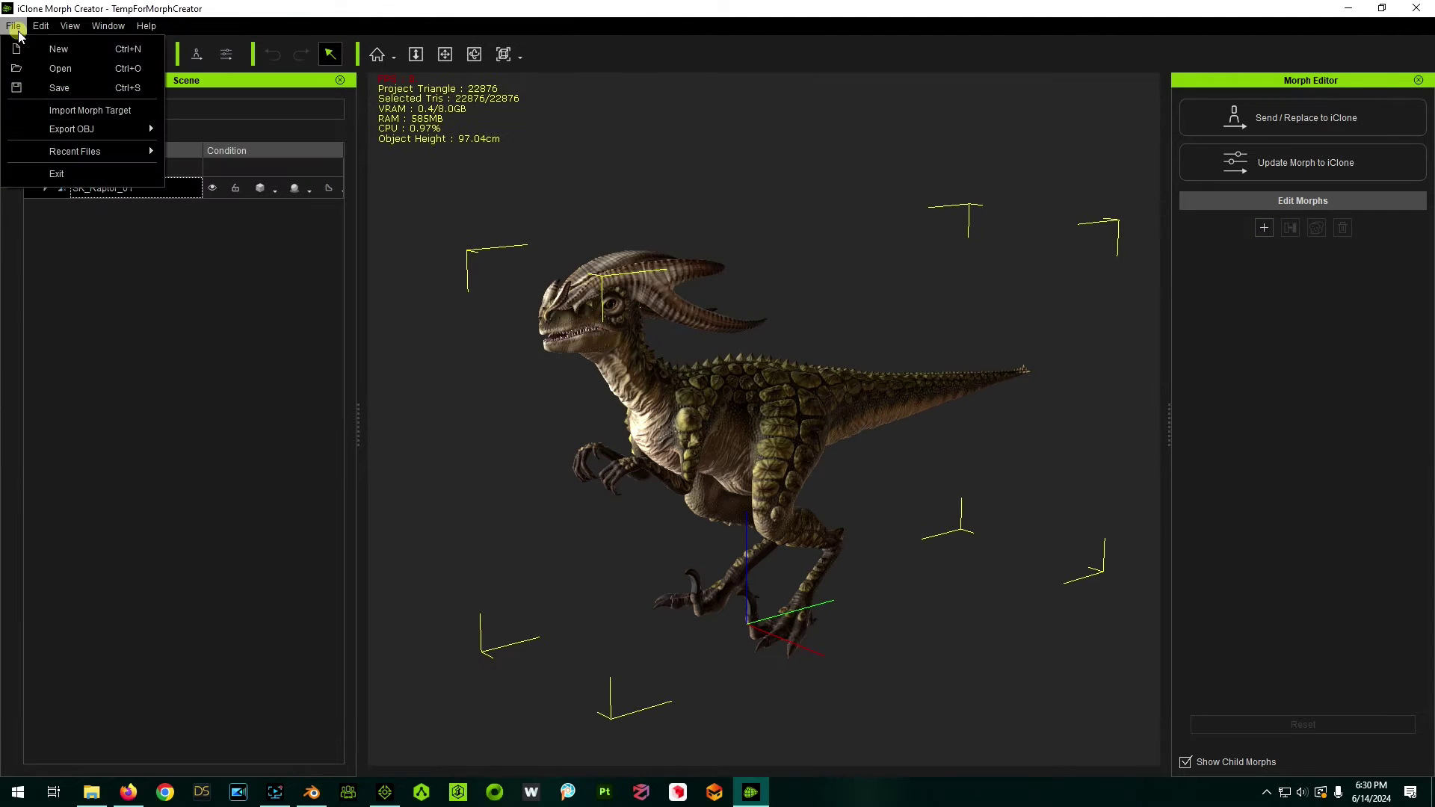
pyautogui.click(84, 113)
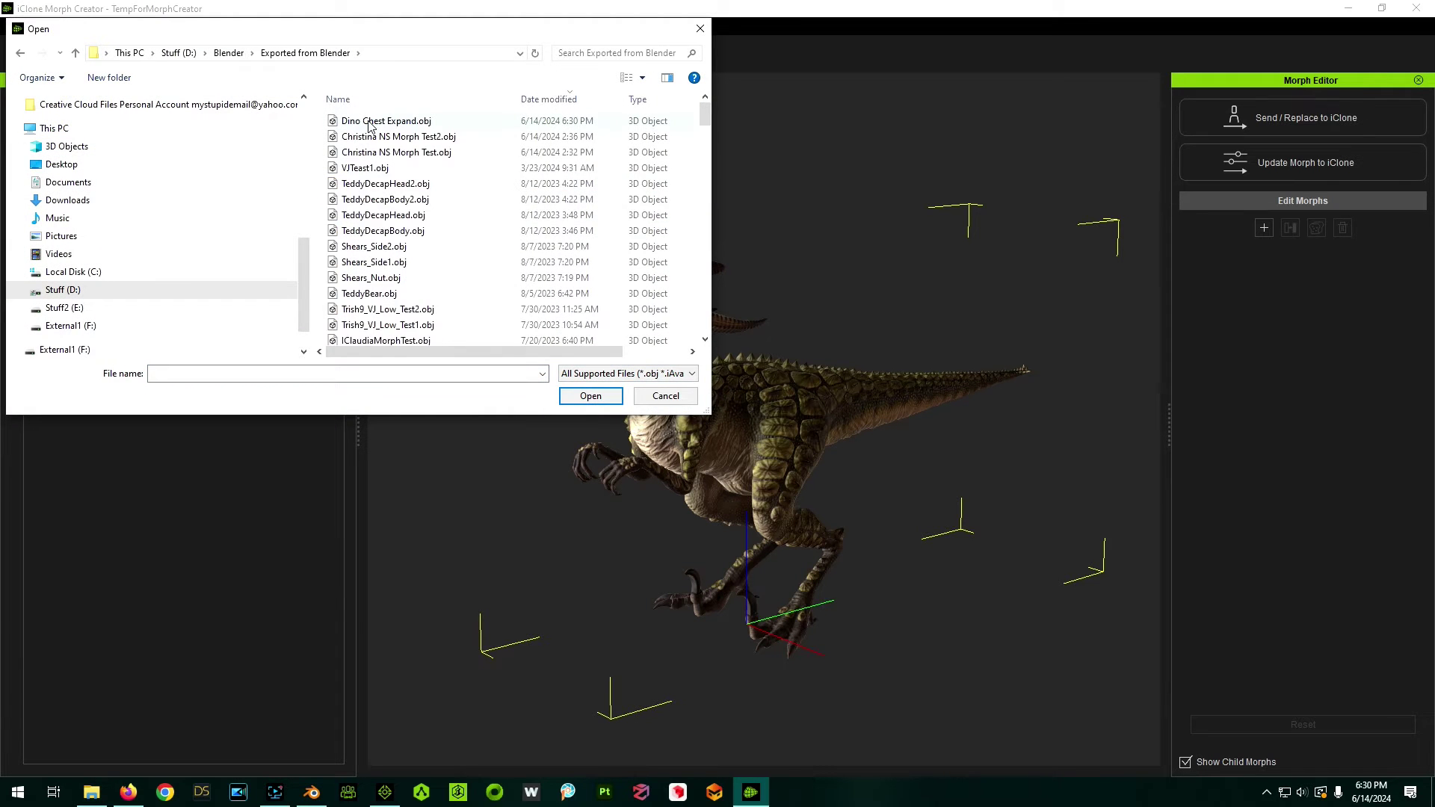
pyautogui.doubleClick(368, 120)
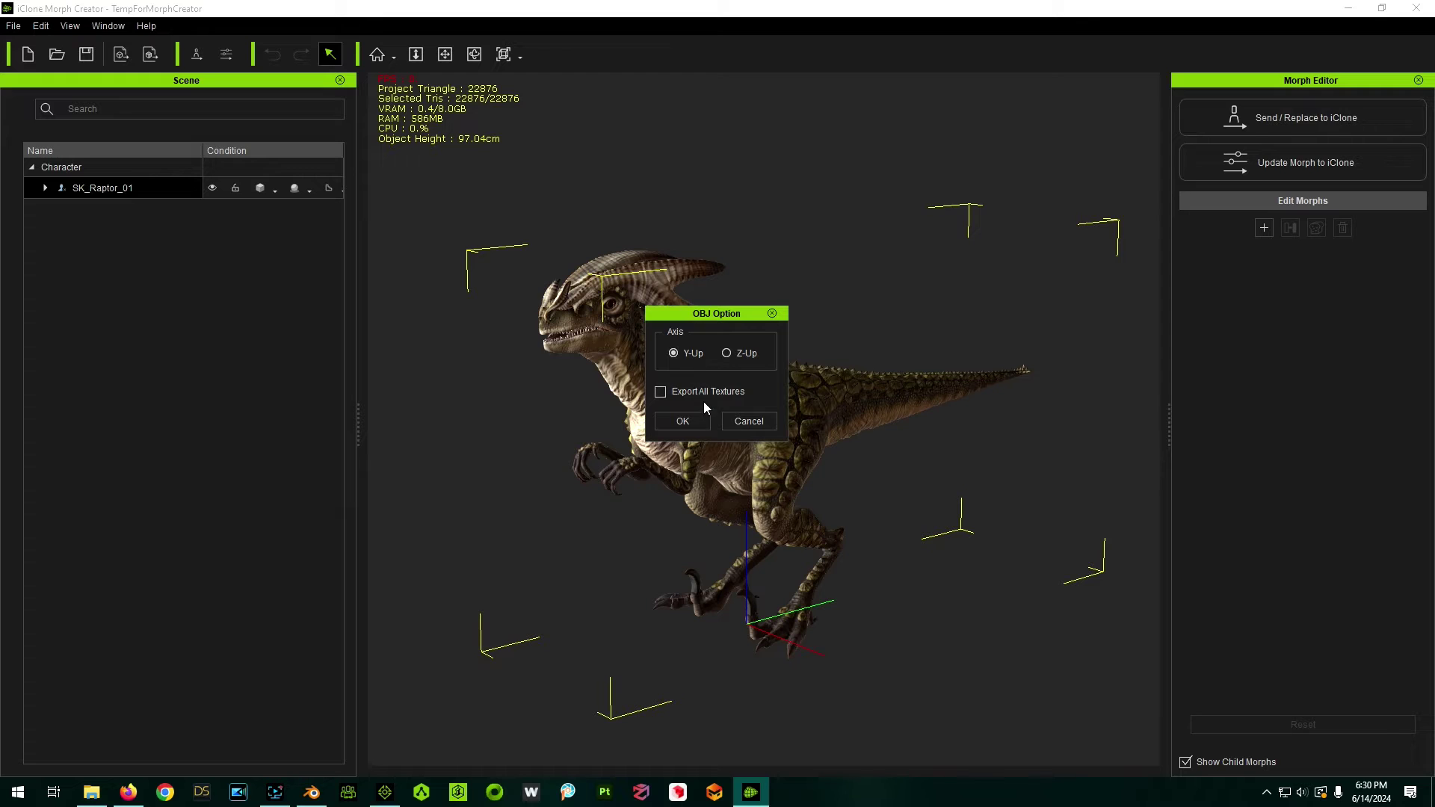
pyautogui.click(682, 422)
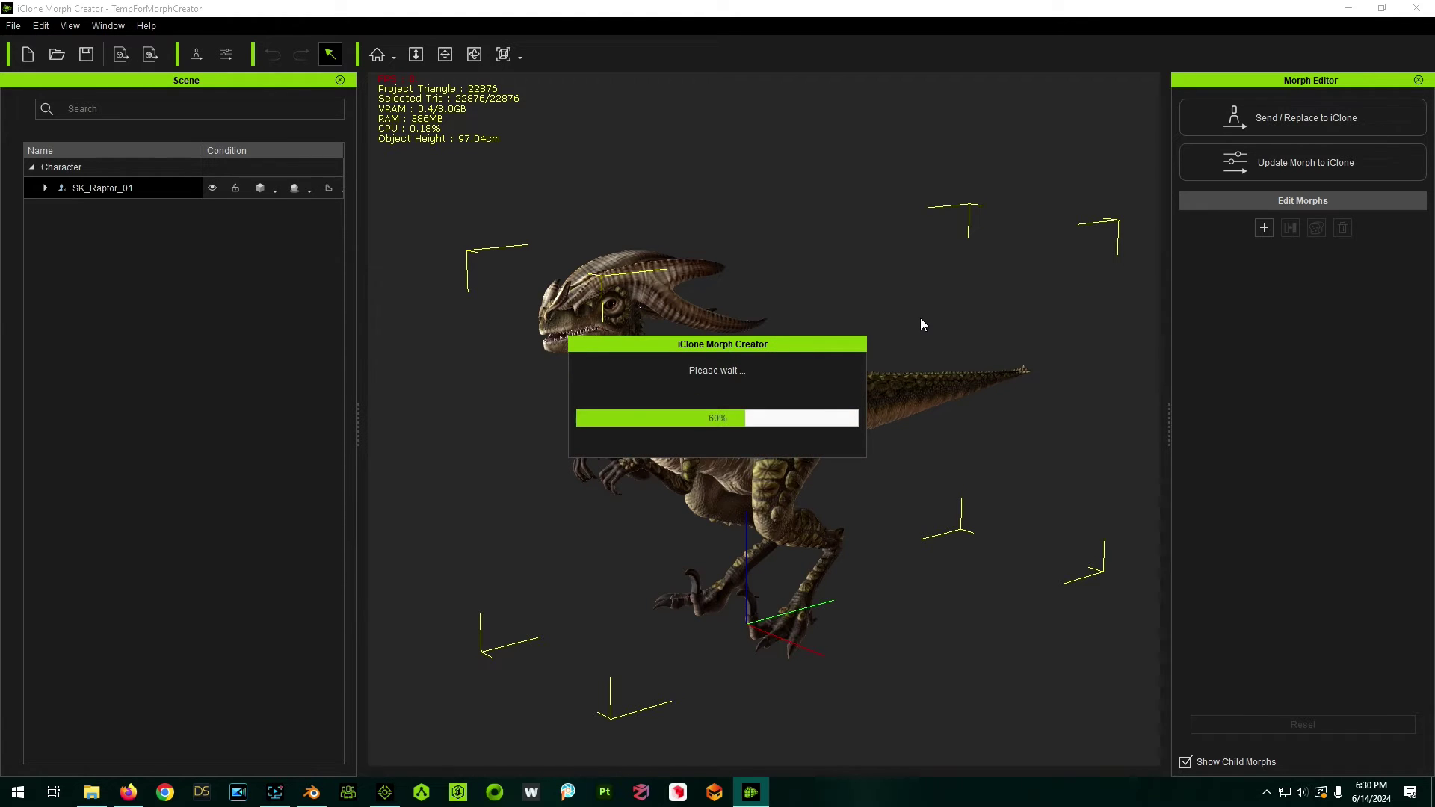
# Step: Preview the Dino Chest Expand morph on the raptor up close and return its value to 0
pyautogui.scroll(5, 760, 454)
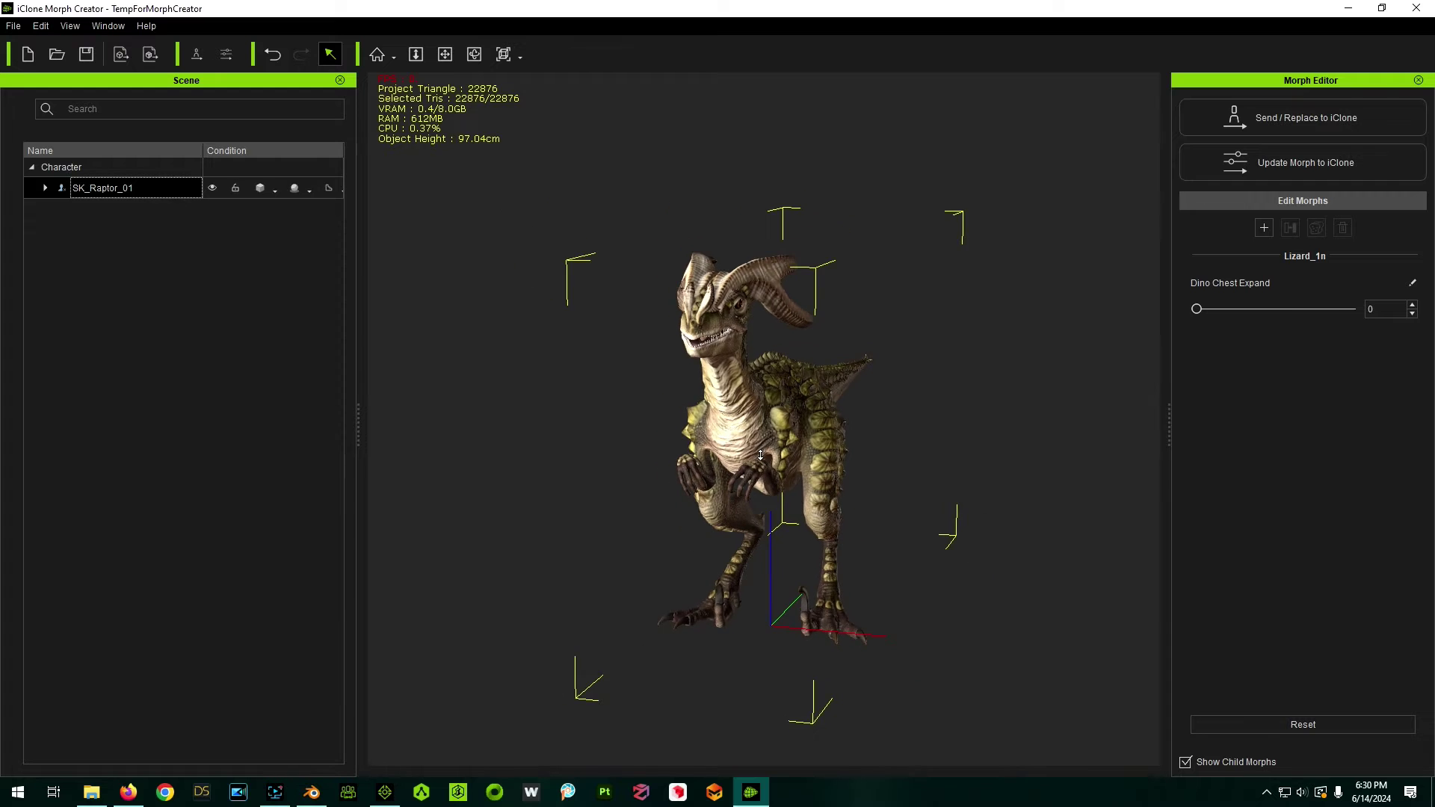
pyautogui.scroll(1, 760, 454)
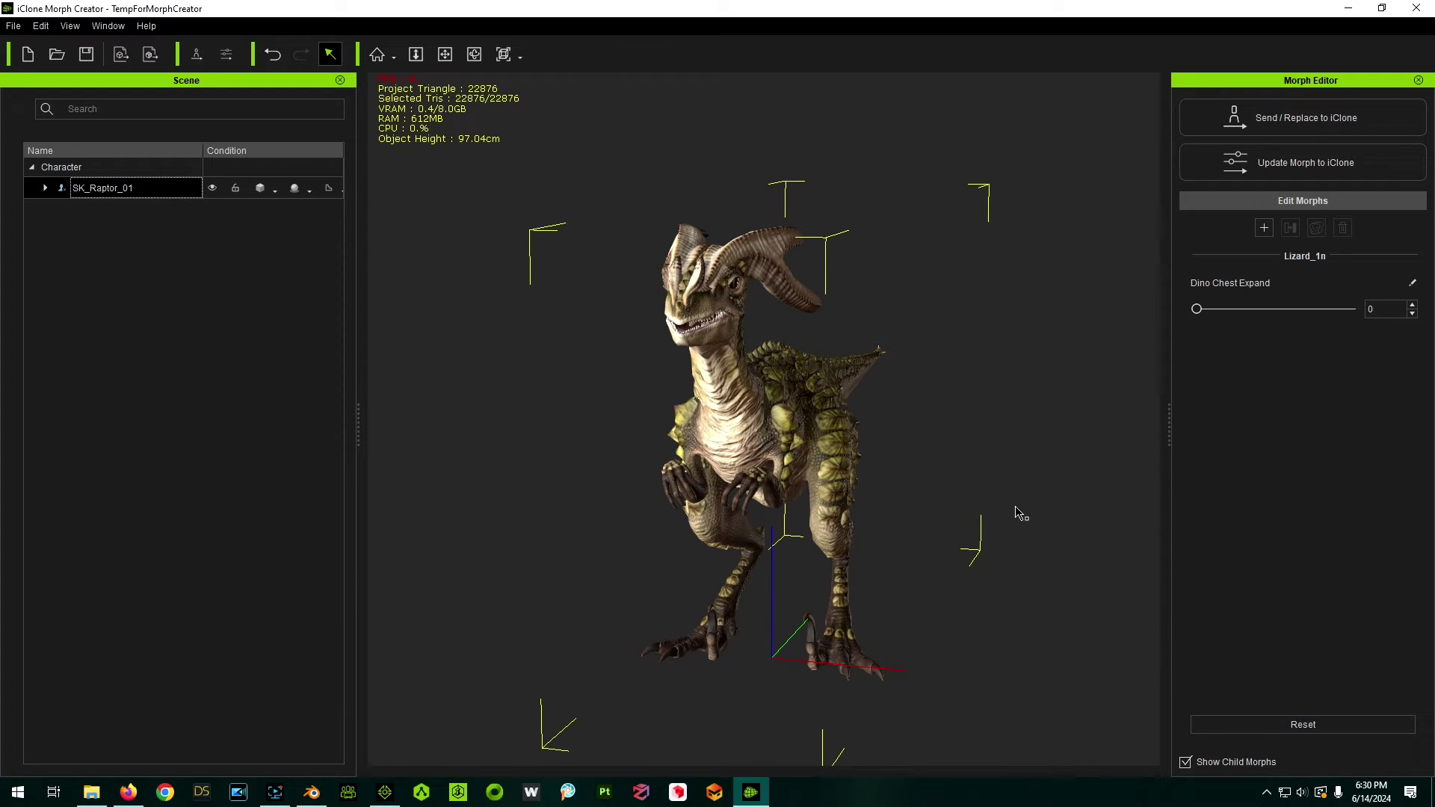
pyautogui.moveTo(976, 528); pyautogui.dragTo(811, 518, button='right')
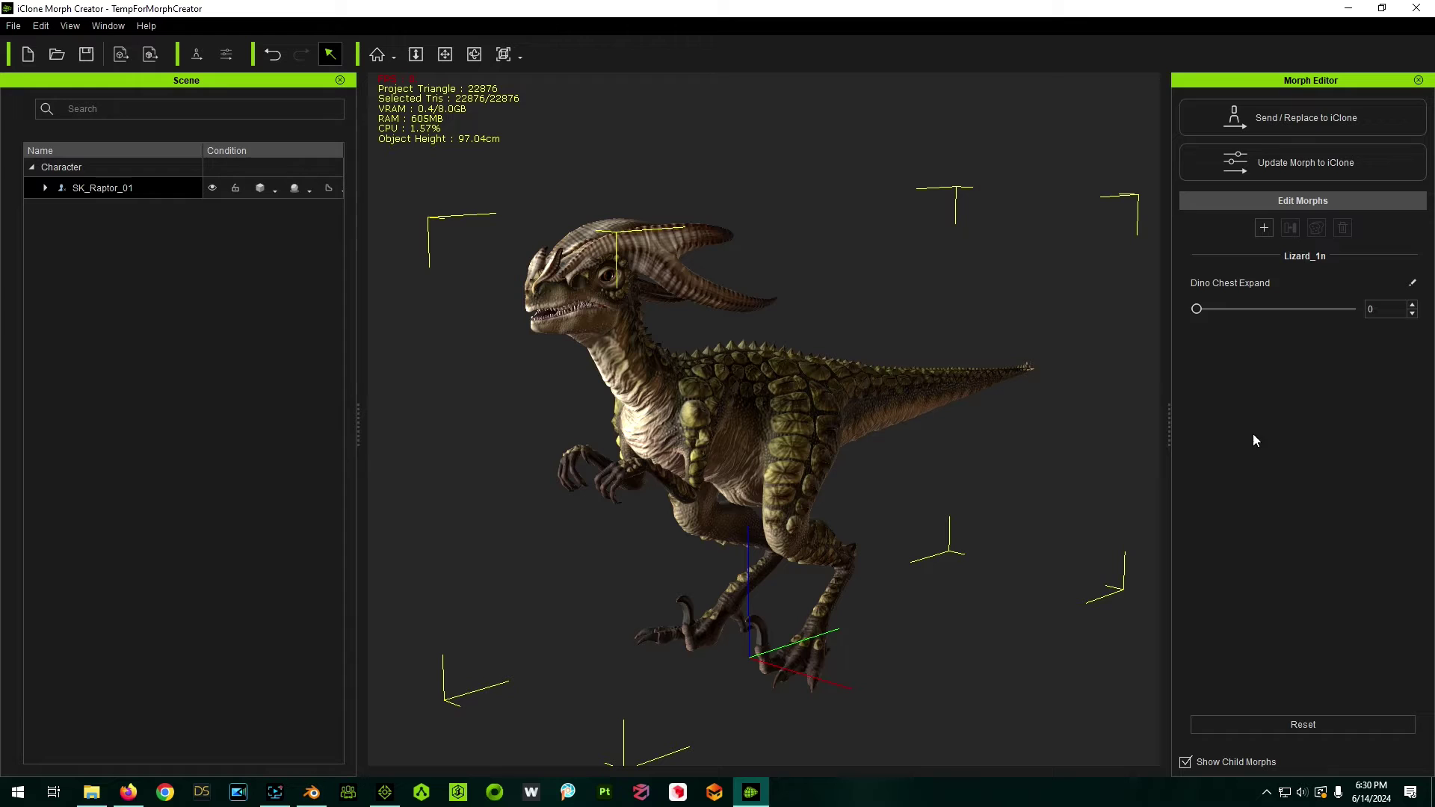
pyautogui.click(1196, 309)
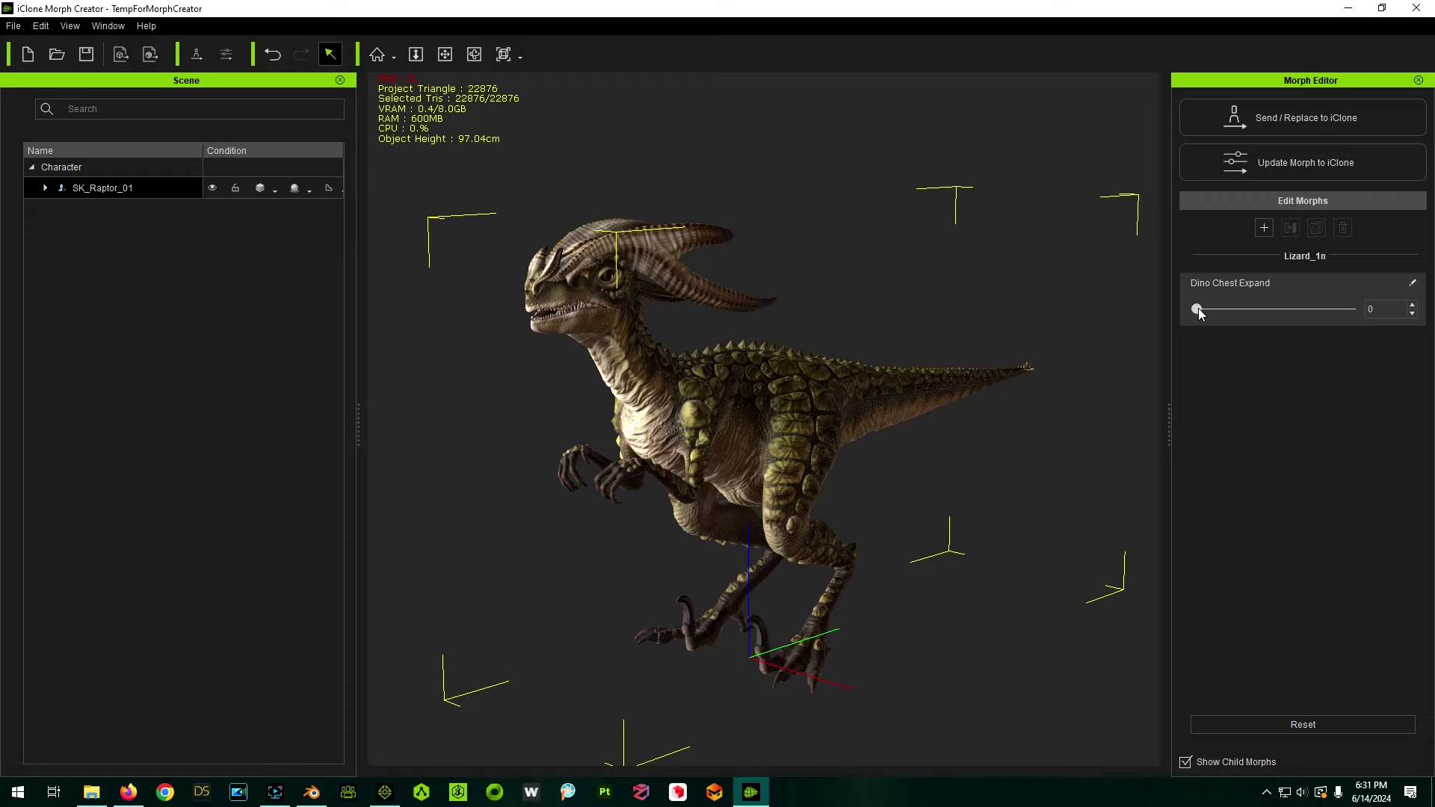
pyautogui.moveTo(1199, 308); pyautogui.dragTo(1168, 329)
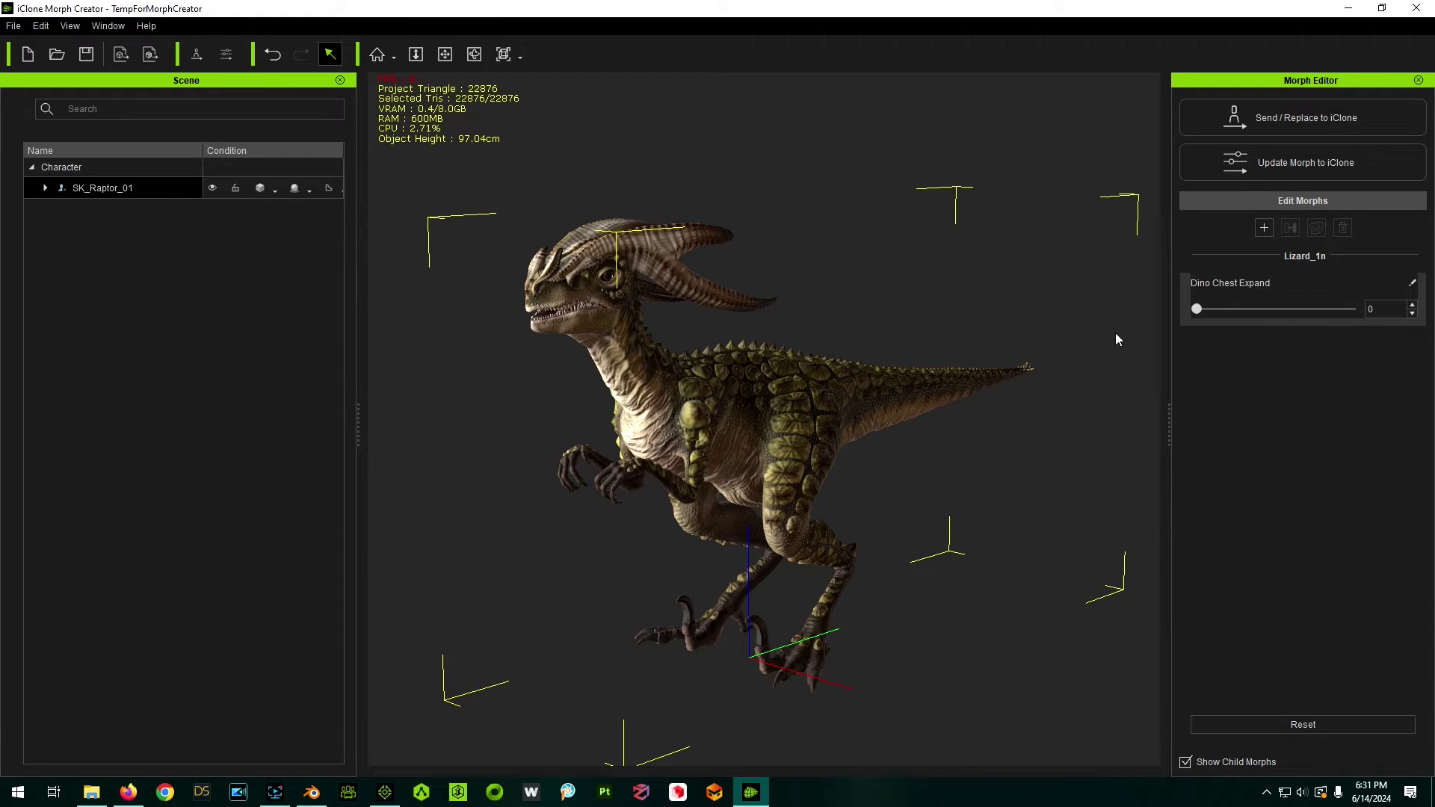
pyautogui.scroll(5, 1116, 333)
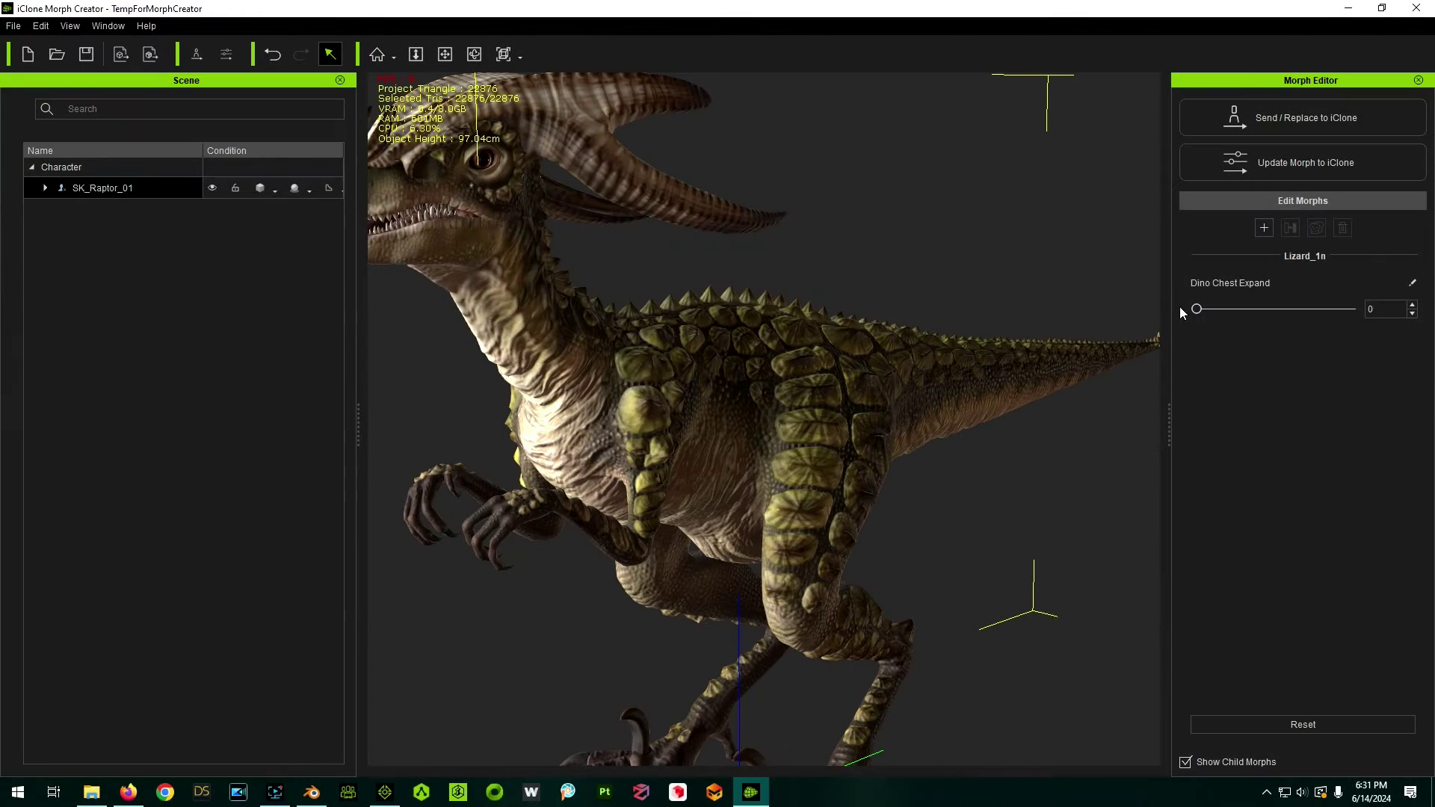
pyautogui.moveTo(1197, 309); pyautogui.dragTo(965, 352)
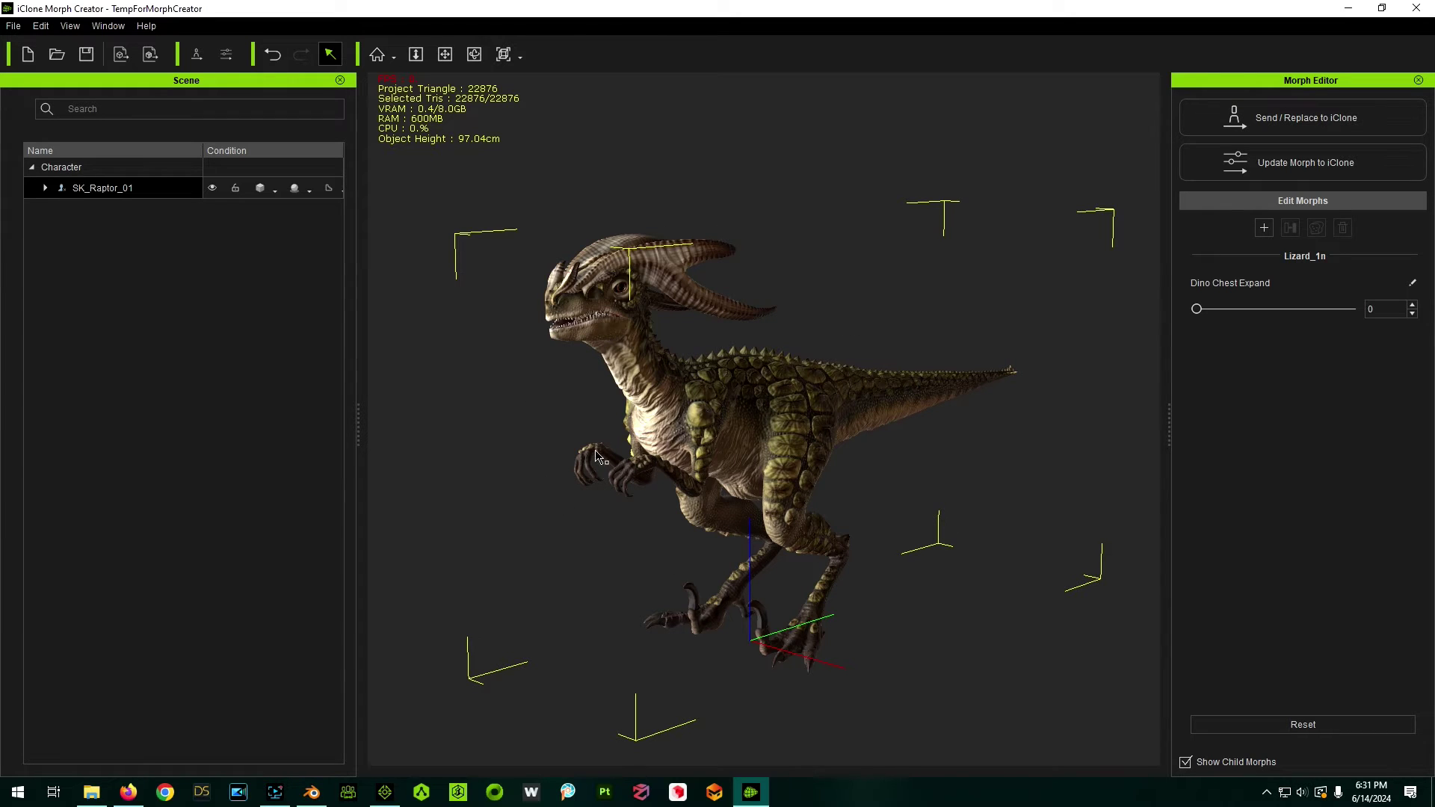
# Step: Try to update the morph from Morph Creator to the raptor in iClone
pyautogui.click(385, 793)
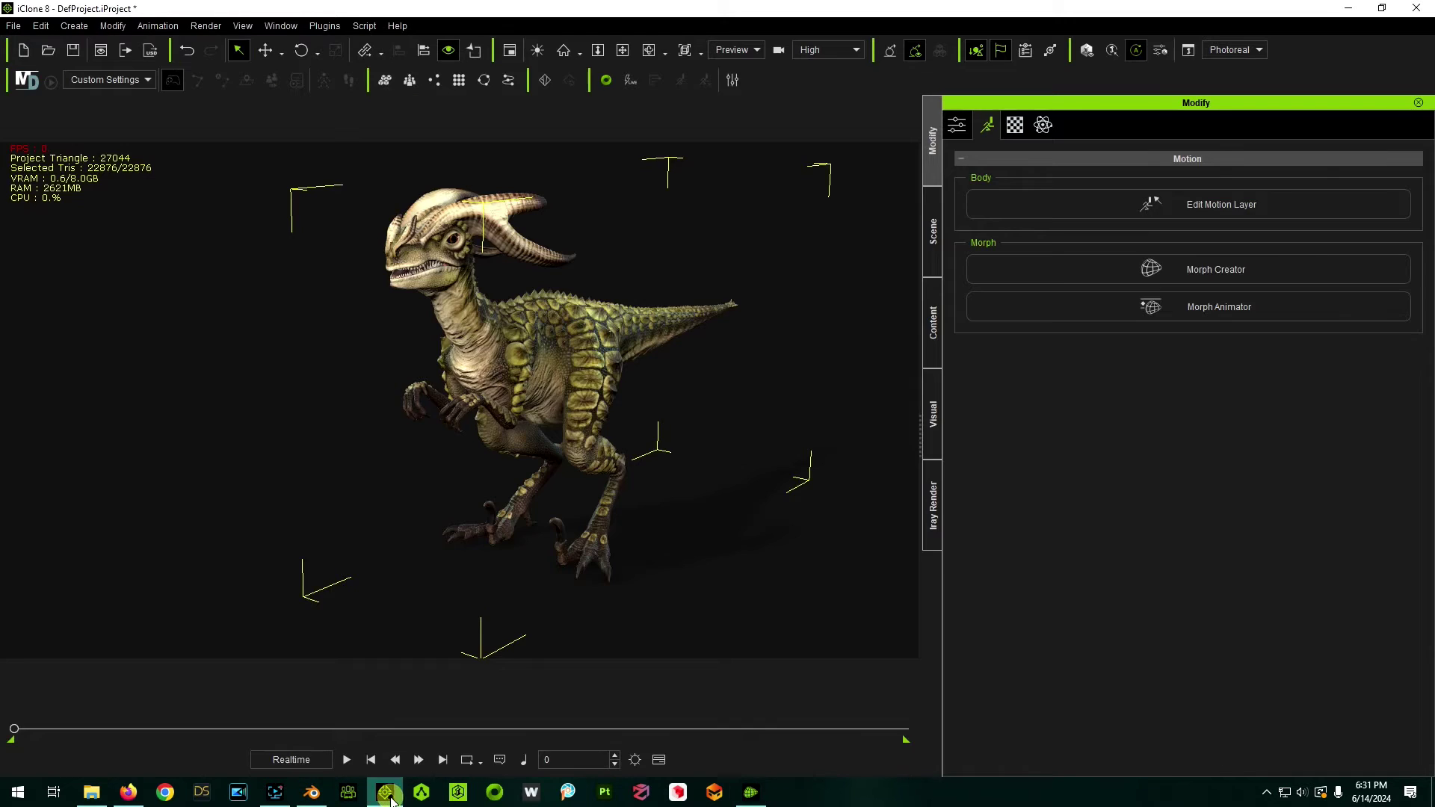
pyautogui.click(386, 794)
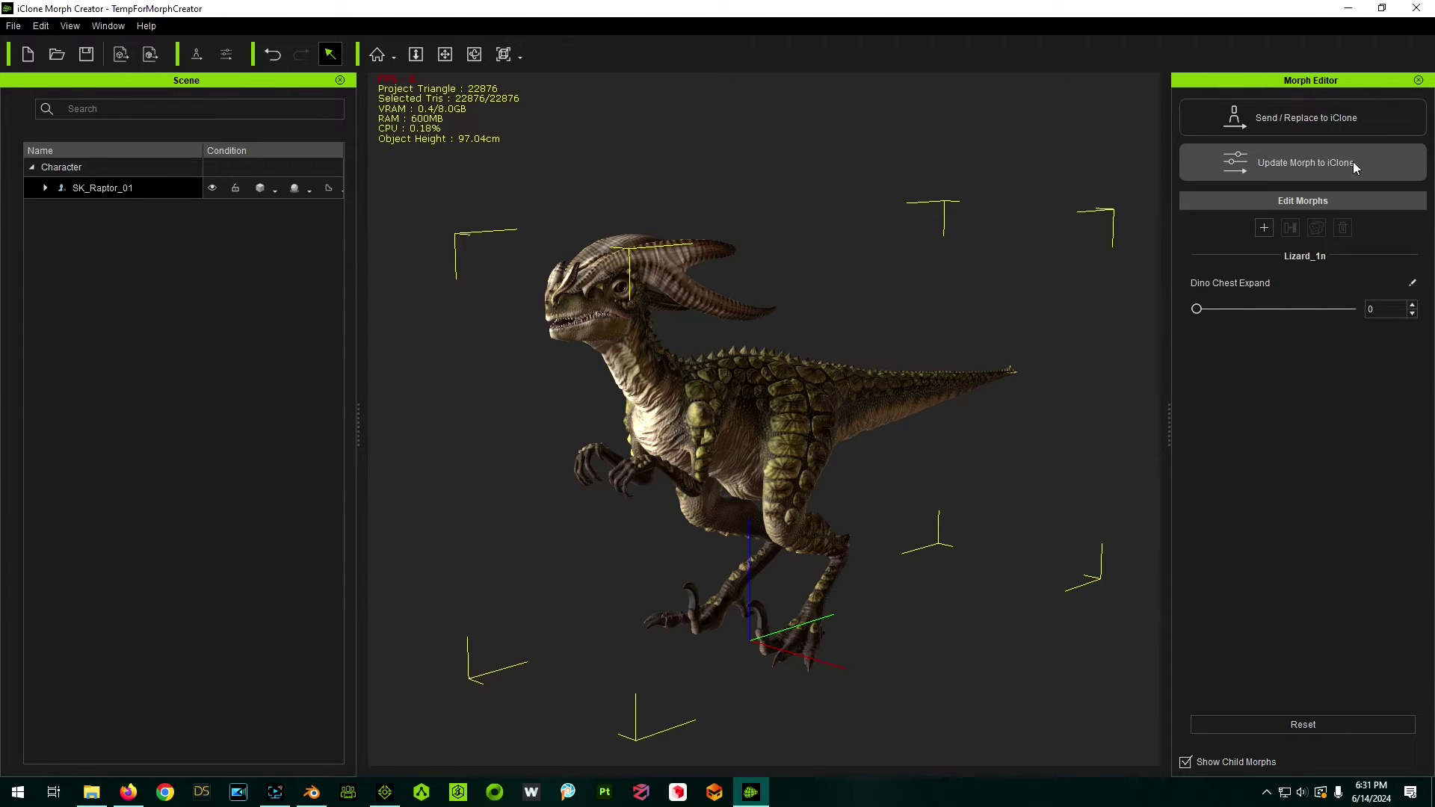
pyautogui.click(1294, 167)
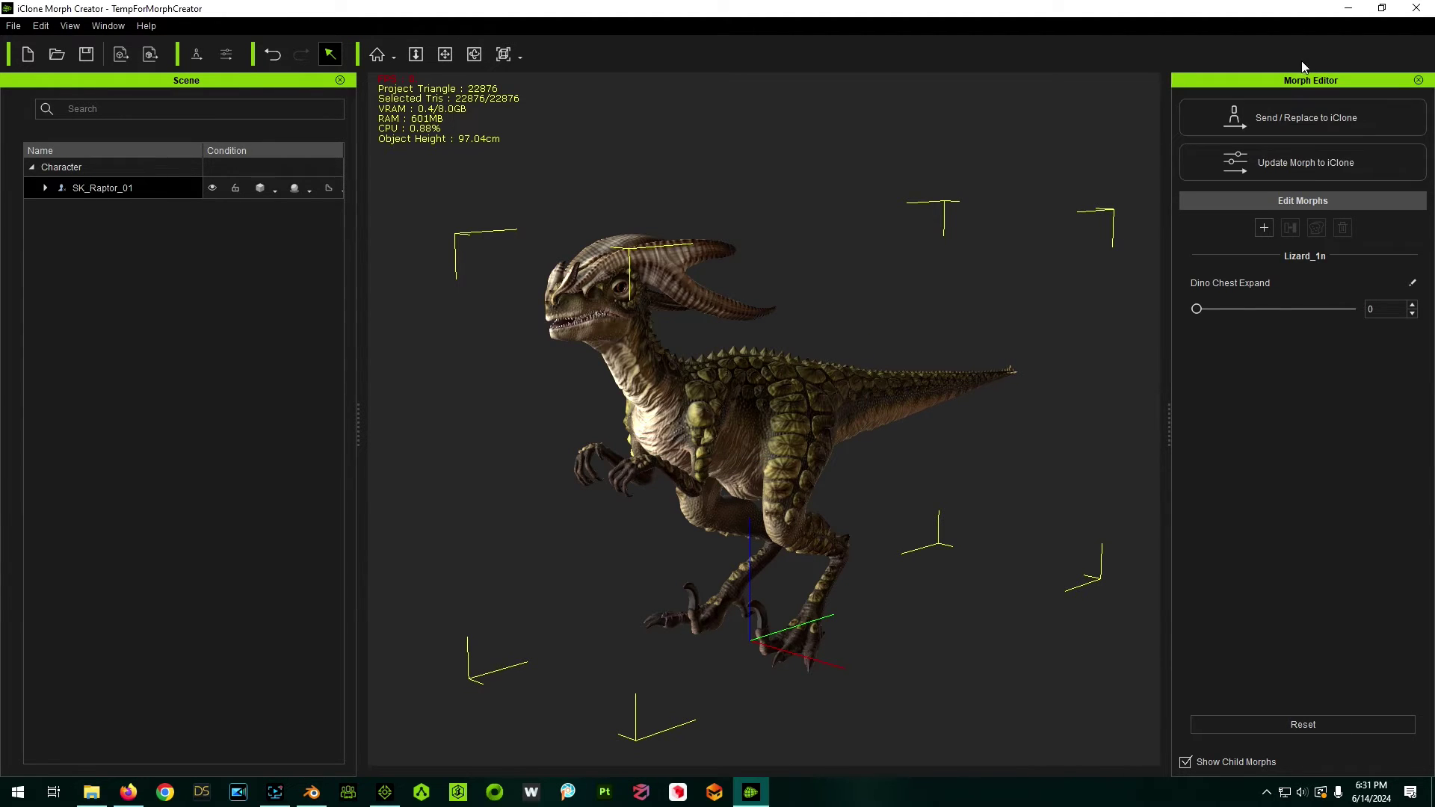
pyautogui.click(1353, 8)
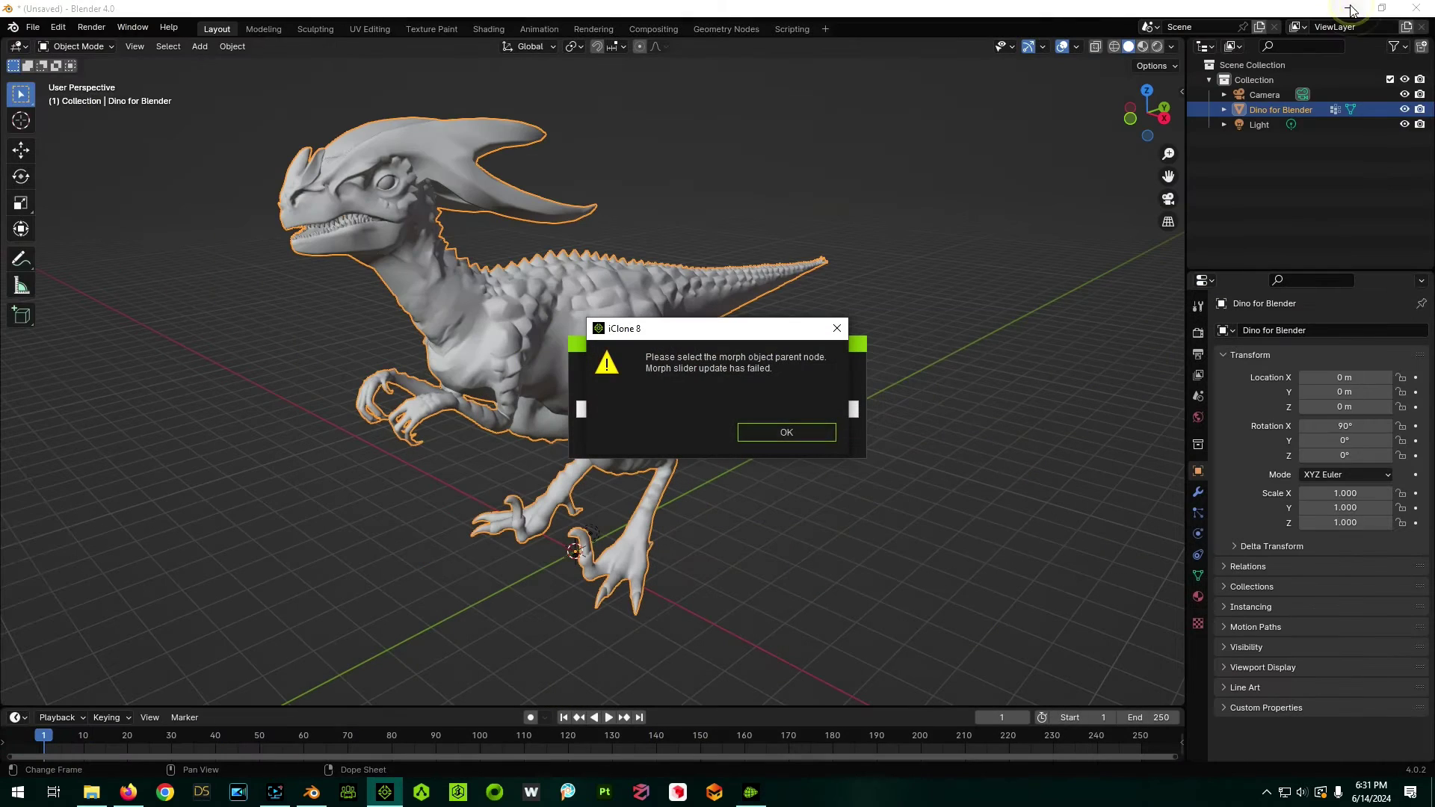
pyautogui.click(767, 434)
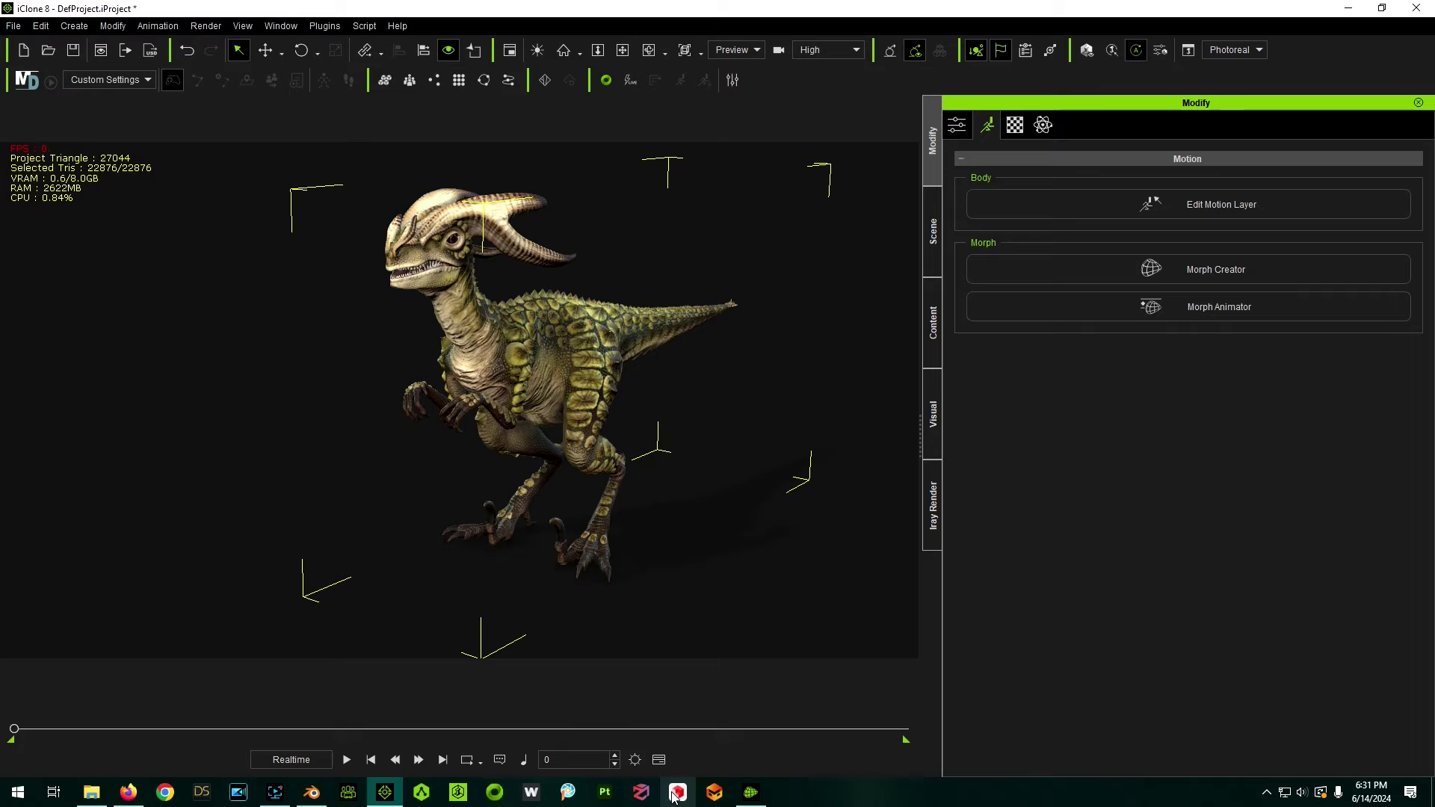
# Step: Reselect the whole SK_Raptor_01 character in iClone and switch back to Morph Creator
pyautogui.click(799, 311)
pyautogui.click(572, 352)
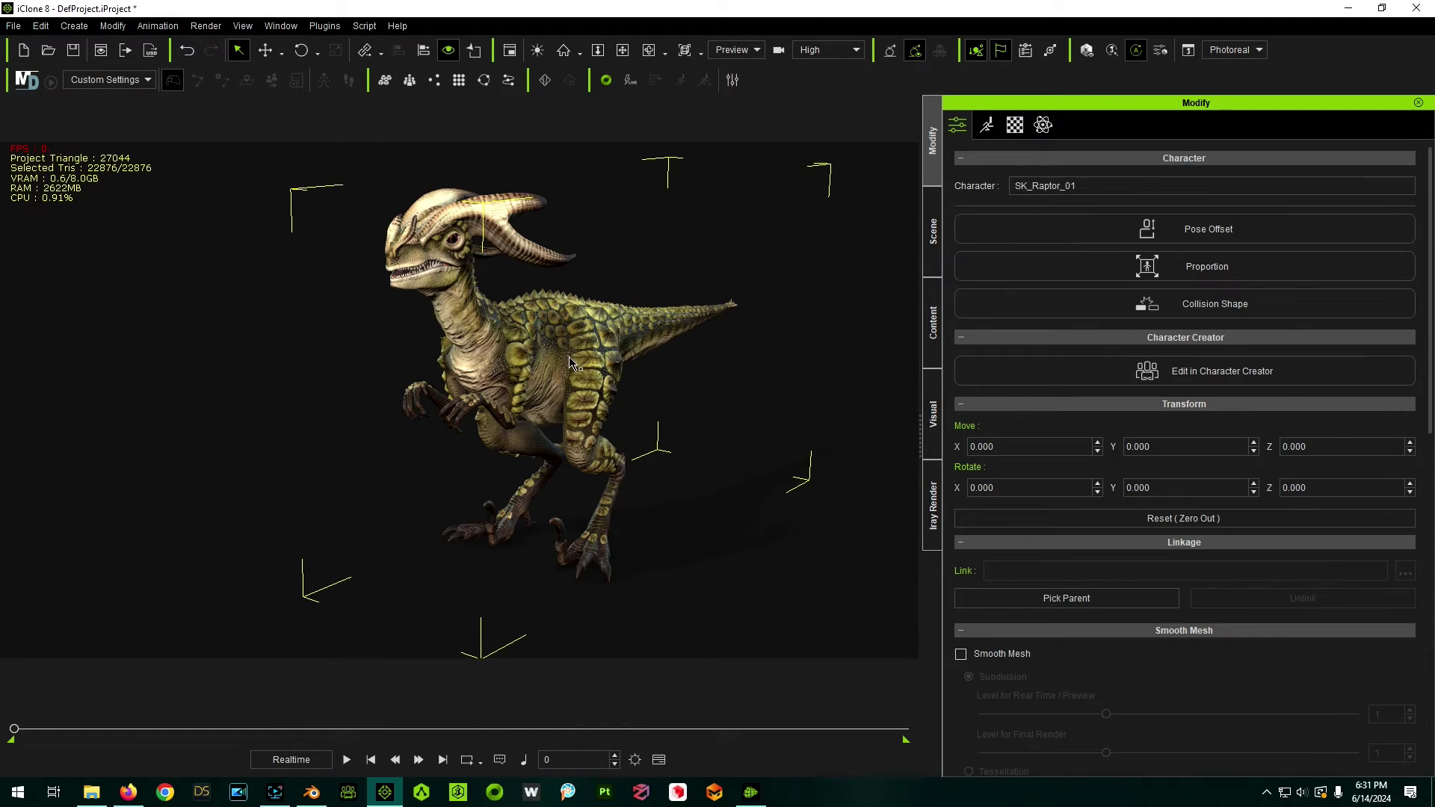
pyautogui.click(755, 794)
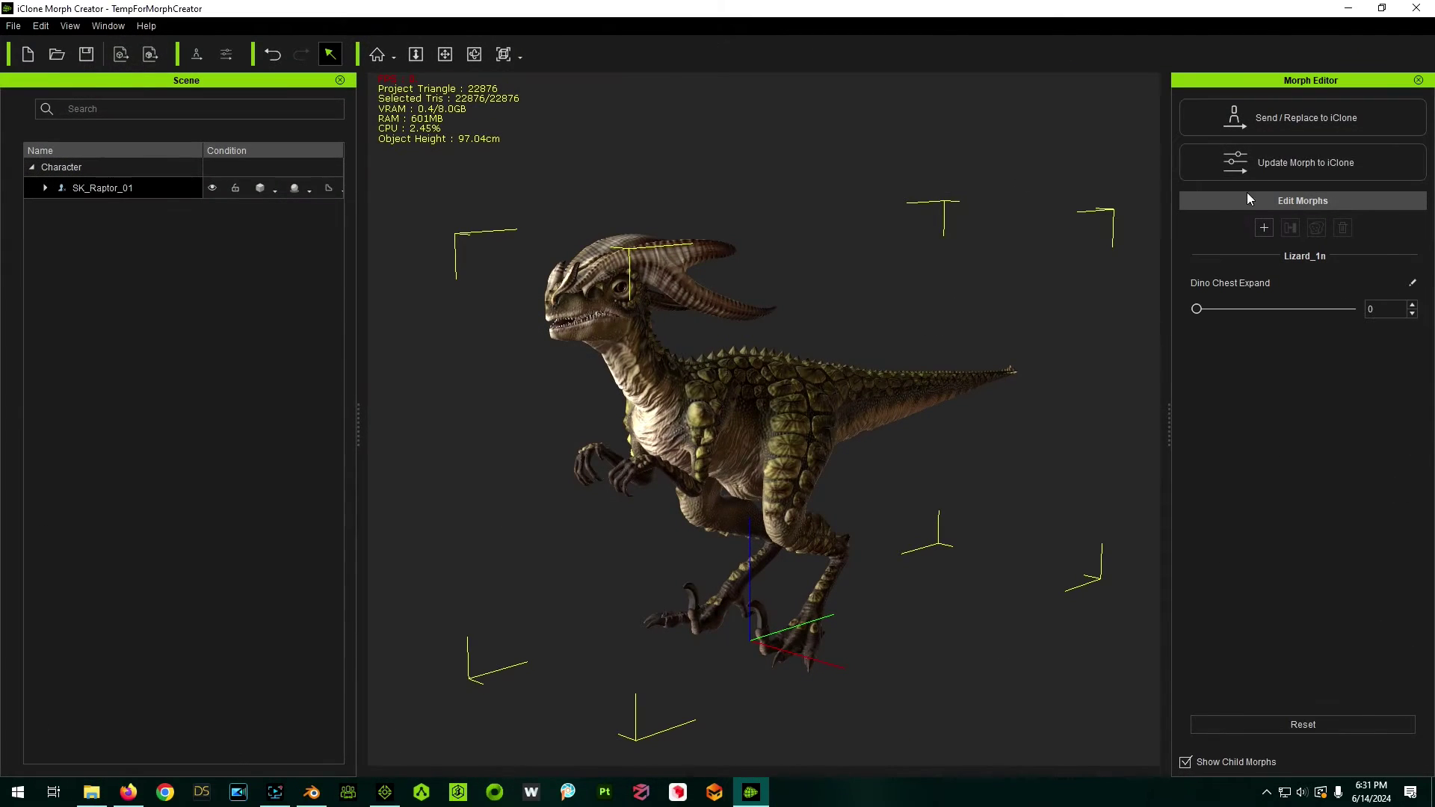
# Step: Retry the morph transfer from Morph Creator to the selected raptor in iClone, and return to Morph Creator
pyautogui.click(1293, 117)
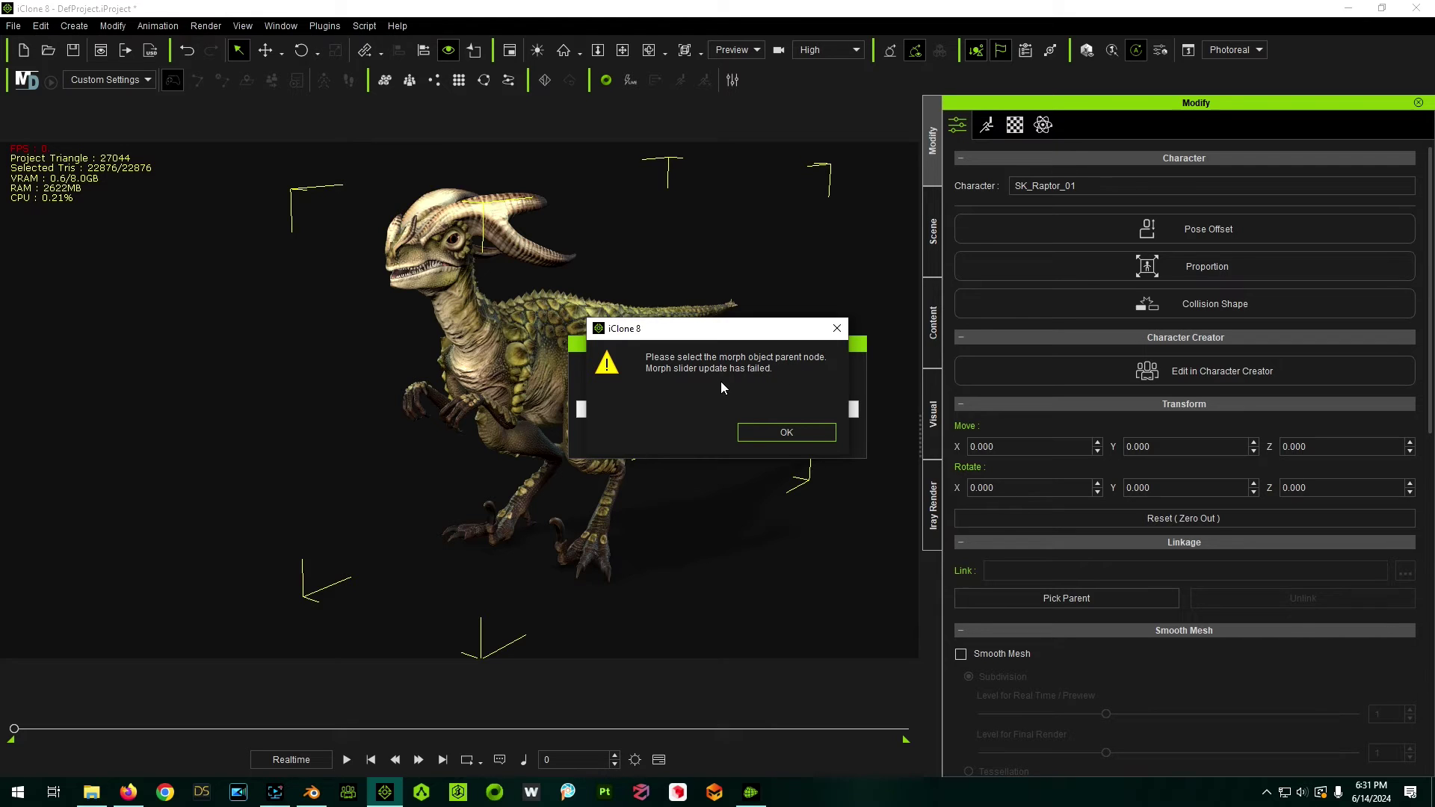
pyautogui.click(785, 432)
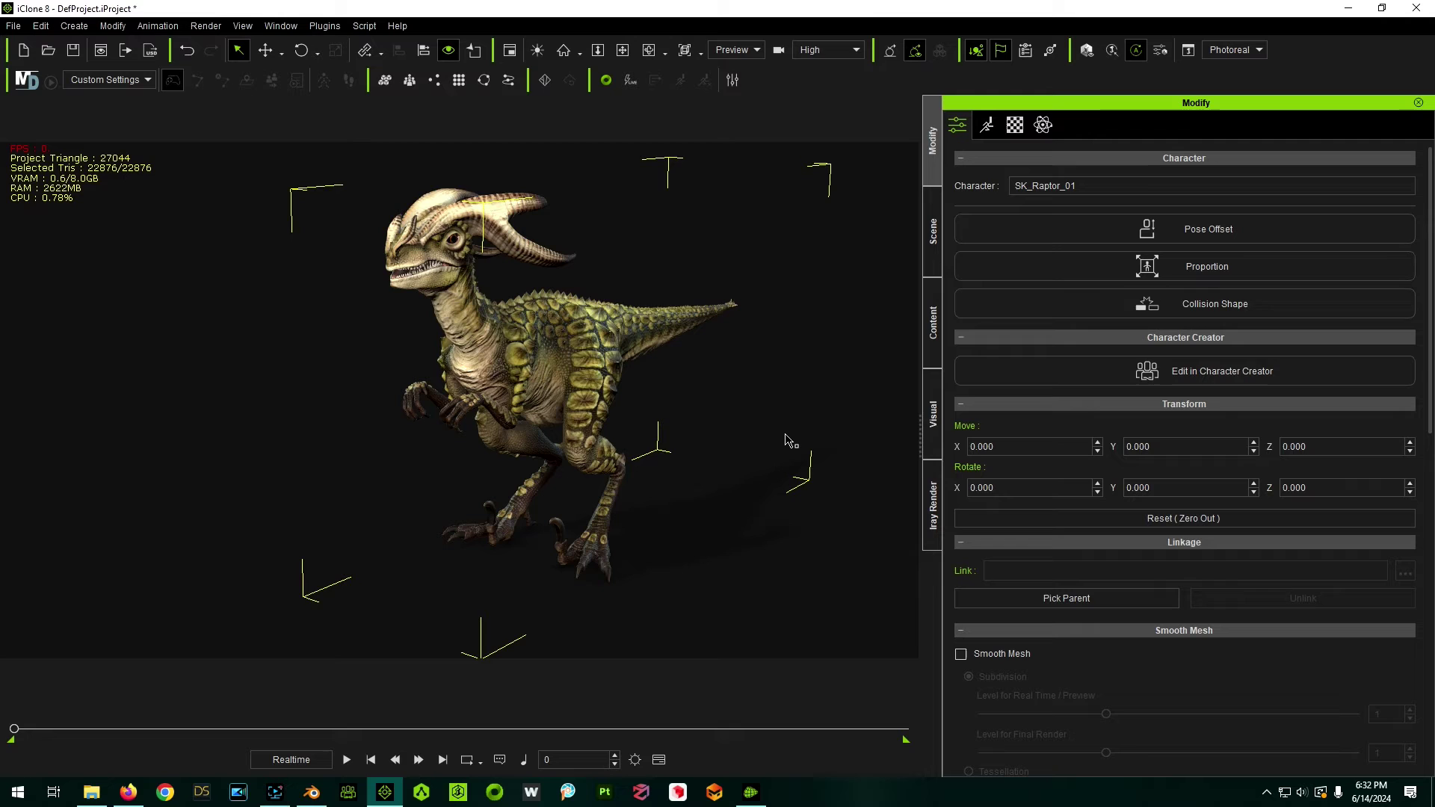
pyautogui.hotkey('alt', 'Tab')
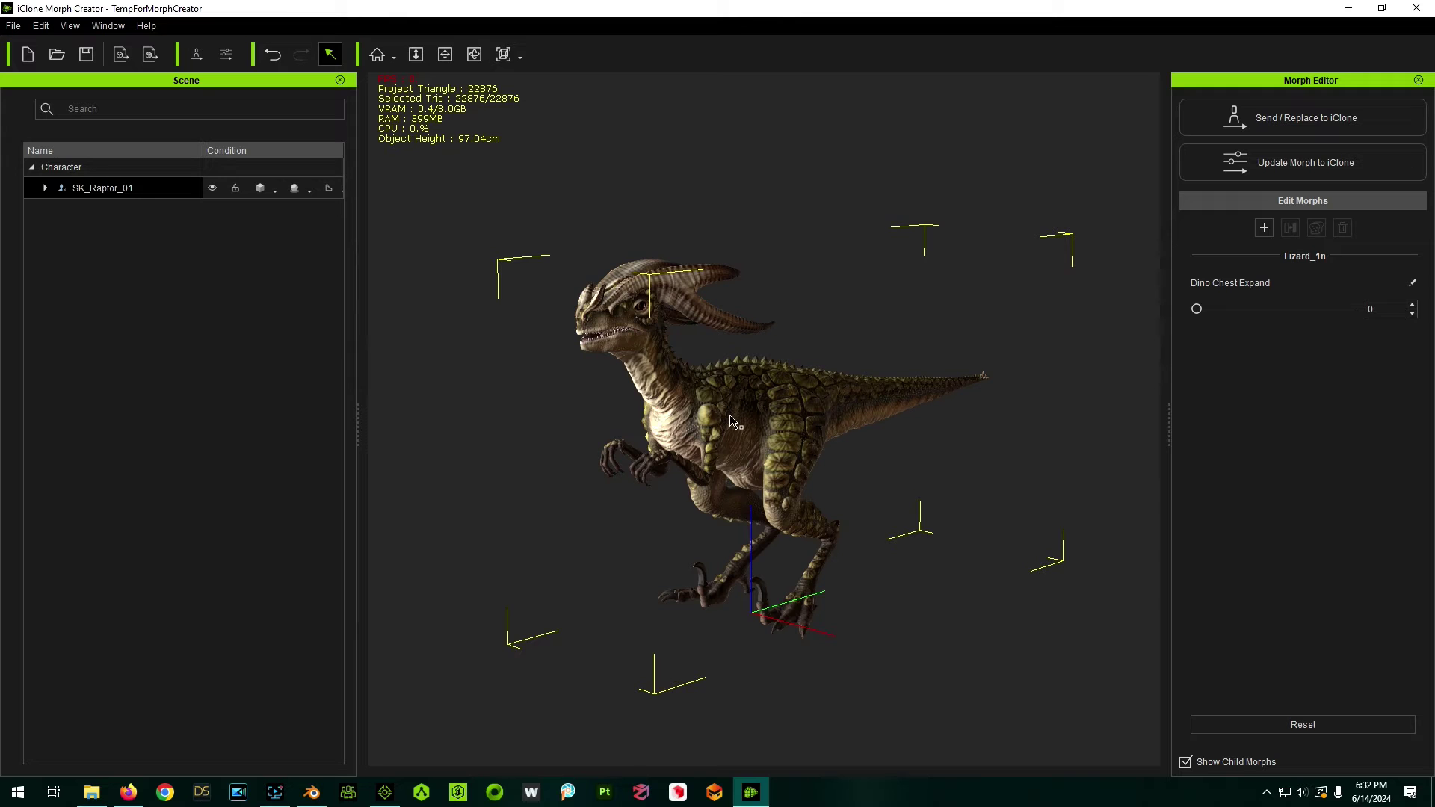
pyautogui.click(752, 794)
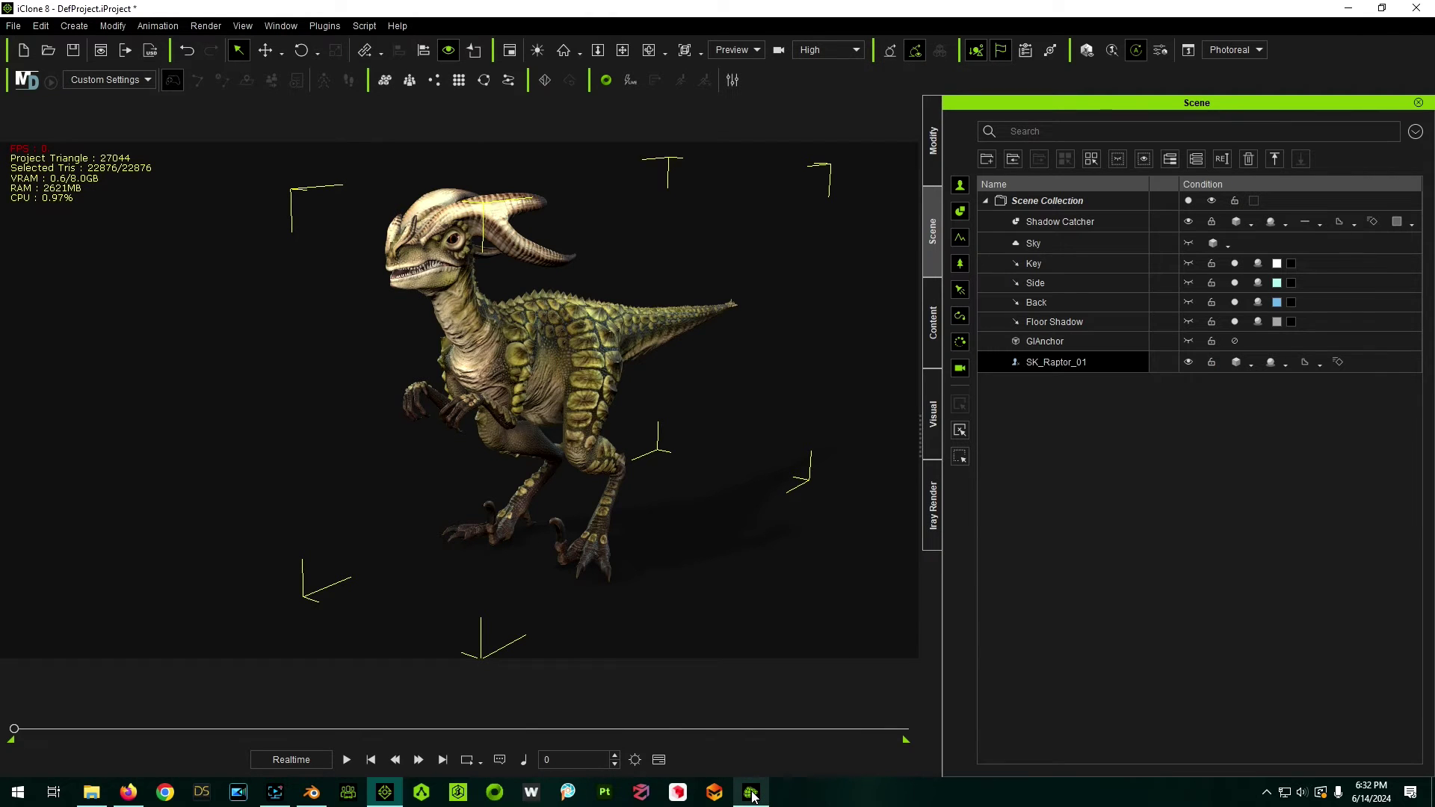
pyautogui.click(752, 794)
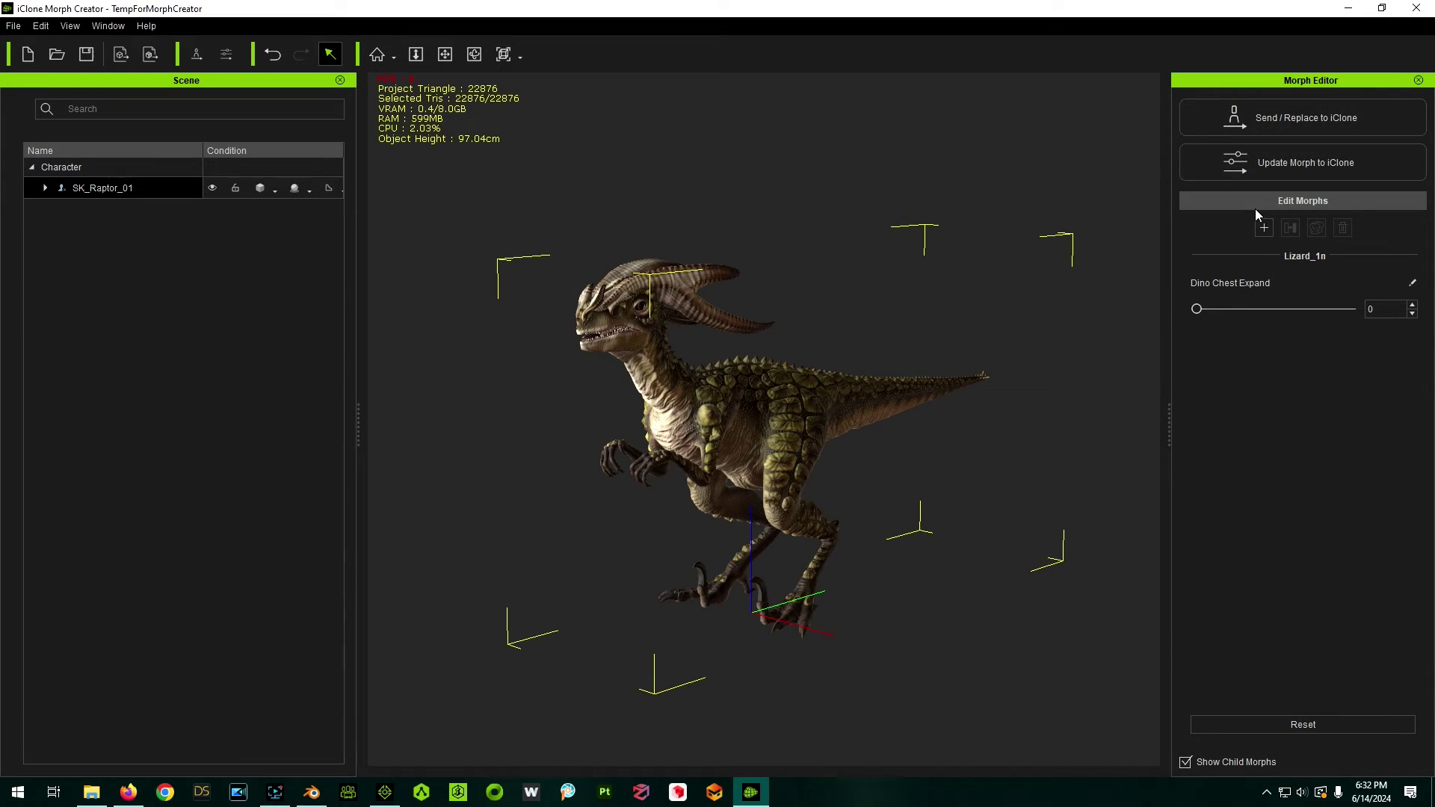
# Step: Send the morphed raptor to iClone as a new character and move it clear of the original raptor
pyautogui.click(1278, 112)
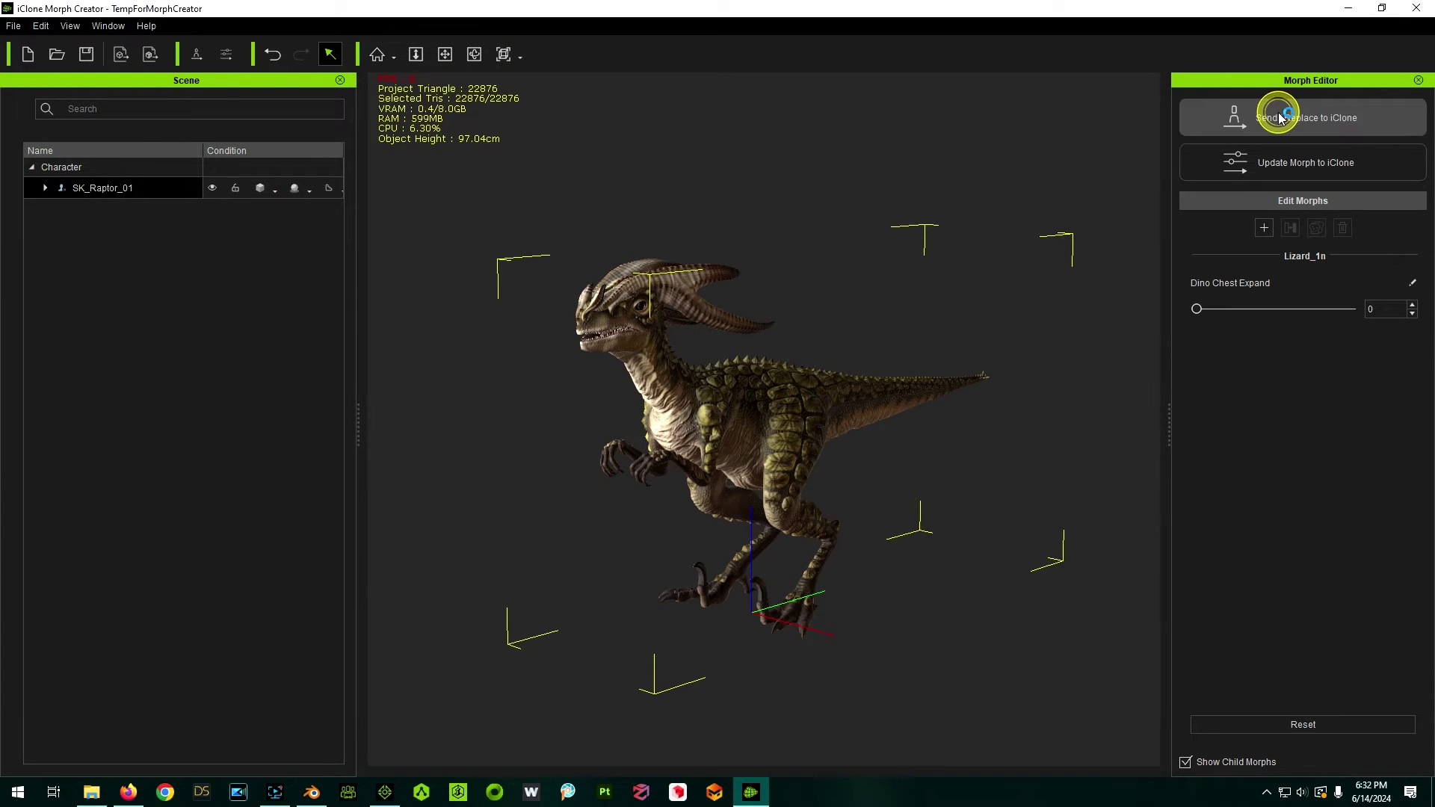
pyautogui.click(1339, 9)
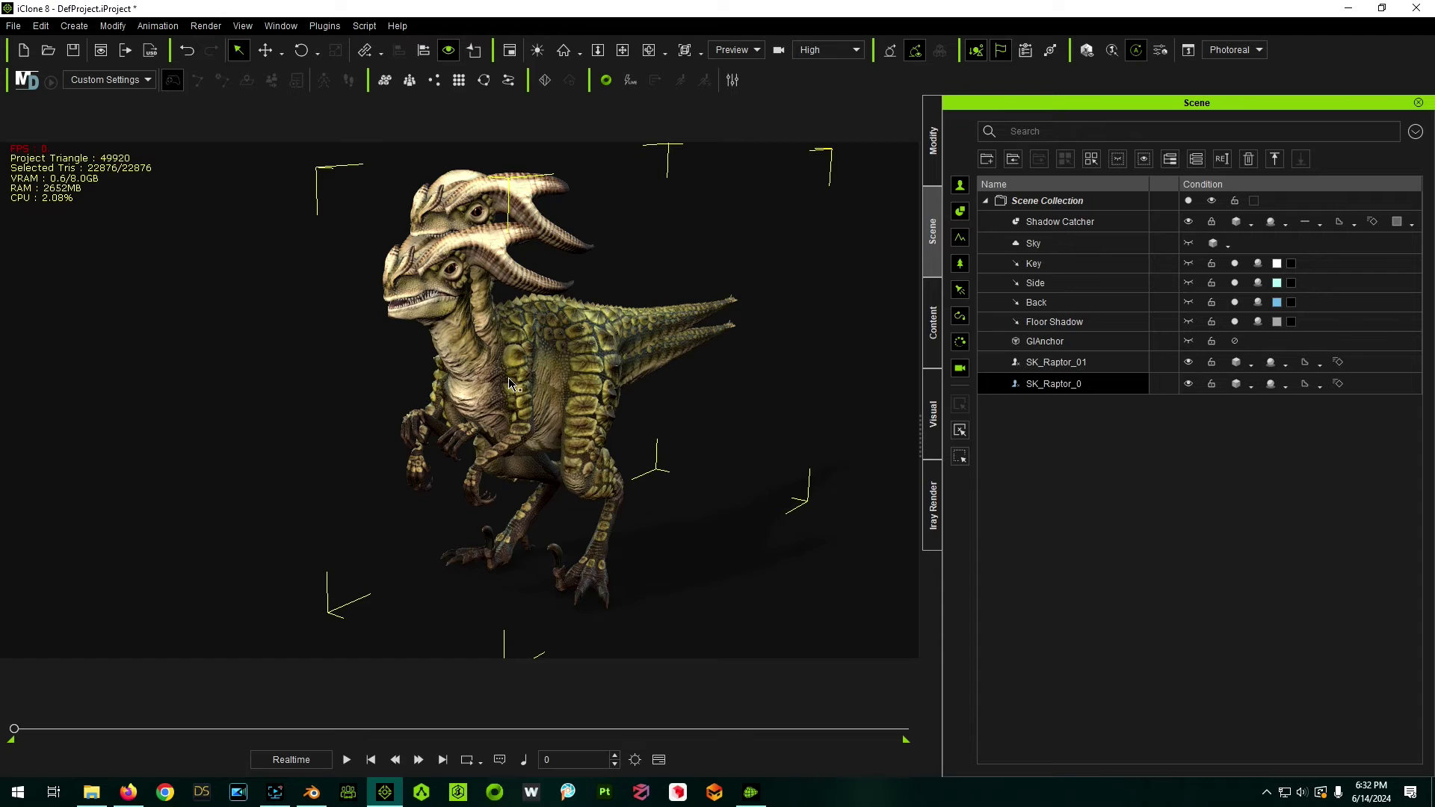
pyautogui.press('w')
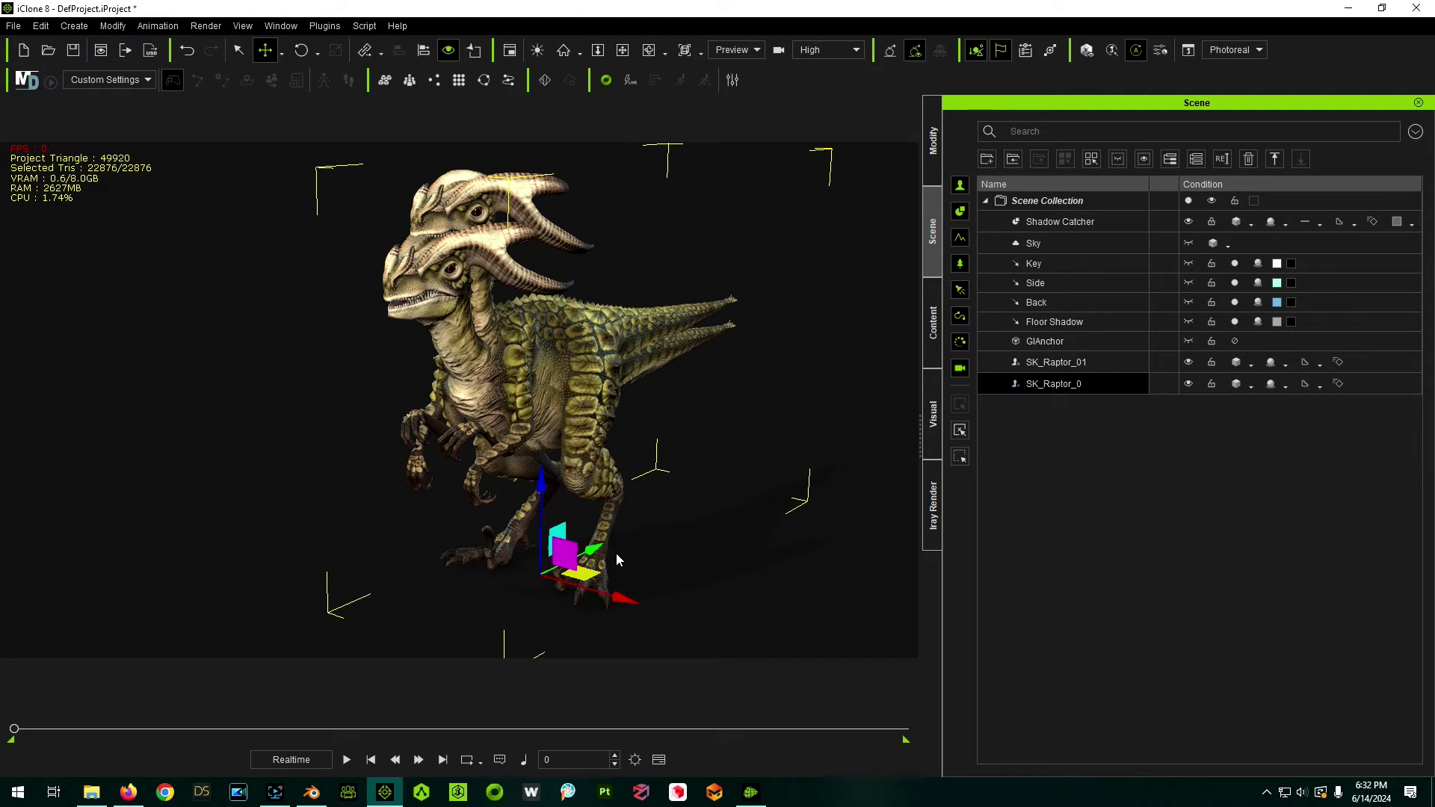
pyautogui.moveTo(589, 575); pyautogui.dragTo(355, 594)
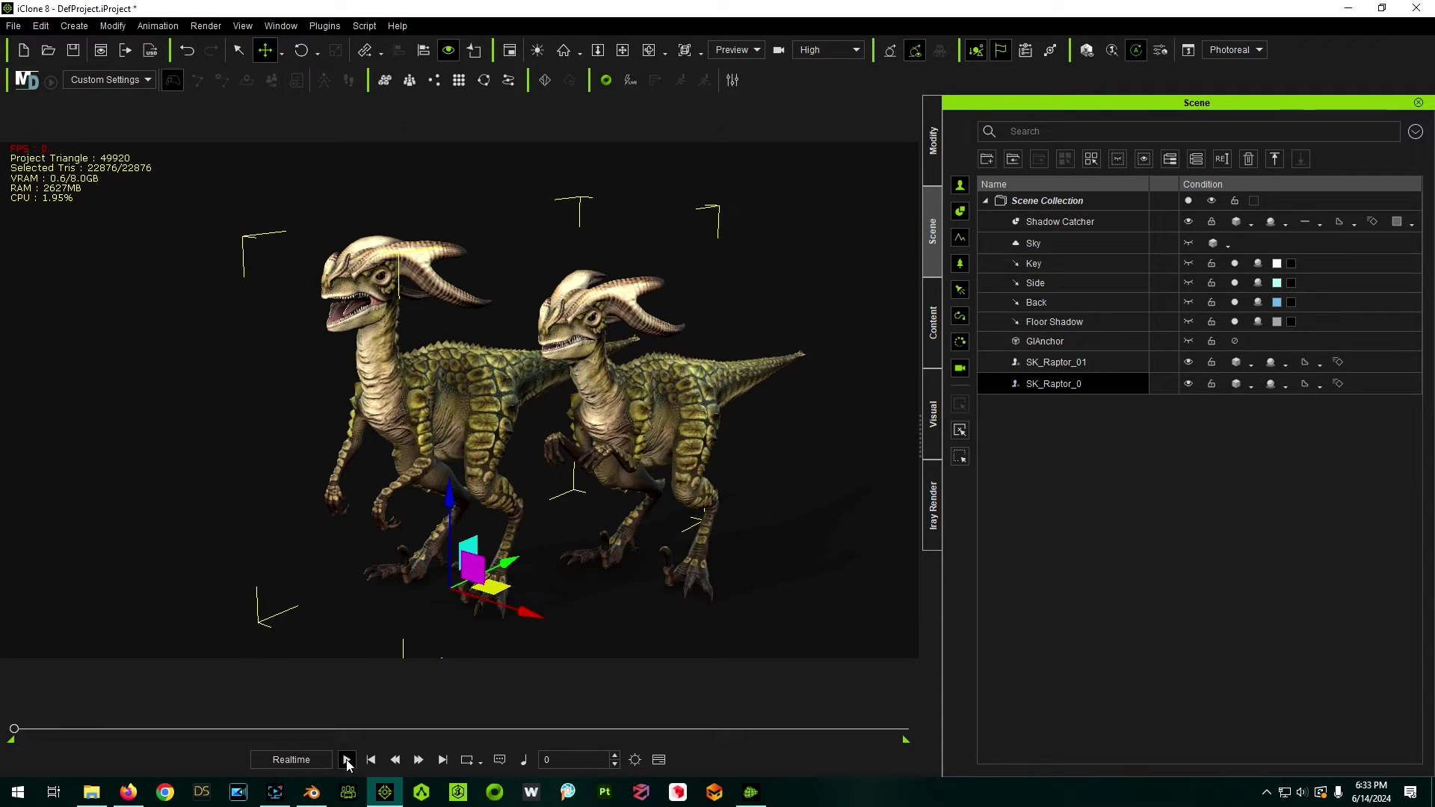
# Step: Play the iClone animation briefly with both raptors side by side and return to the first frame
pyautogui.click(346, 759)
pyautogui.click(347, 759)
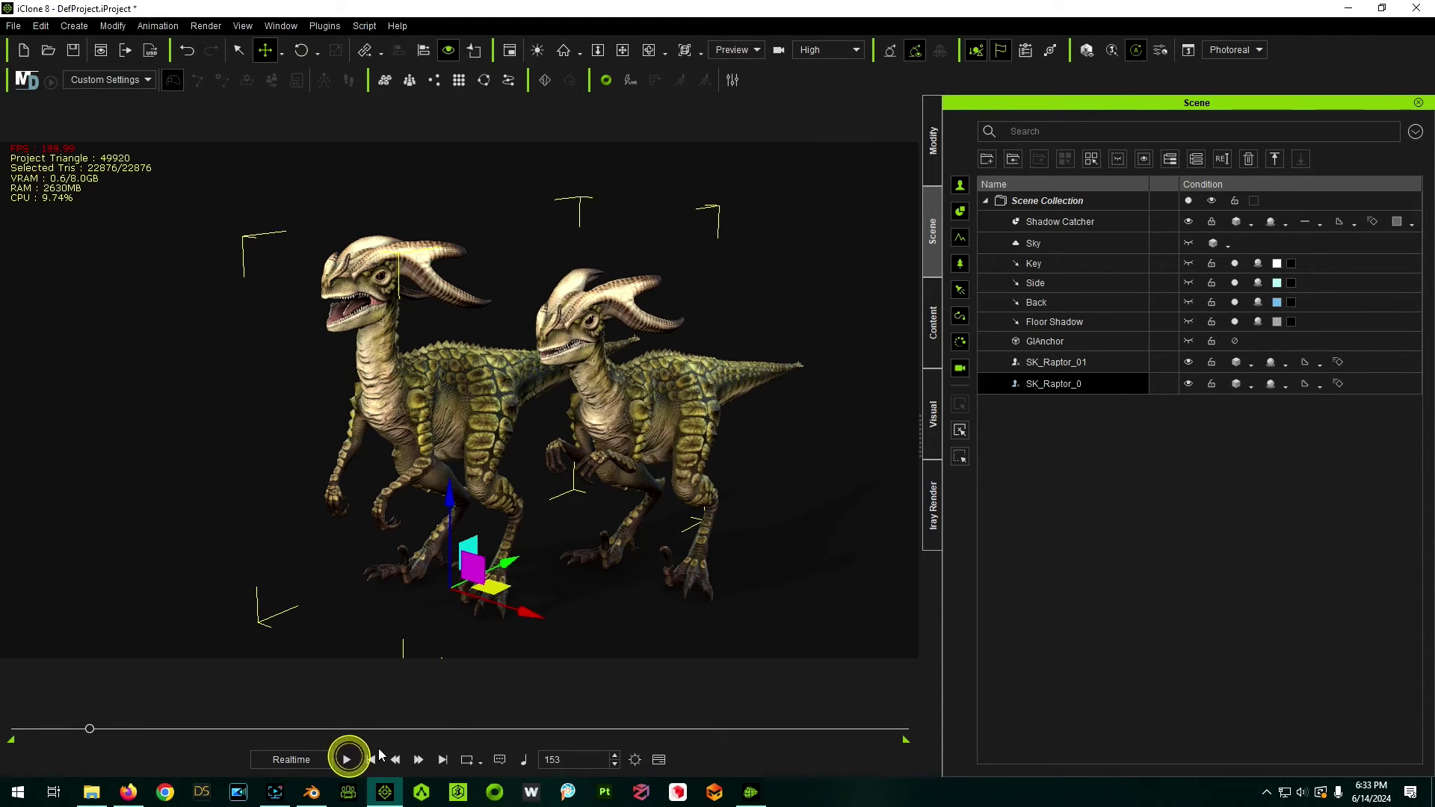
pyautogui.click(370, 759)
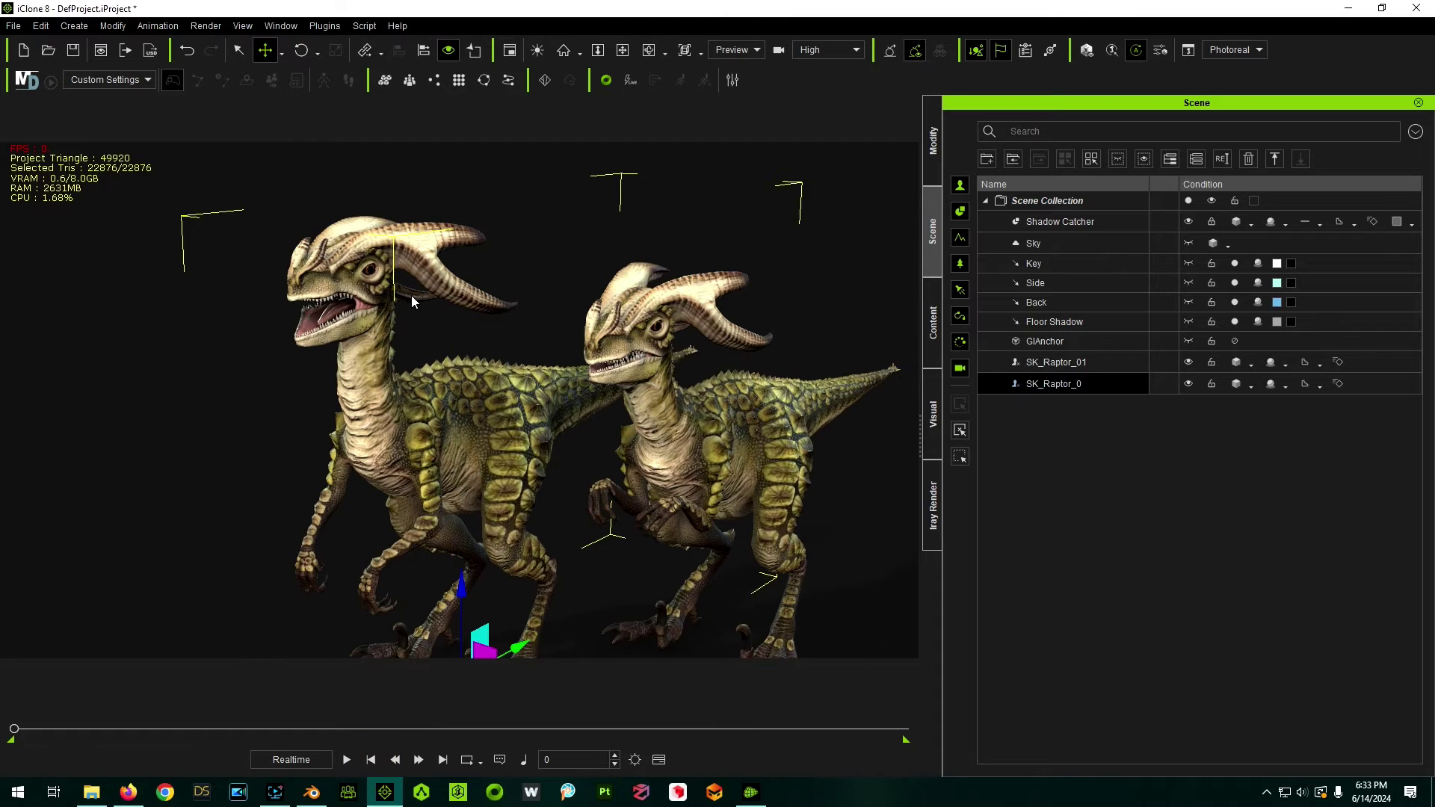
# Step: Test the Dino Chest Expand morph on SK_Raptor_0 in the Morph Animator, undoing the change after the preview
pyautogui.moveTo(411, 301); pyautogui.dragTo(403, 366, button='right')
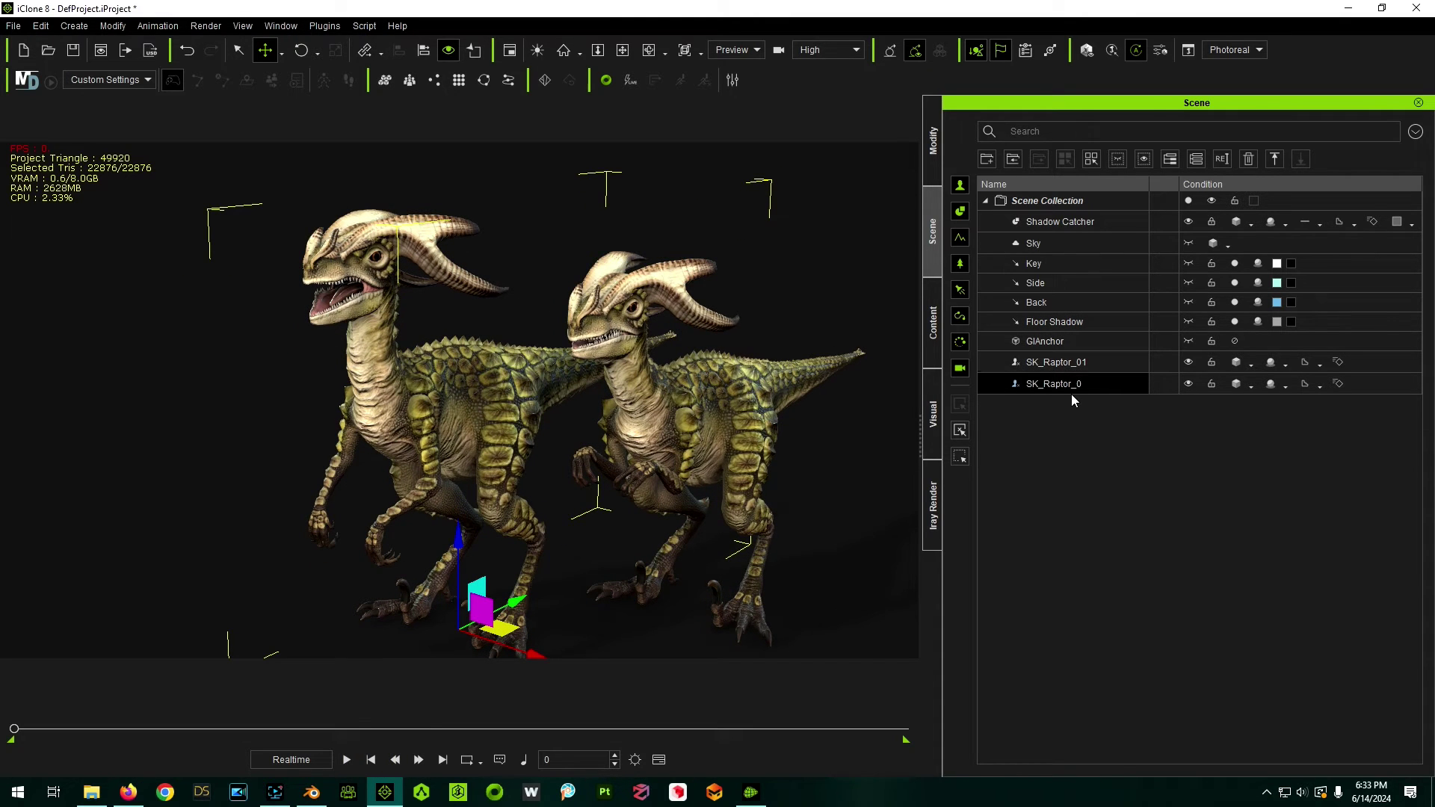
pyautogui.scroll(-2, 495, 362)
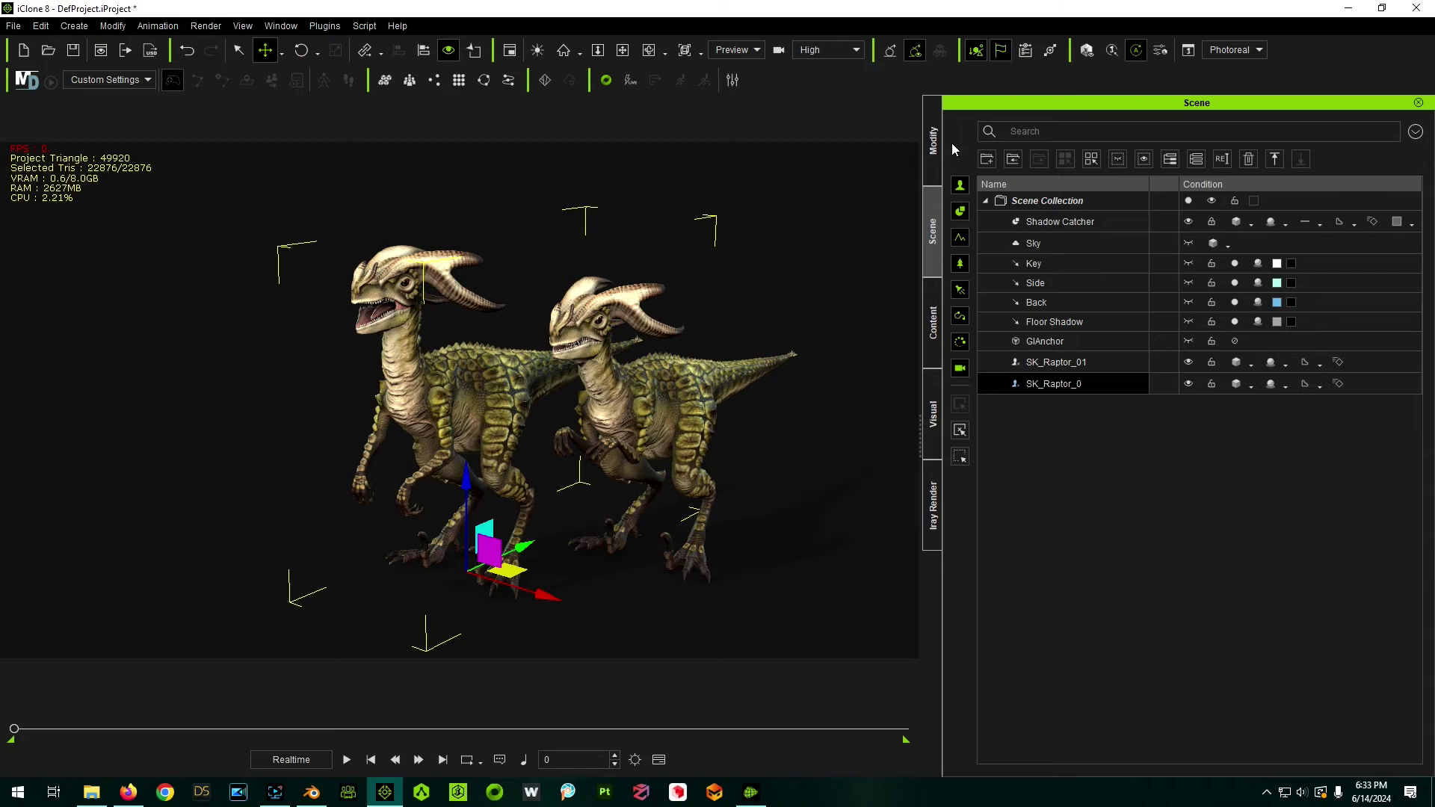
pyautogui.click(934, 142)
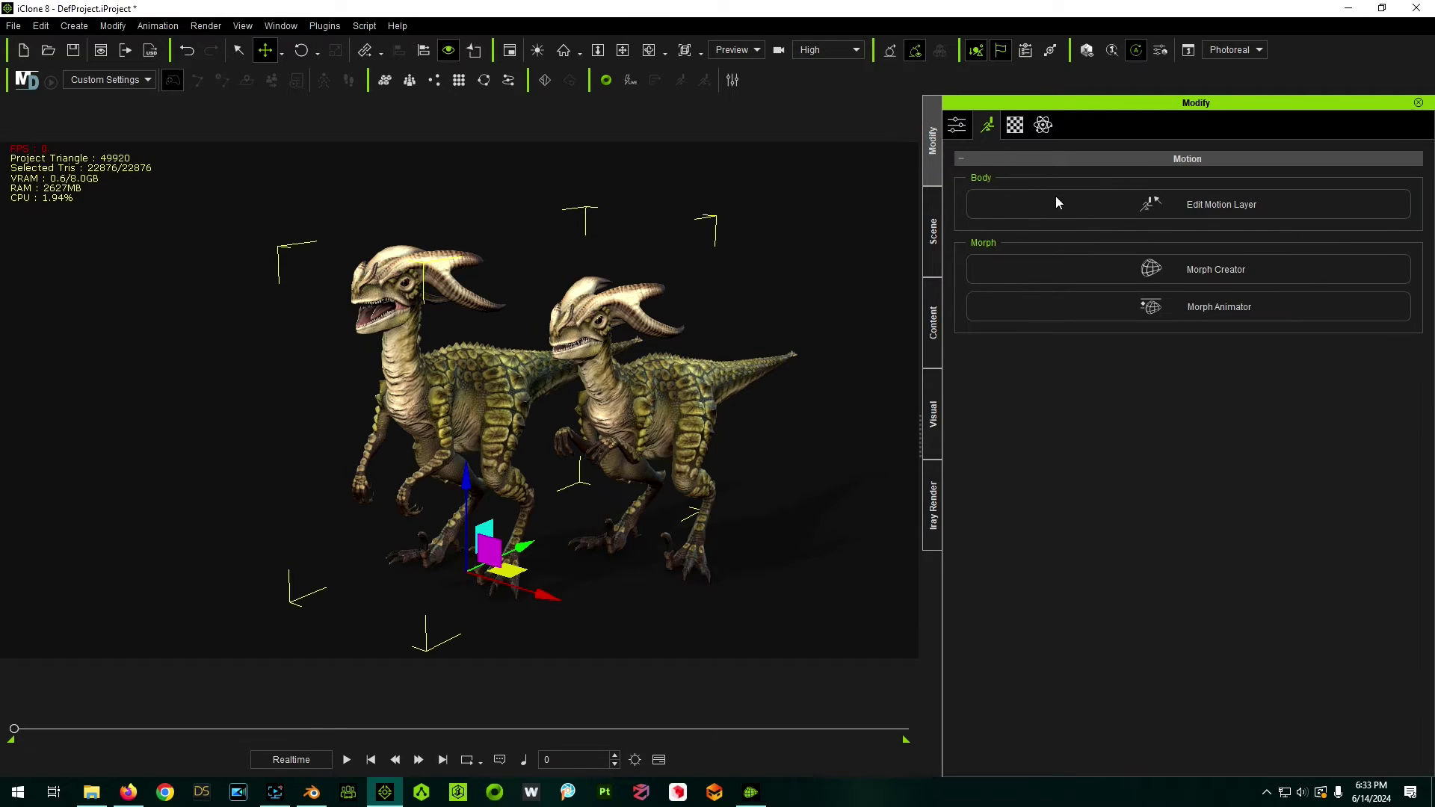
pyautogui.click(1145, 316)
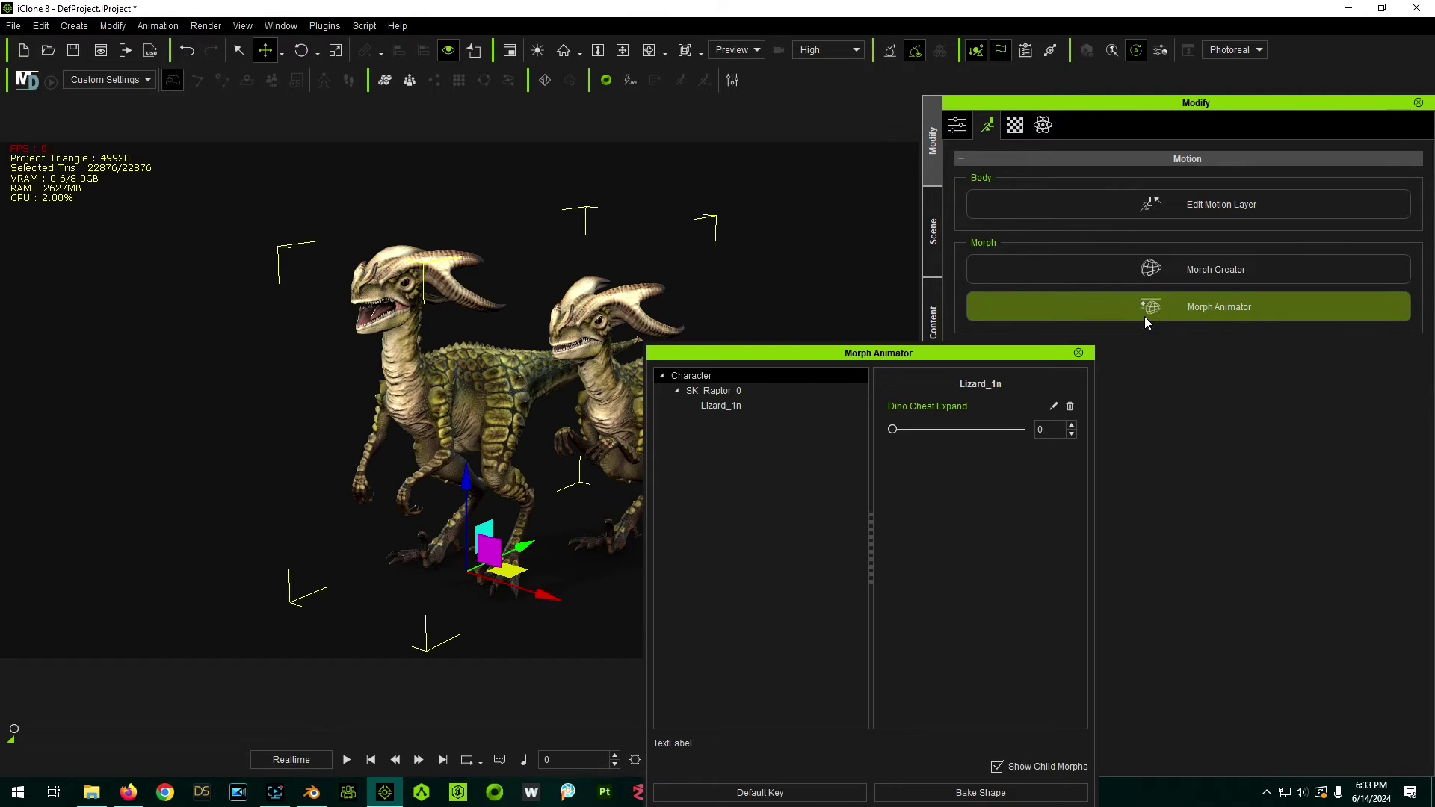
pyautogui.moveTo(893, 429); pyautogui.dragTo(990, 430)
pyautogui.hotkey('ctrl', 'z')
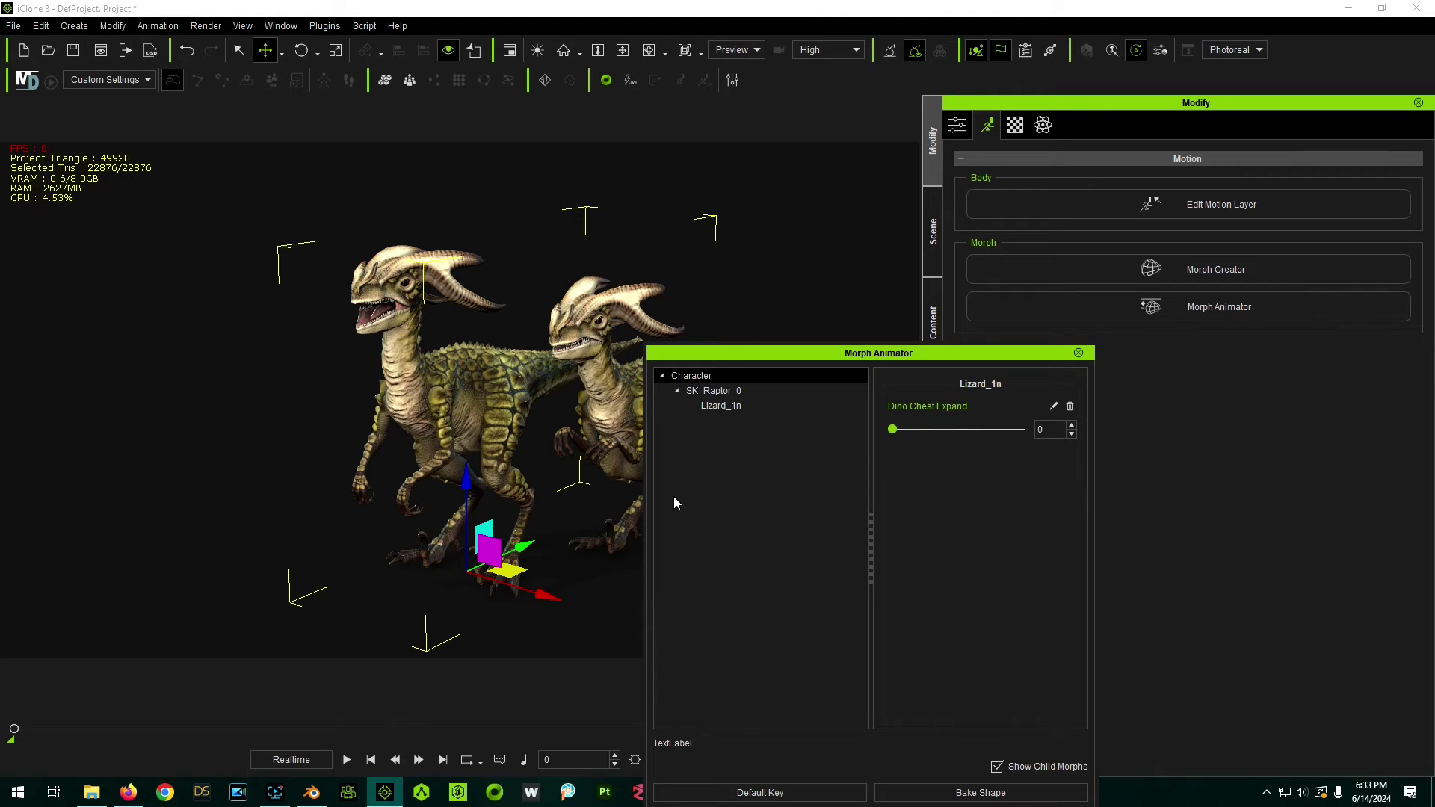
pyautogui.scroll(5, 390, 412)
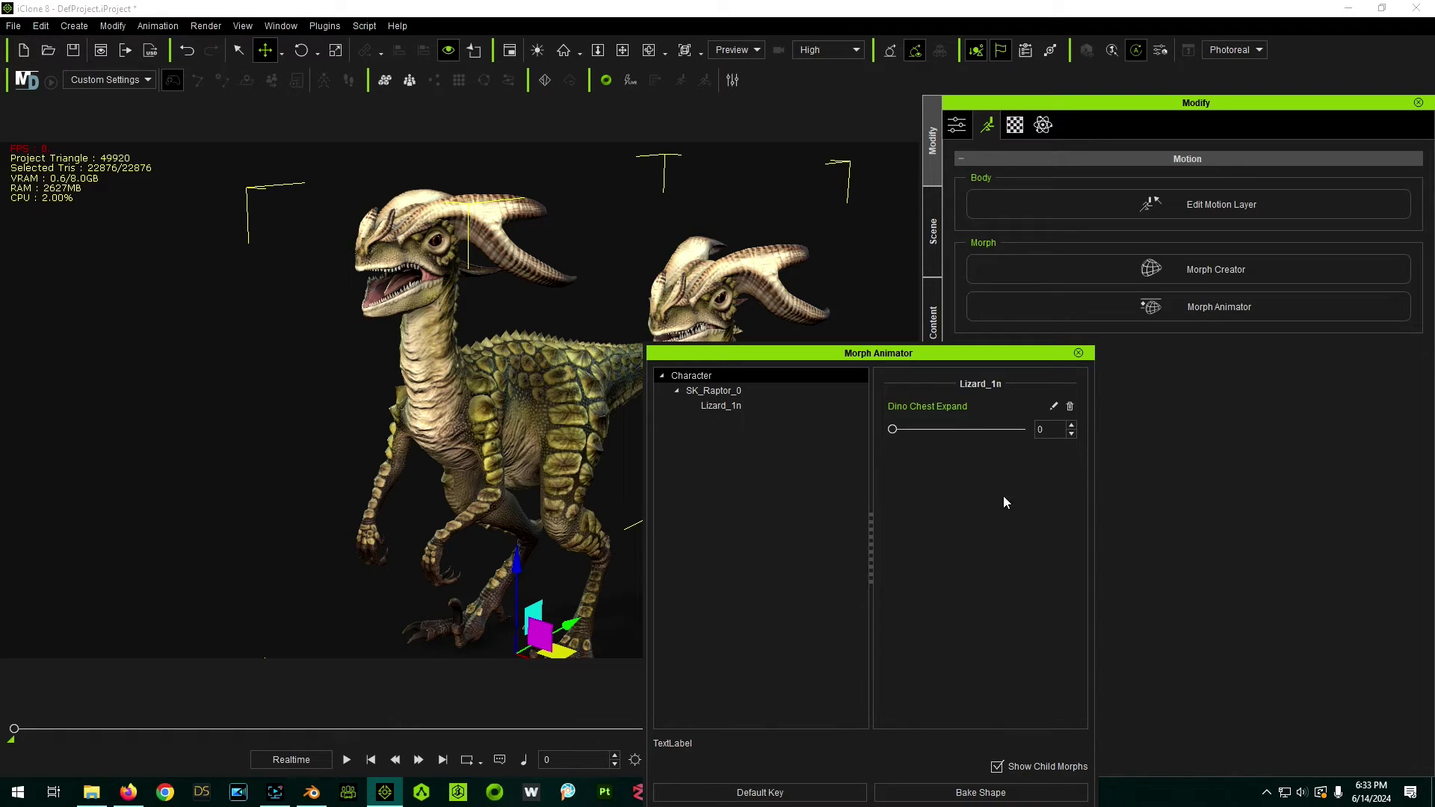
pyautogui.doubleClick(1054, 353)
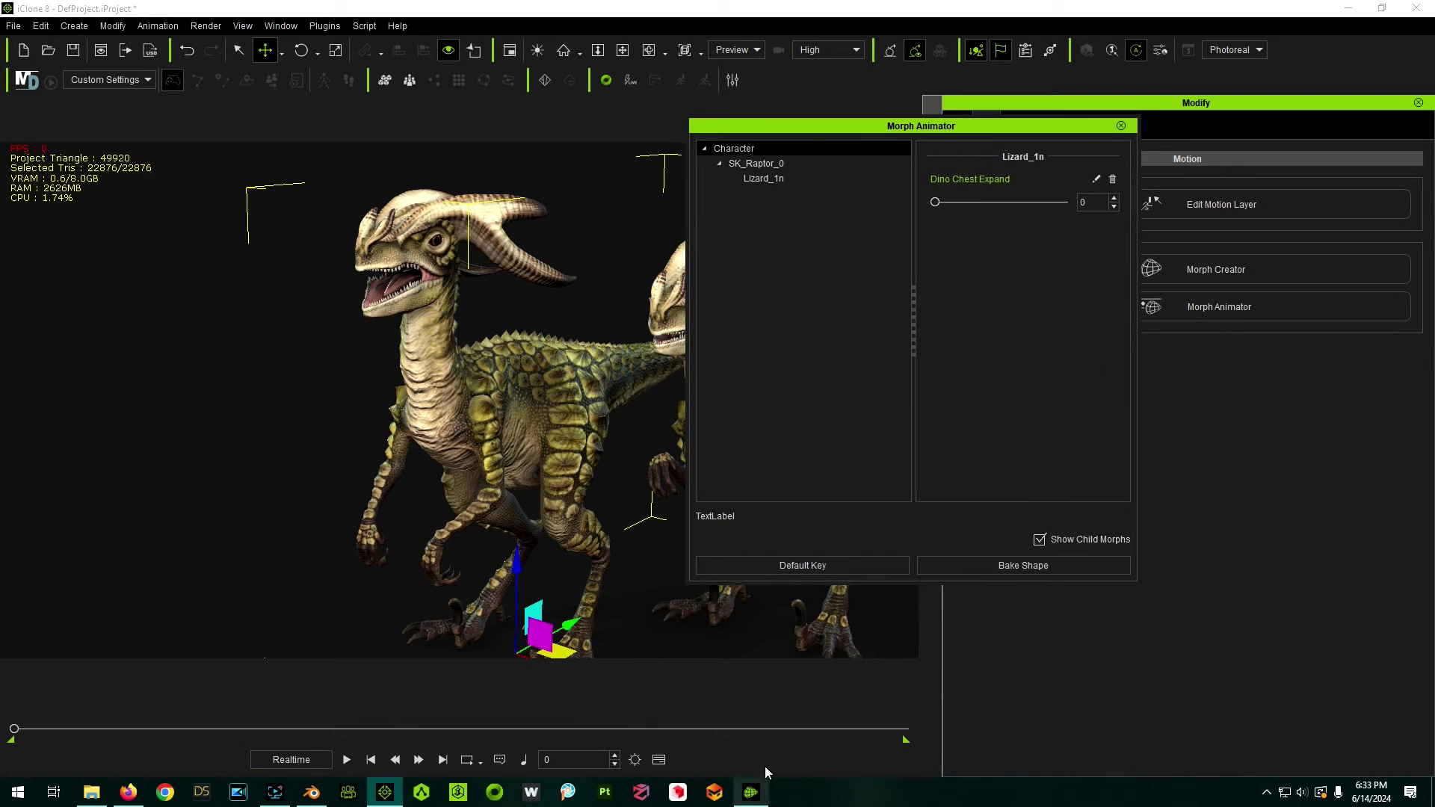
# Step: Delete the original SK_Raptor_01 from the iClone scene, select the remaining SK_Raptor_0, and switch back to Morph Creator
pyautogui.click(751, 791)
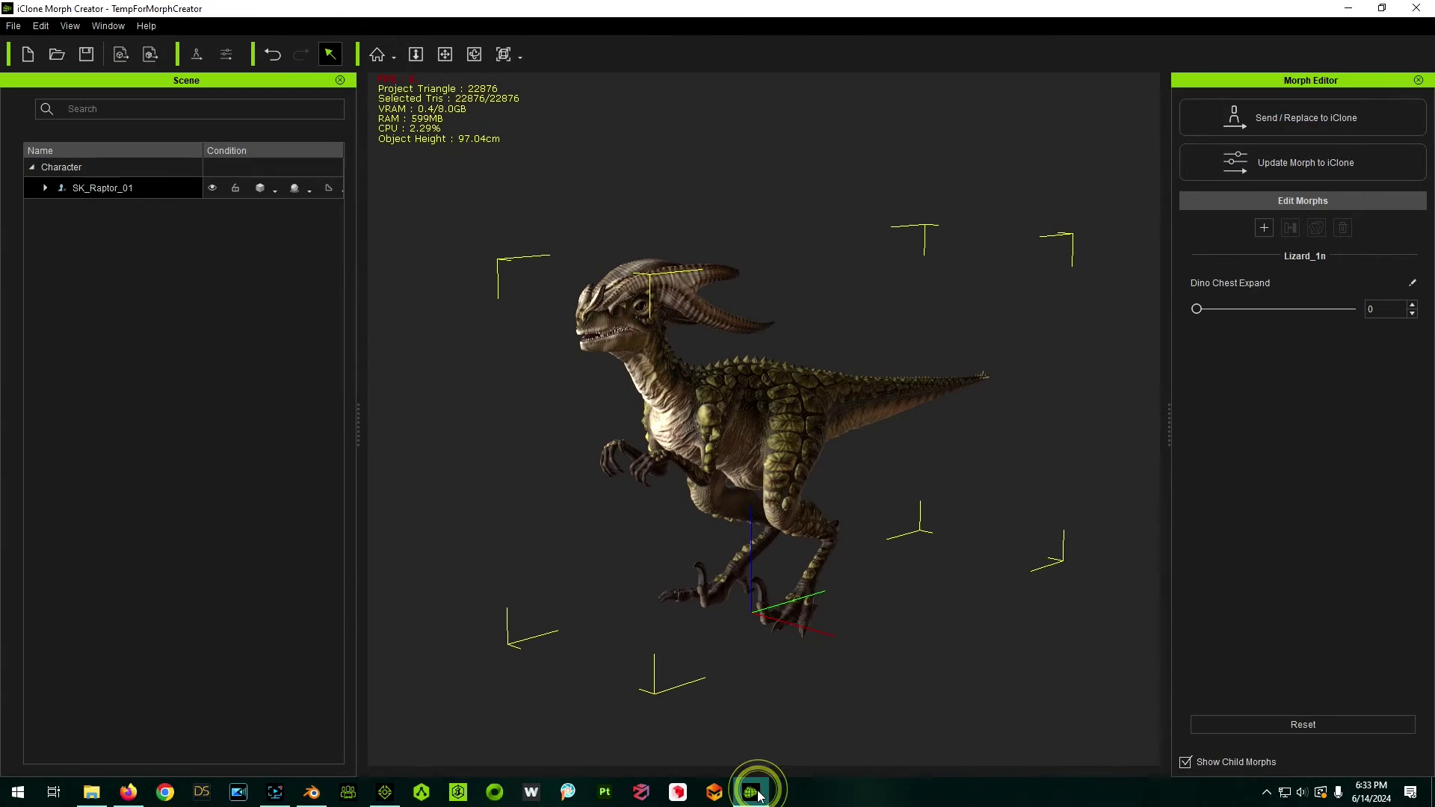
pyautogui.click(1275, 125)
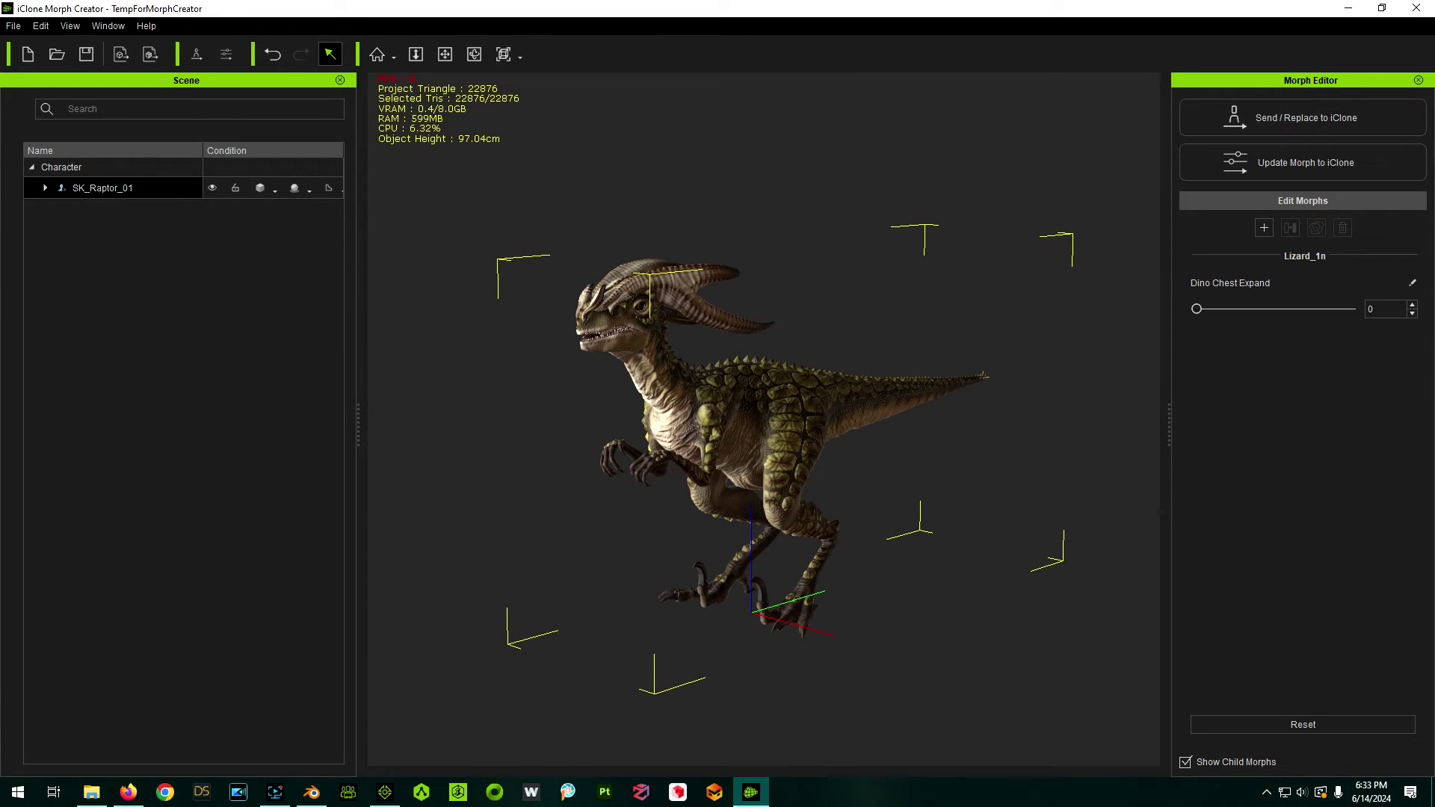
pyautogui.click(1348, 9)
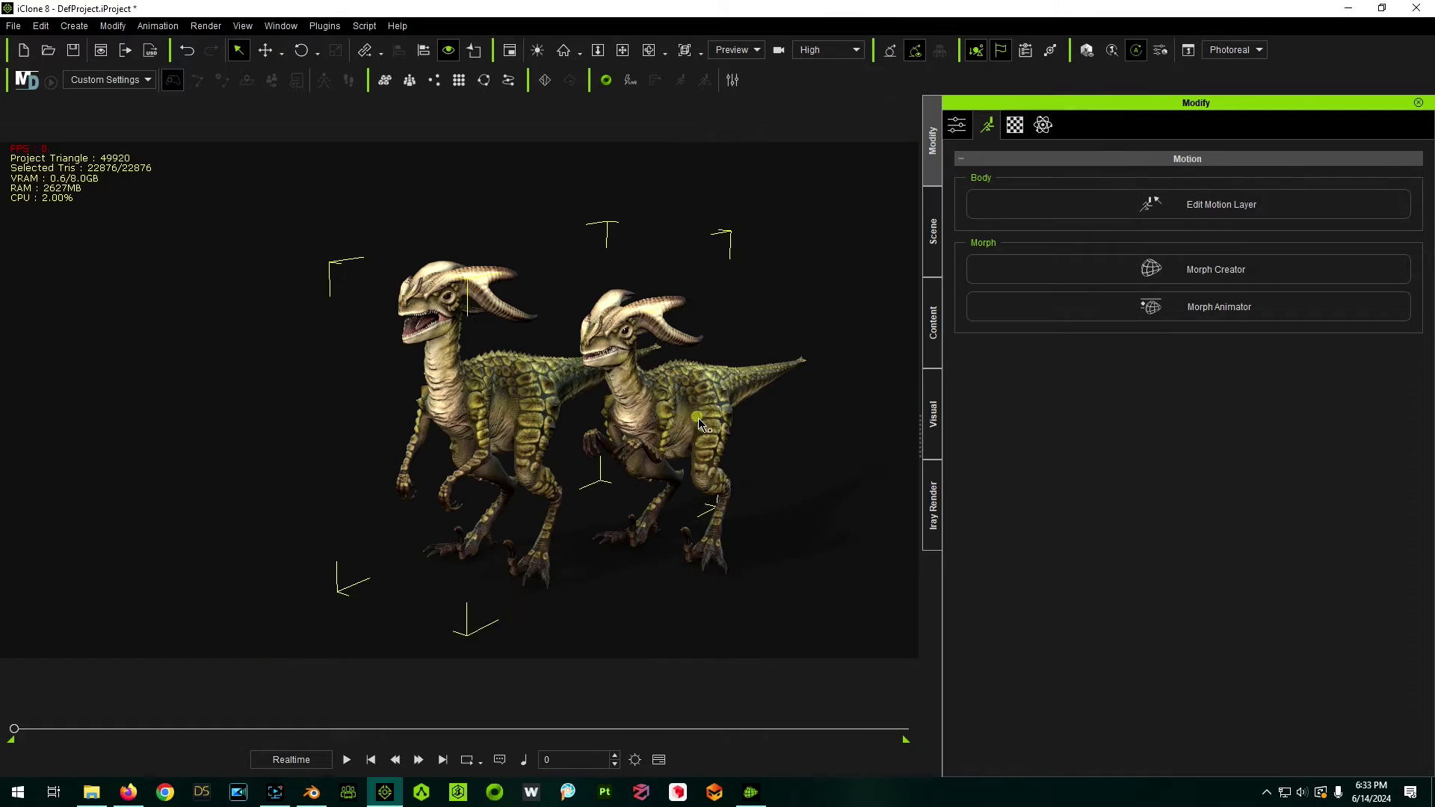
pyautogui.press('Delete')
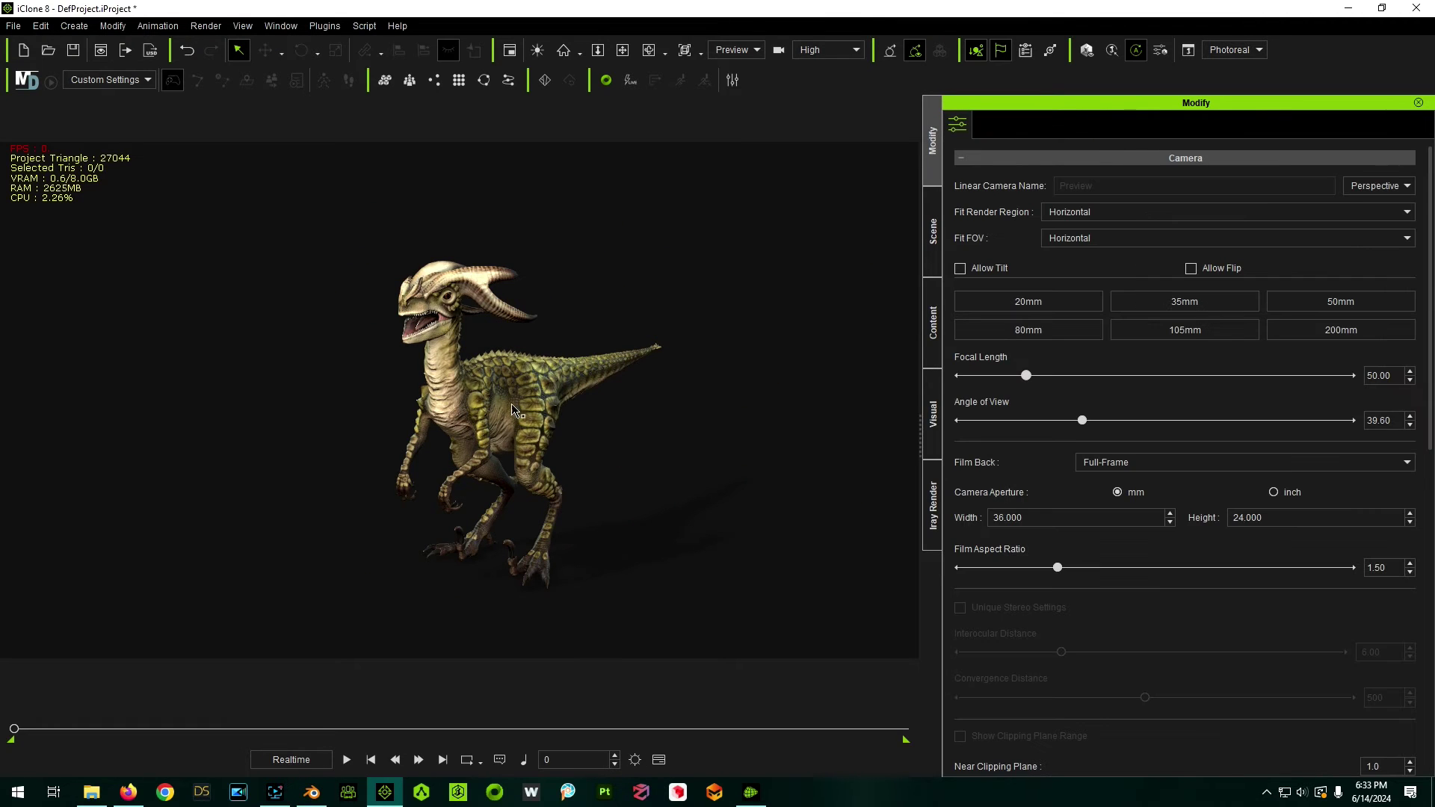
pyautogui.click(512, 409)
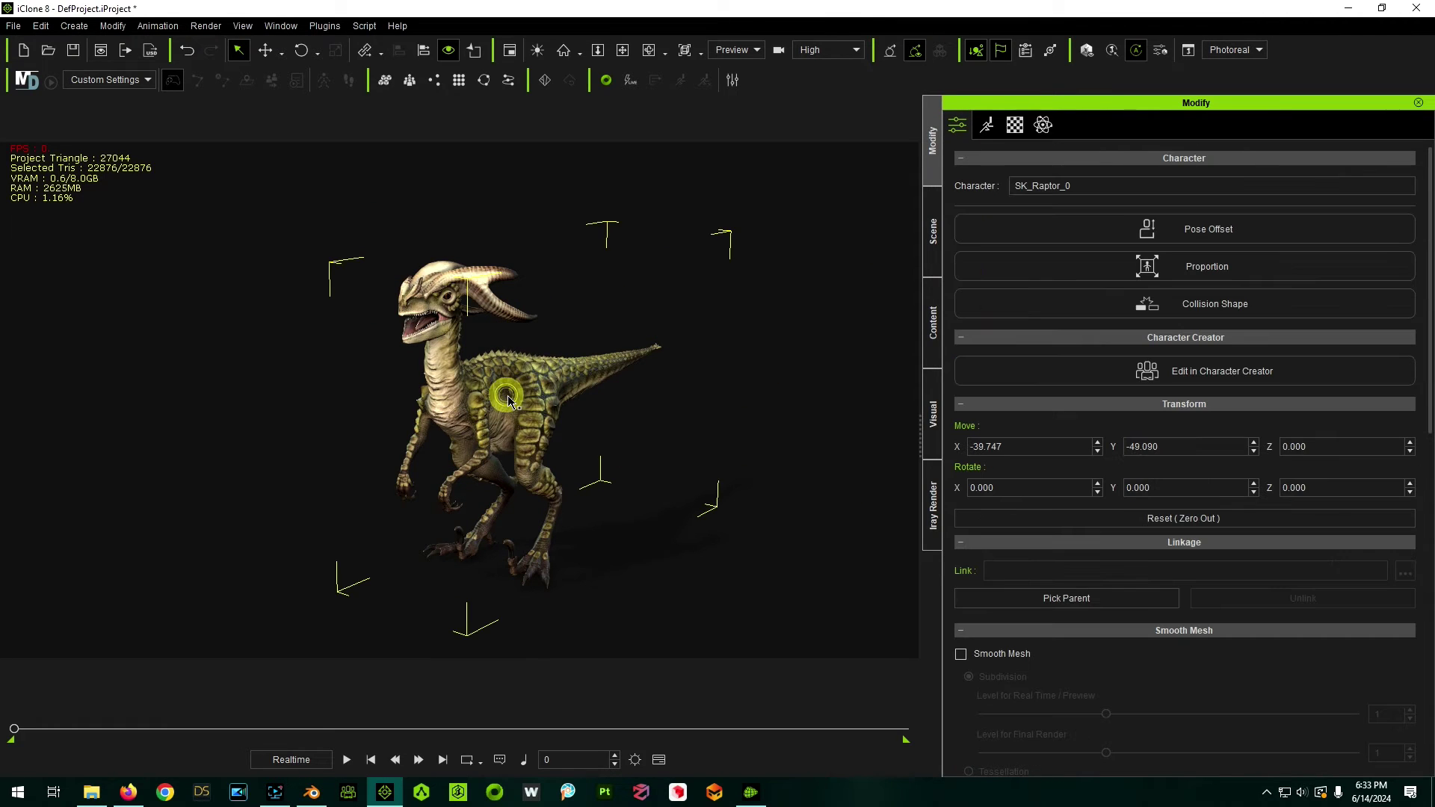
pyautogui.click(754, 796)
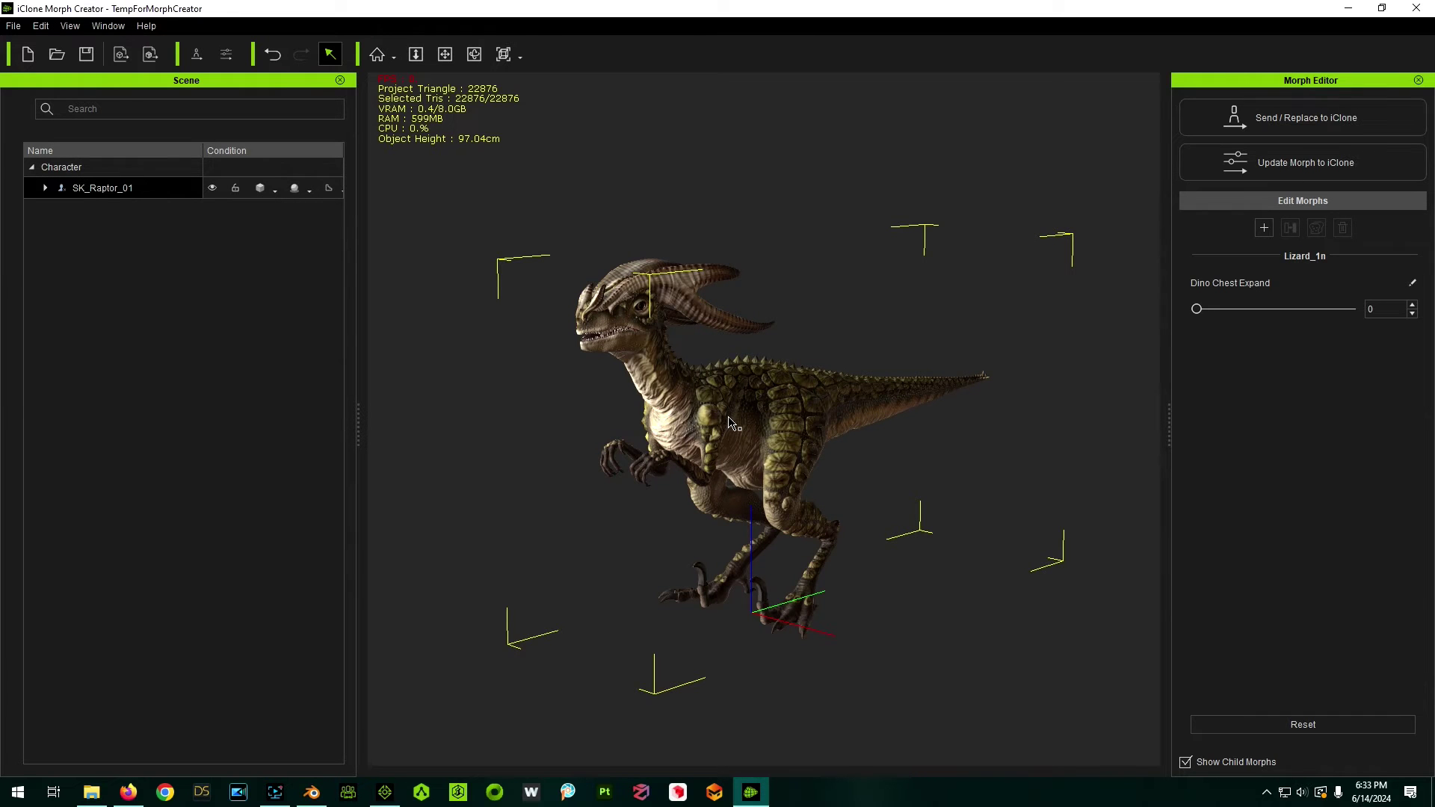
# Step: Switch to Blender and put the Dino for Blender mesh into Sculpt Mode, viewed from its side
pyautogui.click(311, 793)
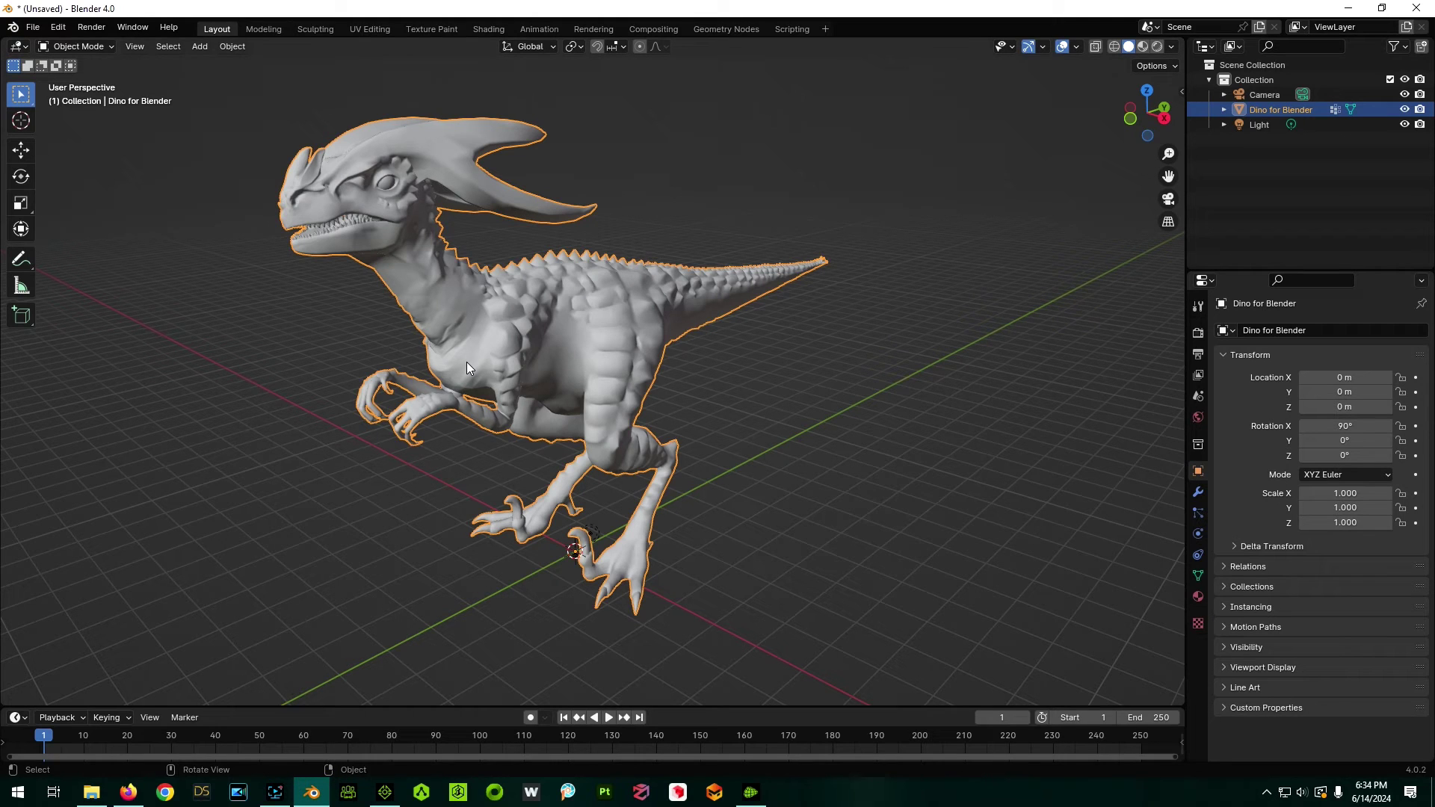
pyautogui.press('Tab')
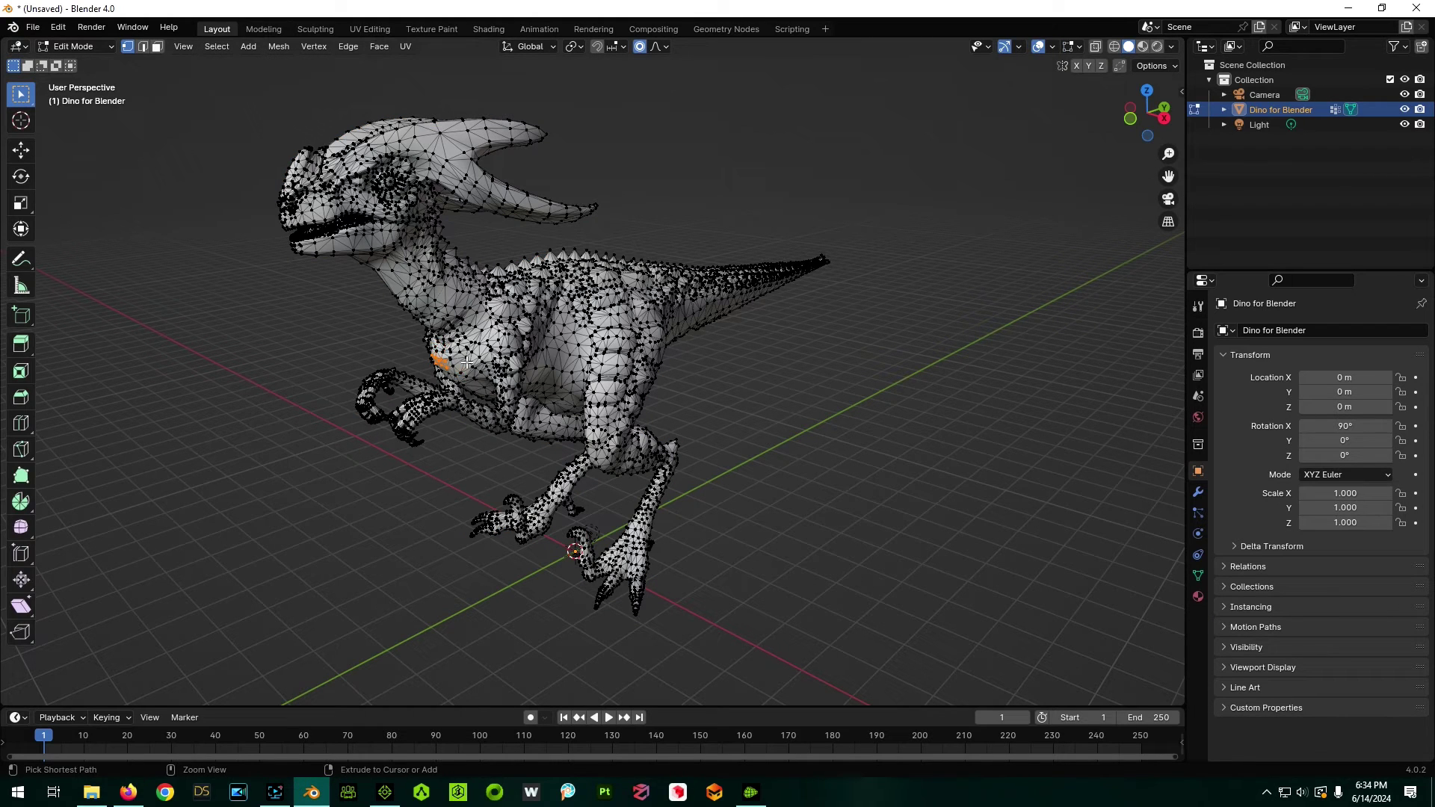
pyautogui.press('Tab')
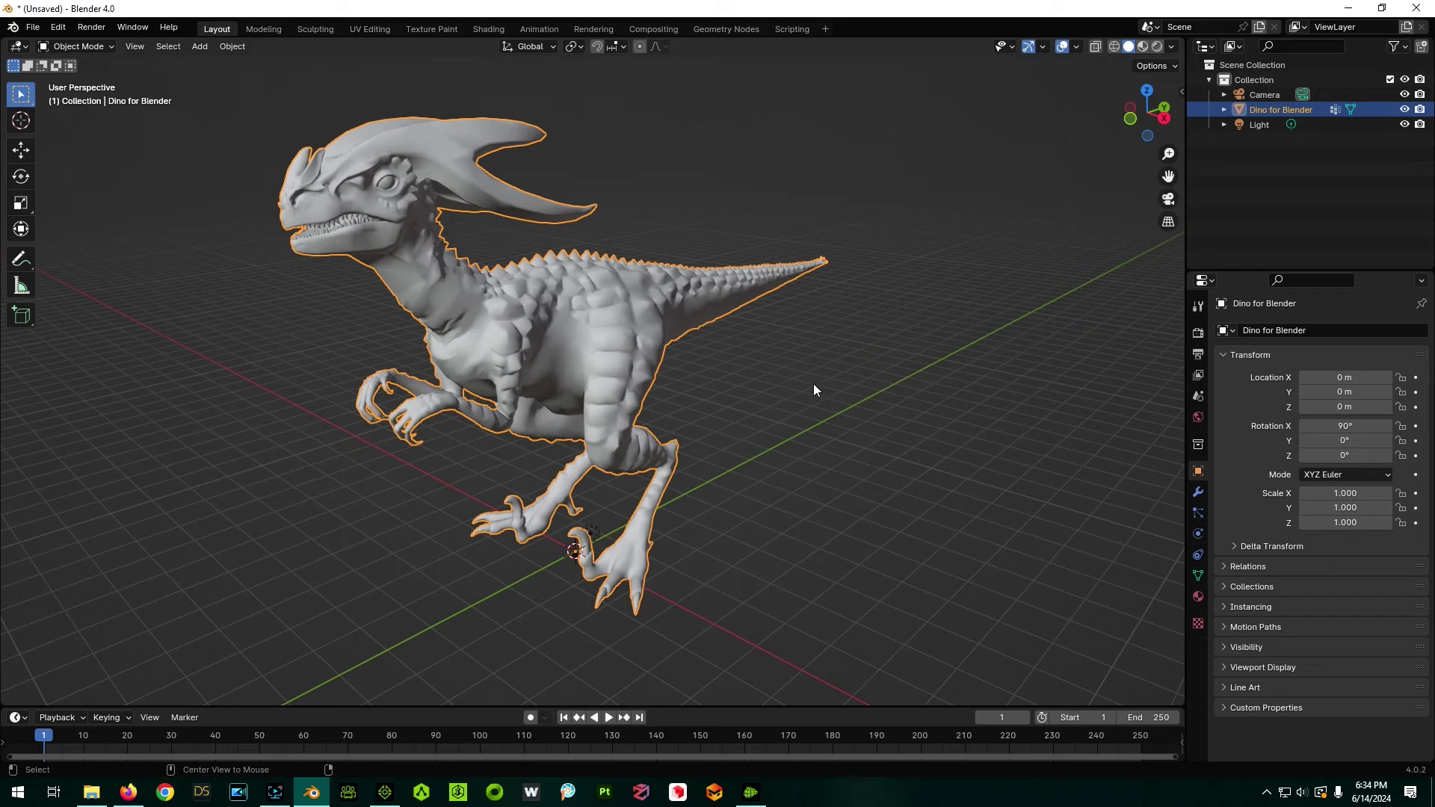
pyautogui.moveTo(801, 397); pyautogui.dragTo(737, 386, button='middle')
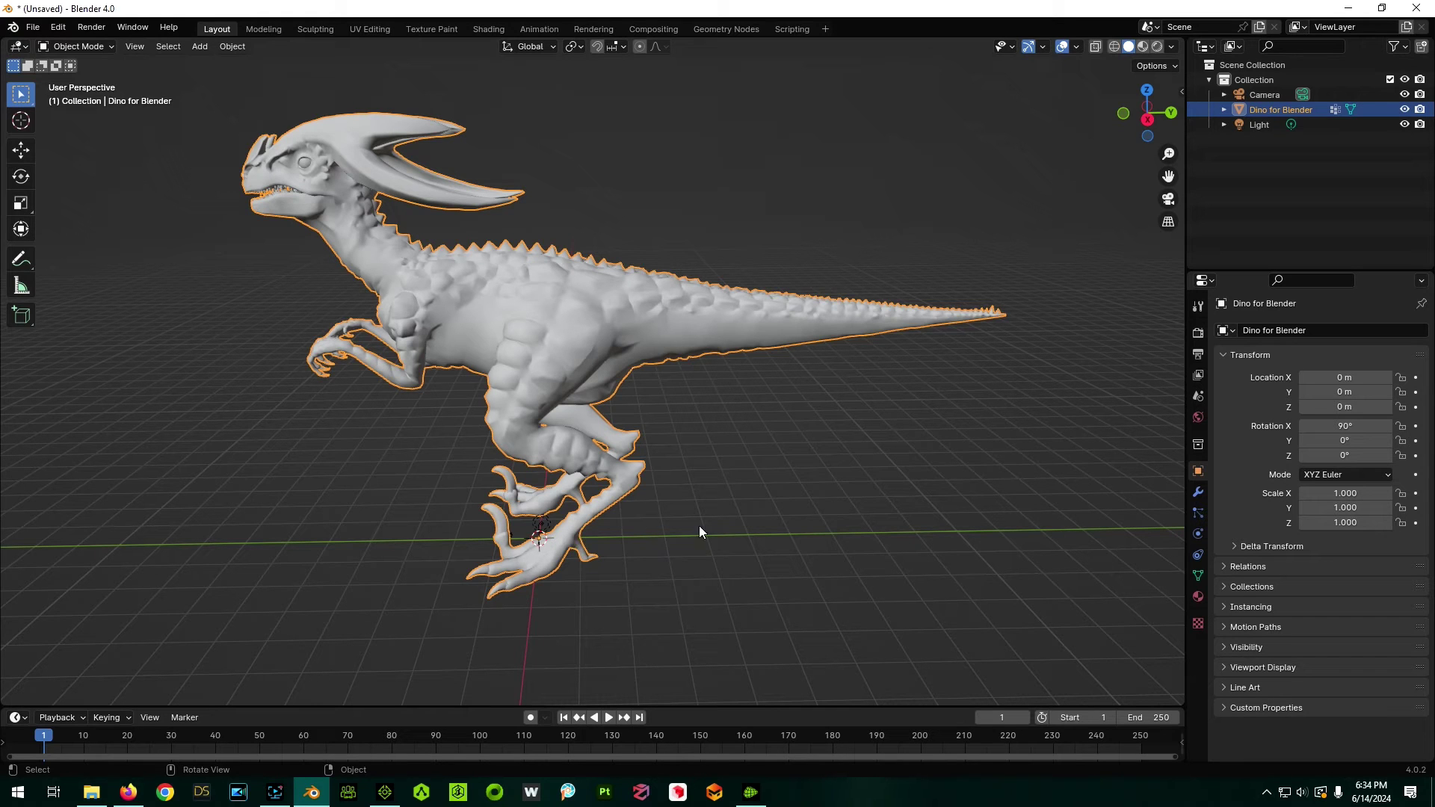
pyautogui.moveTo(773, 483); pyautogui.dragTo(709, 447, button='middle')
pyautogui.click(79, 46)
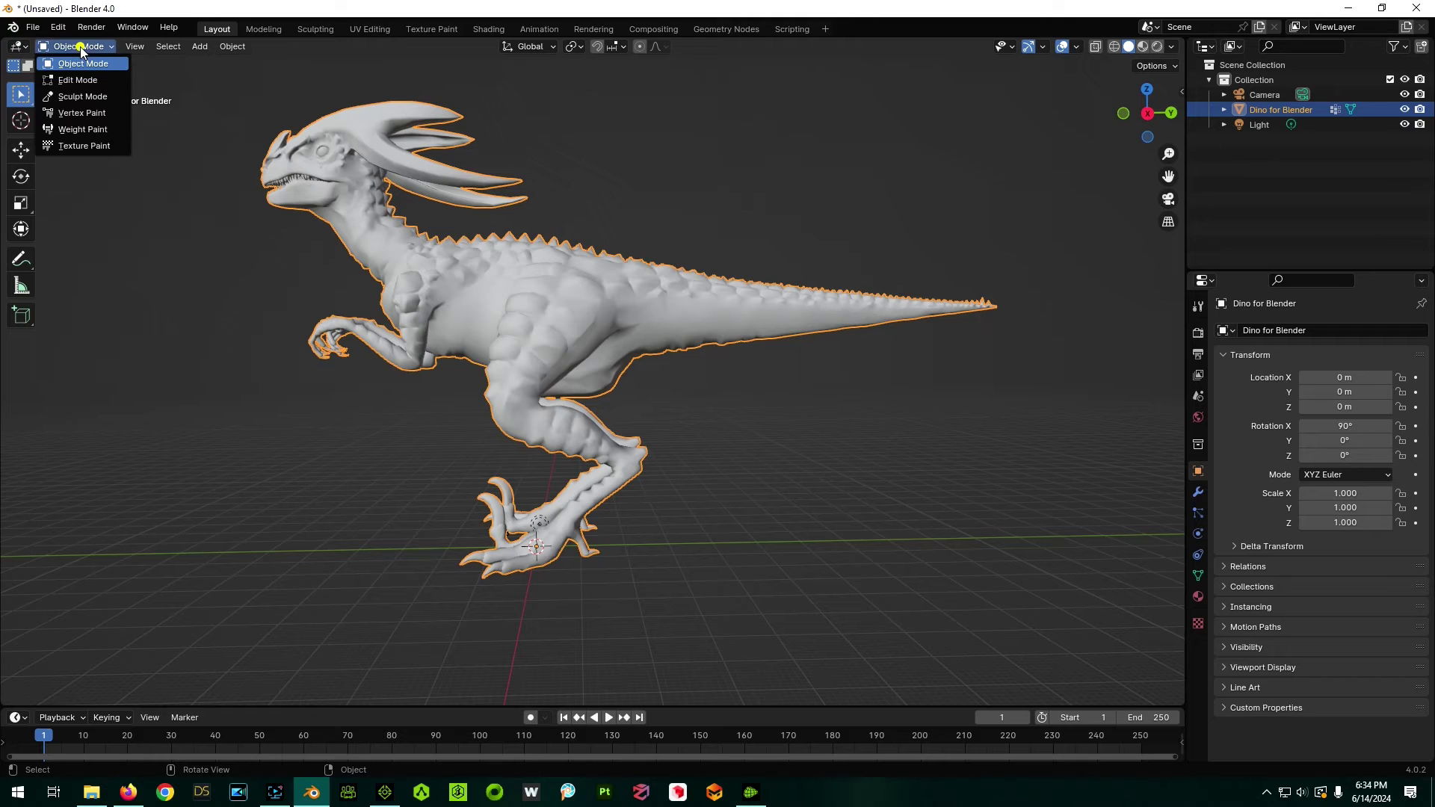
pyautogui.click(74, 96)
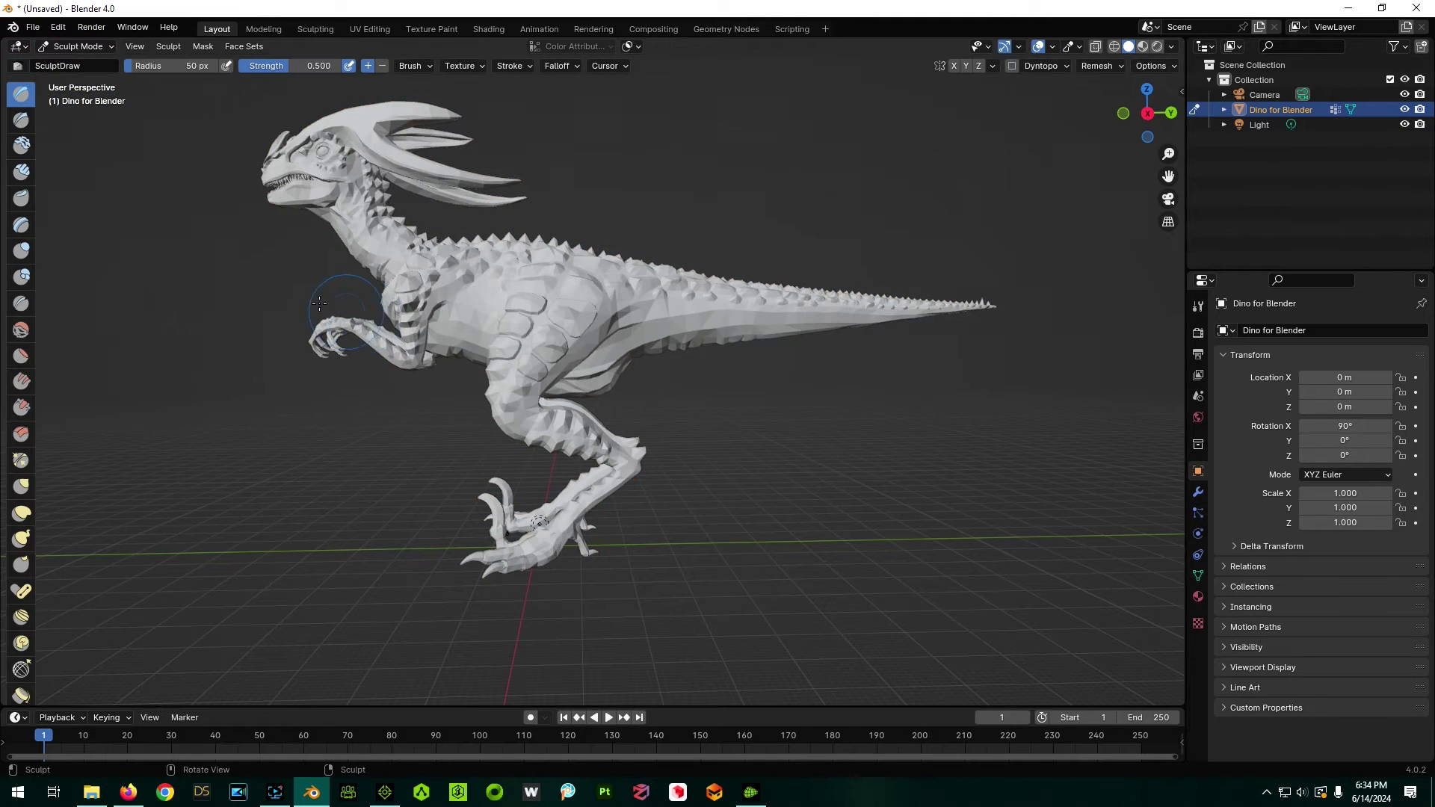
# Step: Bend the raptor's tail up and forward into a curl with the Pose brush
pyautogui.click(21, 592)
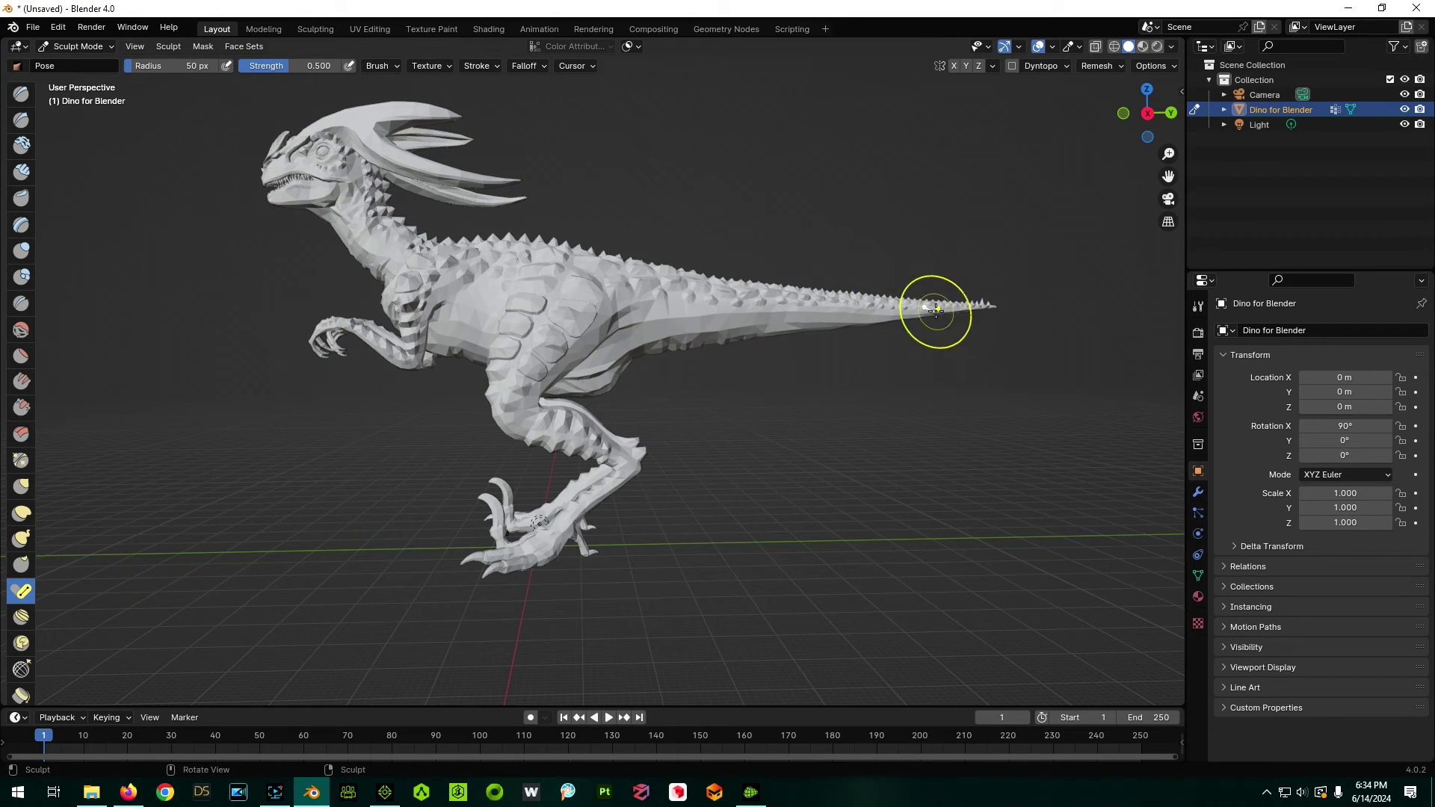
pyautogui.keyDown('ctrl'); pyautogui.moveTo(935, 311); pyautogui.dragTo(689, 354, button='middle'); pyautogui.keyUp('ctrl')
pyautogui.moveTo(689, 354)
pyautogui.mouseDown()
pyautogui.moveTo(673, 322)
pyautogui.moveTo(814, 252)
pyautogui.moveTo(691, 285)
pyautogui.moveTo(736, 219)
pyautogui.mouseUp()
pyautogui.scroll(2, 752, 282)
pyautogui.scroll(3, 705, 282)
pyautogui.scroll(-4, 769, 385)
pyautogui.scroll(3, 628, 304)
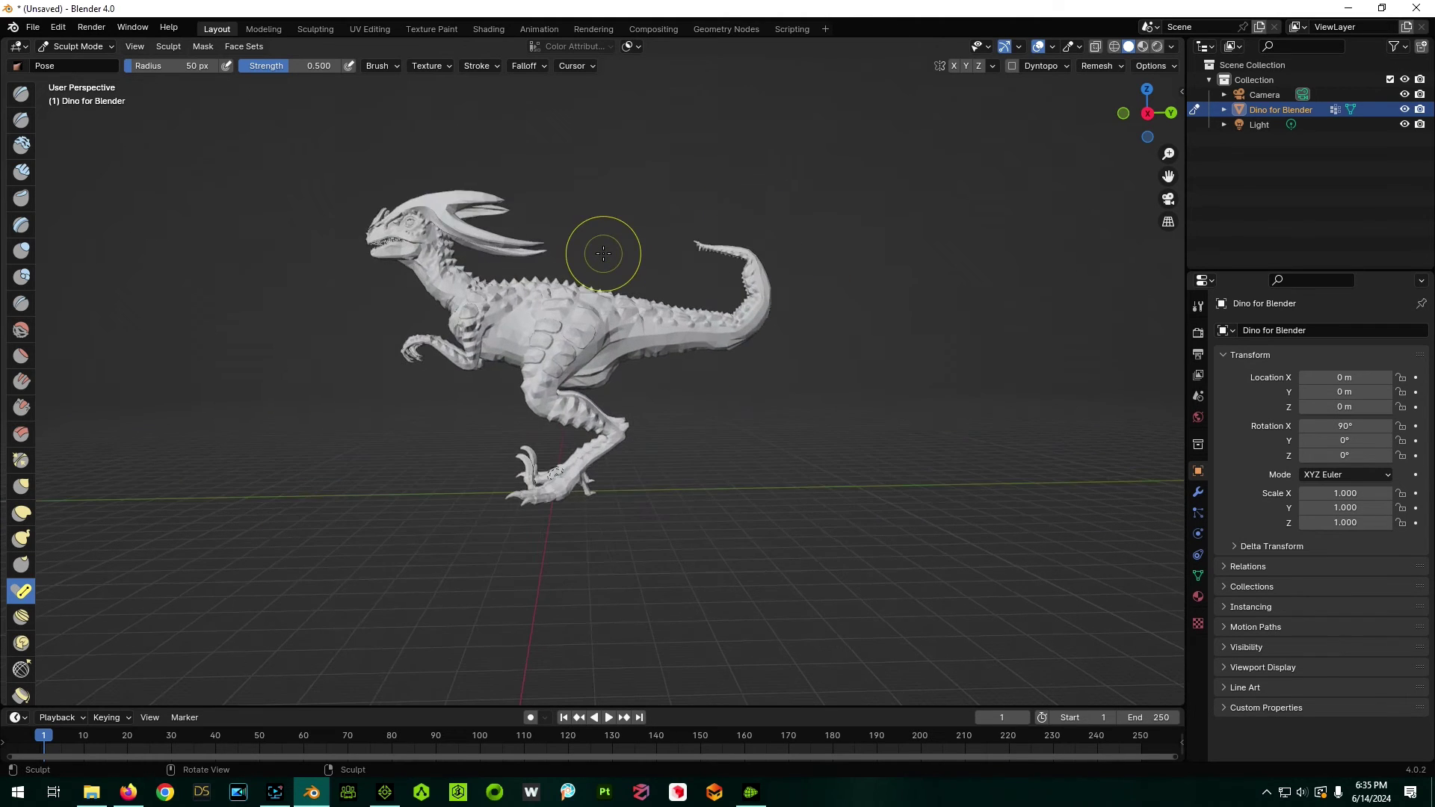
# Step: Return the Dino for Blender mesh to Object Mode and start a Wavefront OBJ export
pyautogui.click(79, 47)
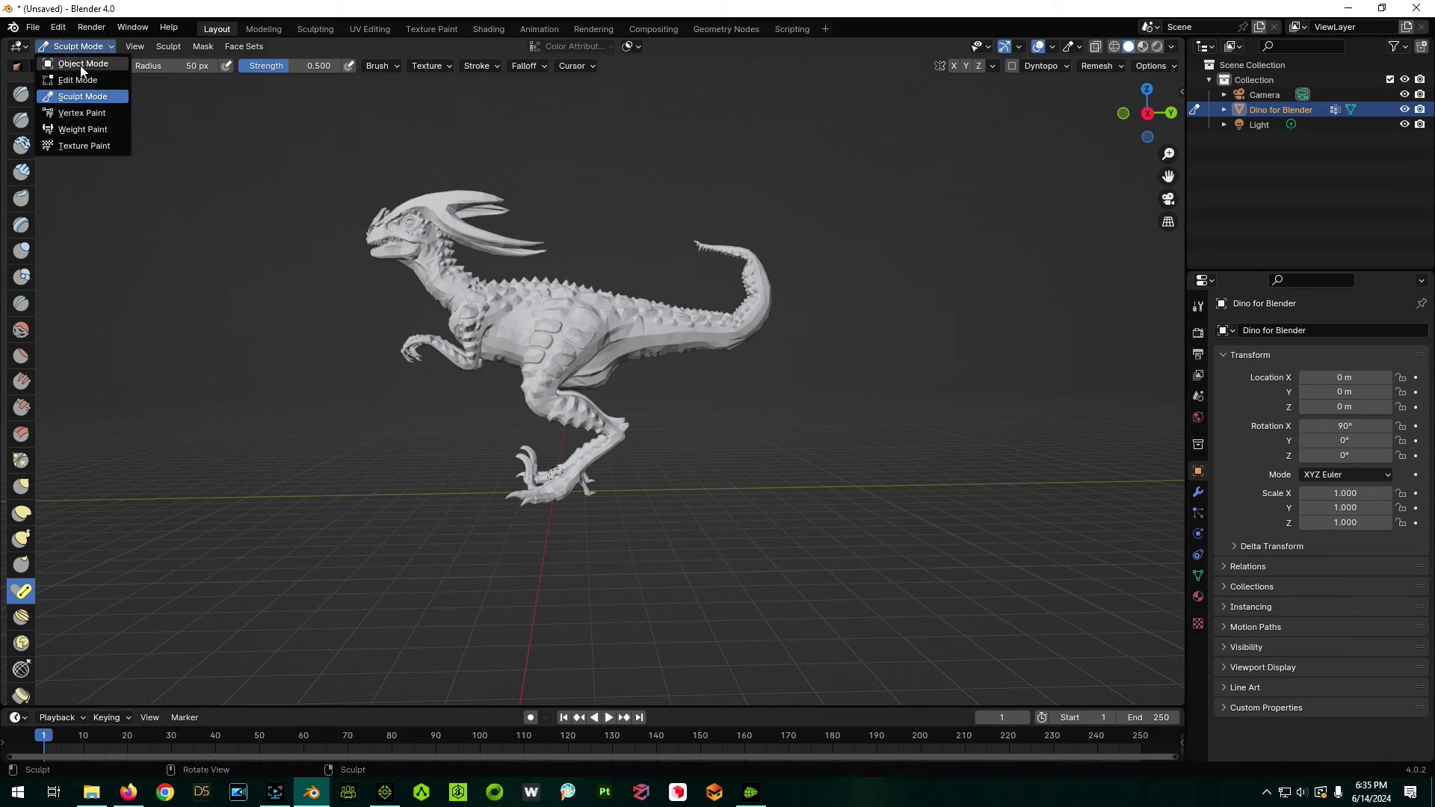
pyautogui.click(79, 64)
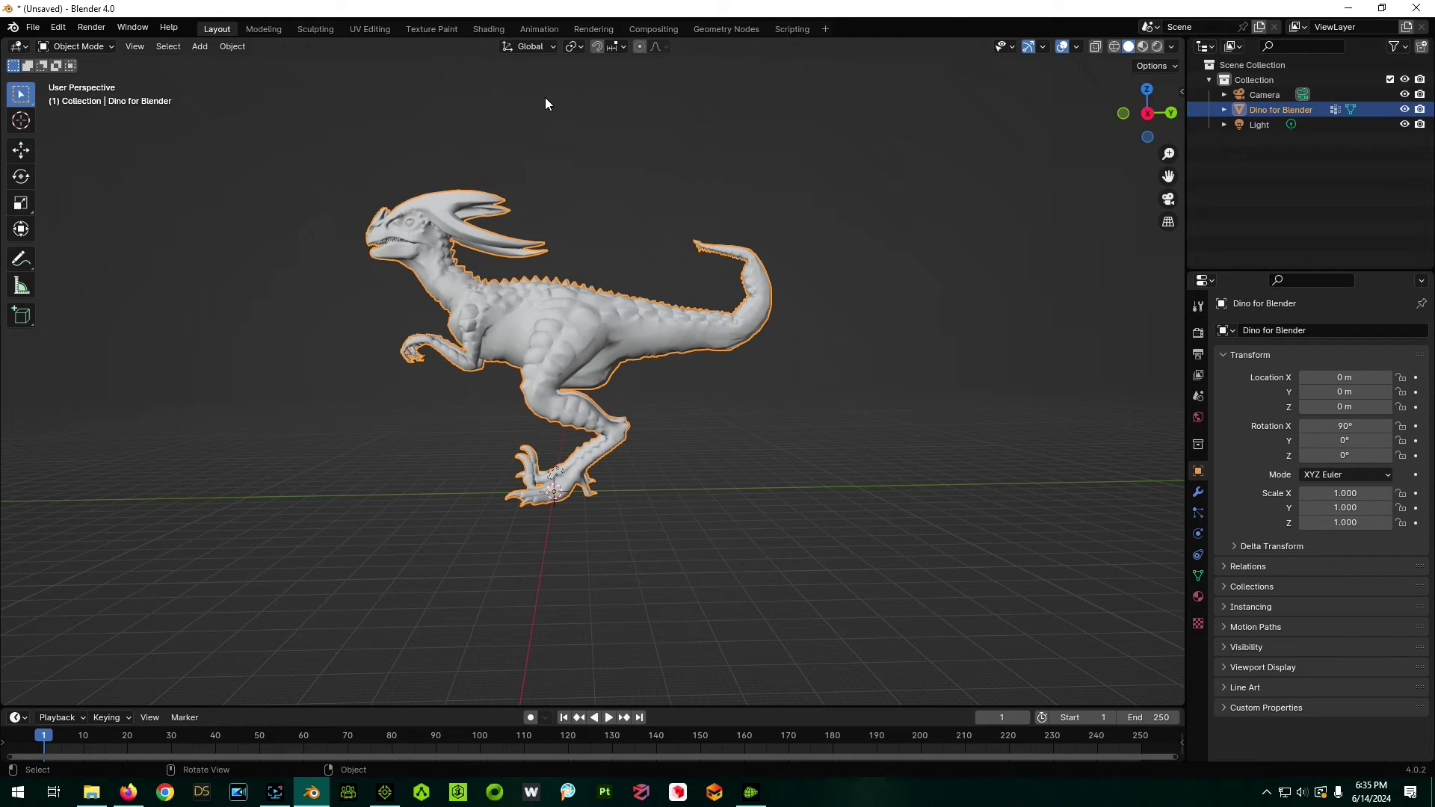
pyautogui.click(33, 27)
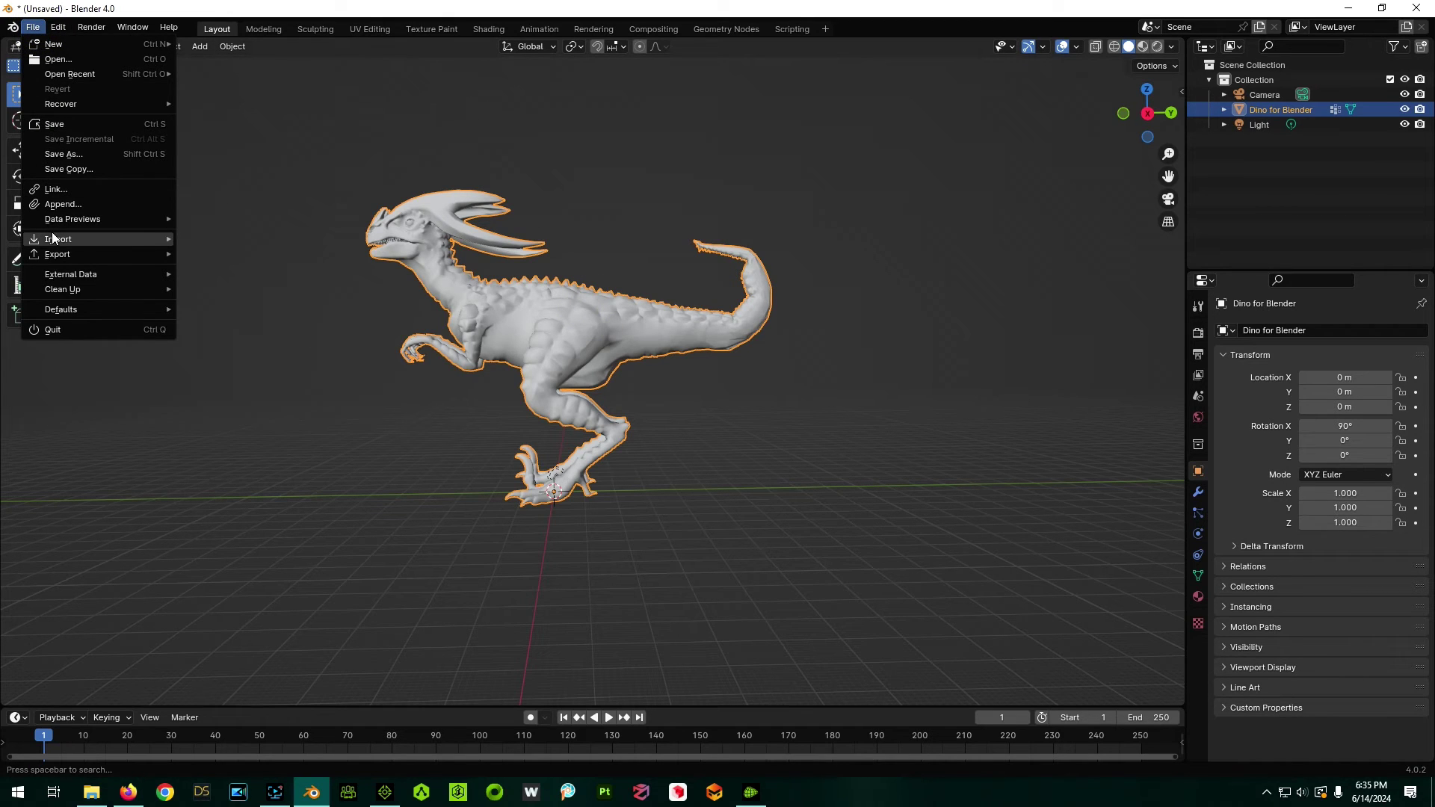
pyautogui.moveTo(52, 239)
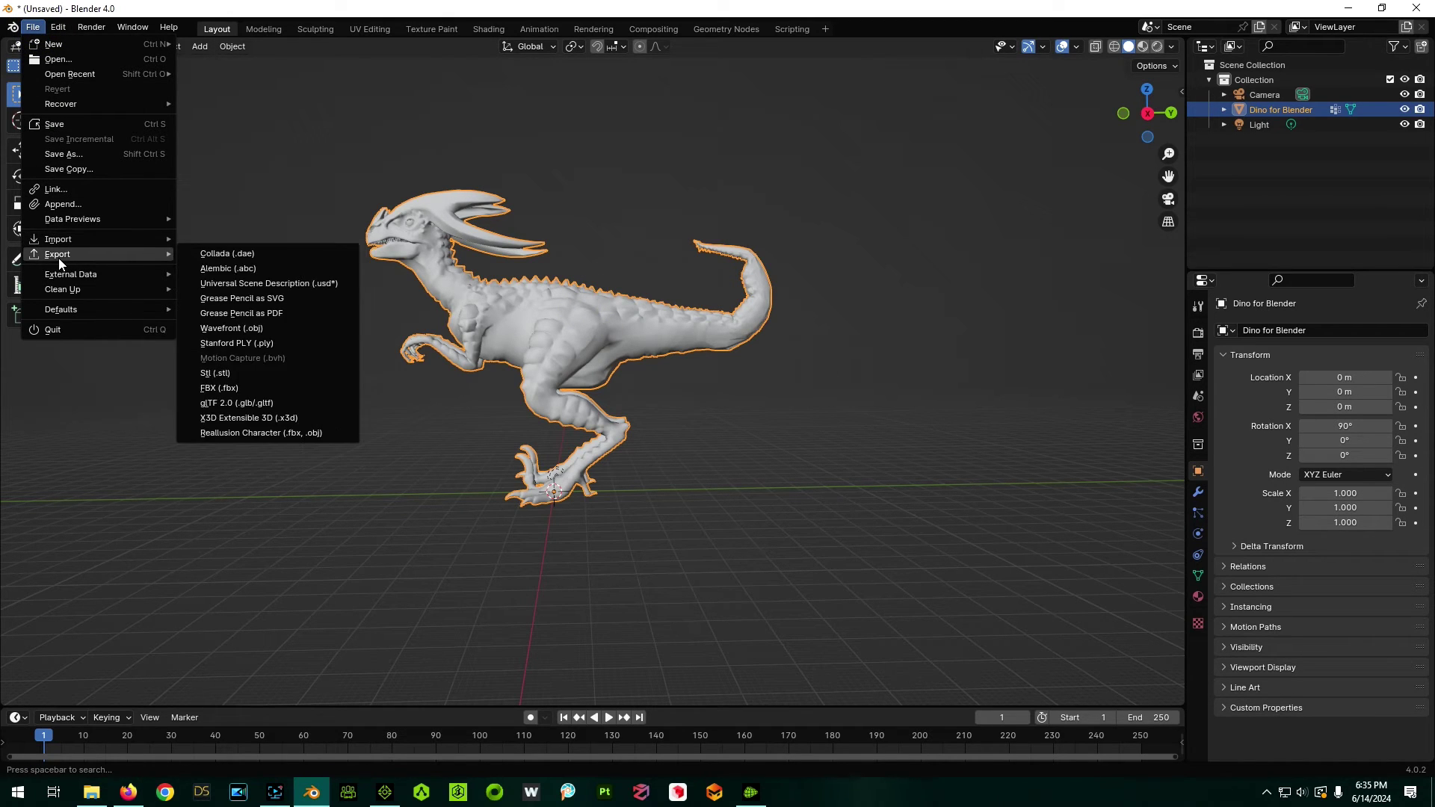
pyautogui.click(241, 328)
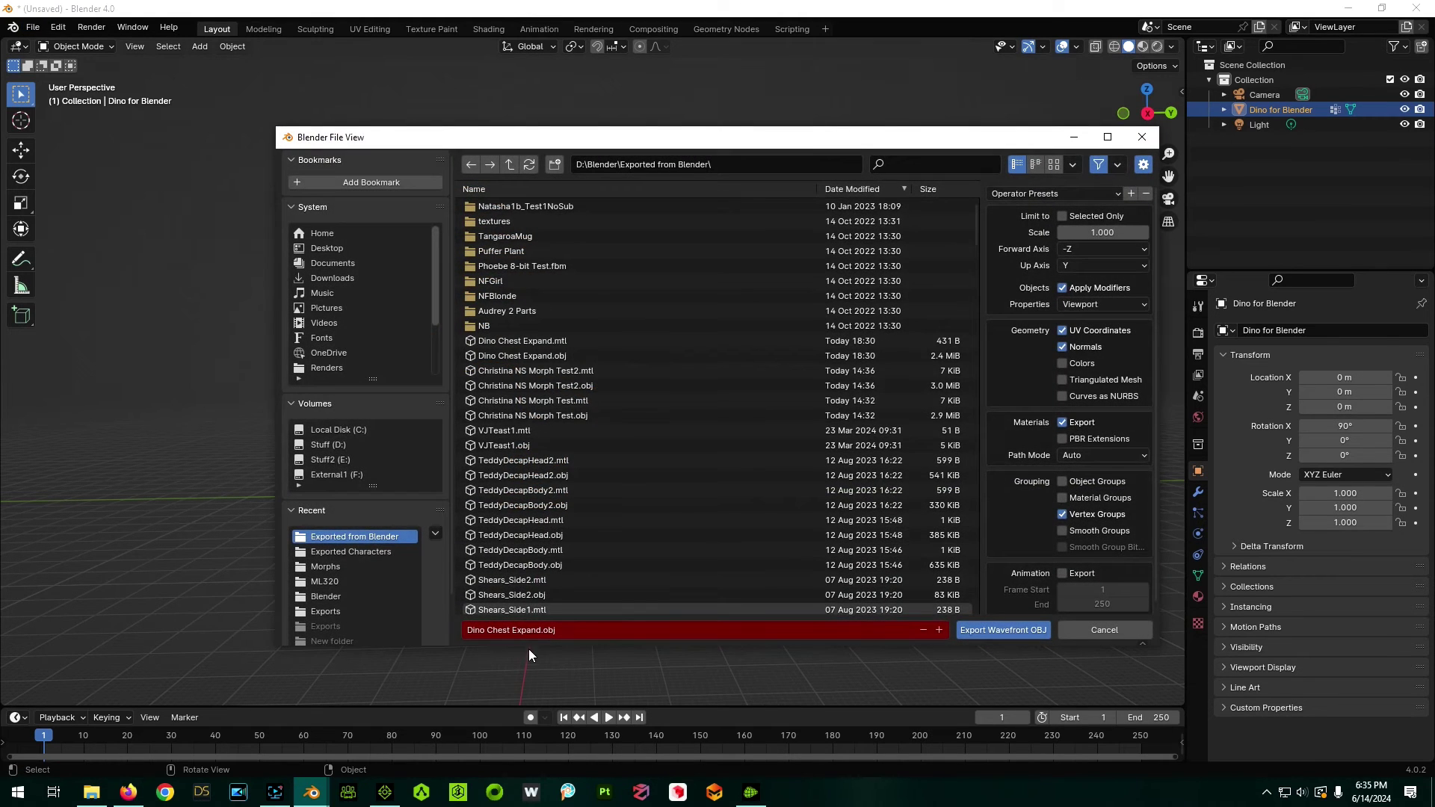
# Step: Name the export Dino Tail Curl.obj and save it in the Exported from Blender folder
pyautogui.click(544, 630)
pyautogui.click(542, 631)
pyautogui.press('BackSpace')
pyautogui.press('BackSpace')
pyautogui.press('BackSpace')
pyautogui.press('BackSpace')
pyautogui.press('BackSpace')
pyautogui.press('BackSpace')
pyautogui.write('Ta')
pyautogui.click(990, 629)
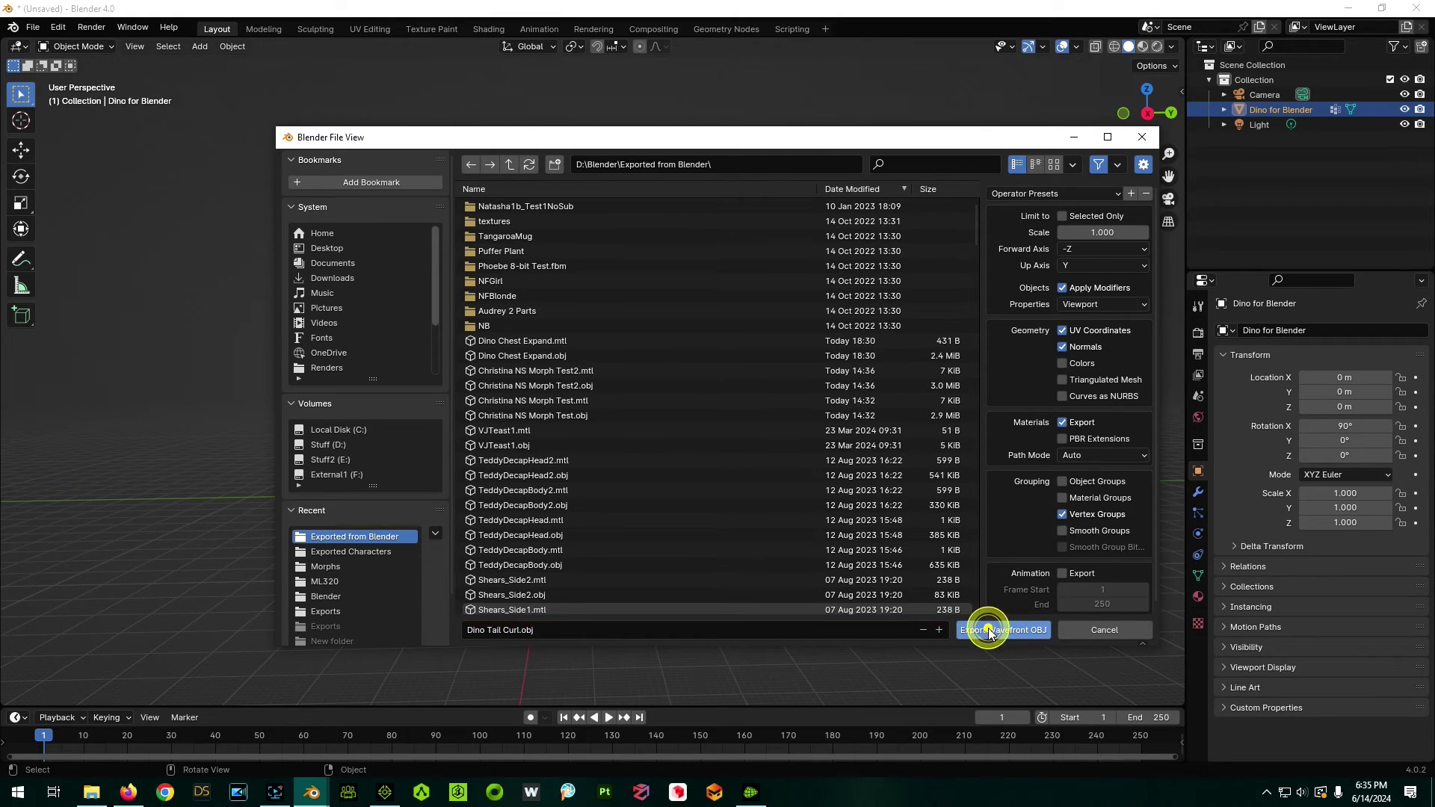
# Step: Switch to Morph Creator and add Dino Tail Curl.obj as a new morph on the raptor
pyautogui.click(751, 792)
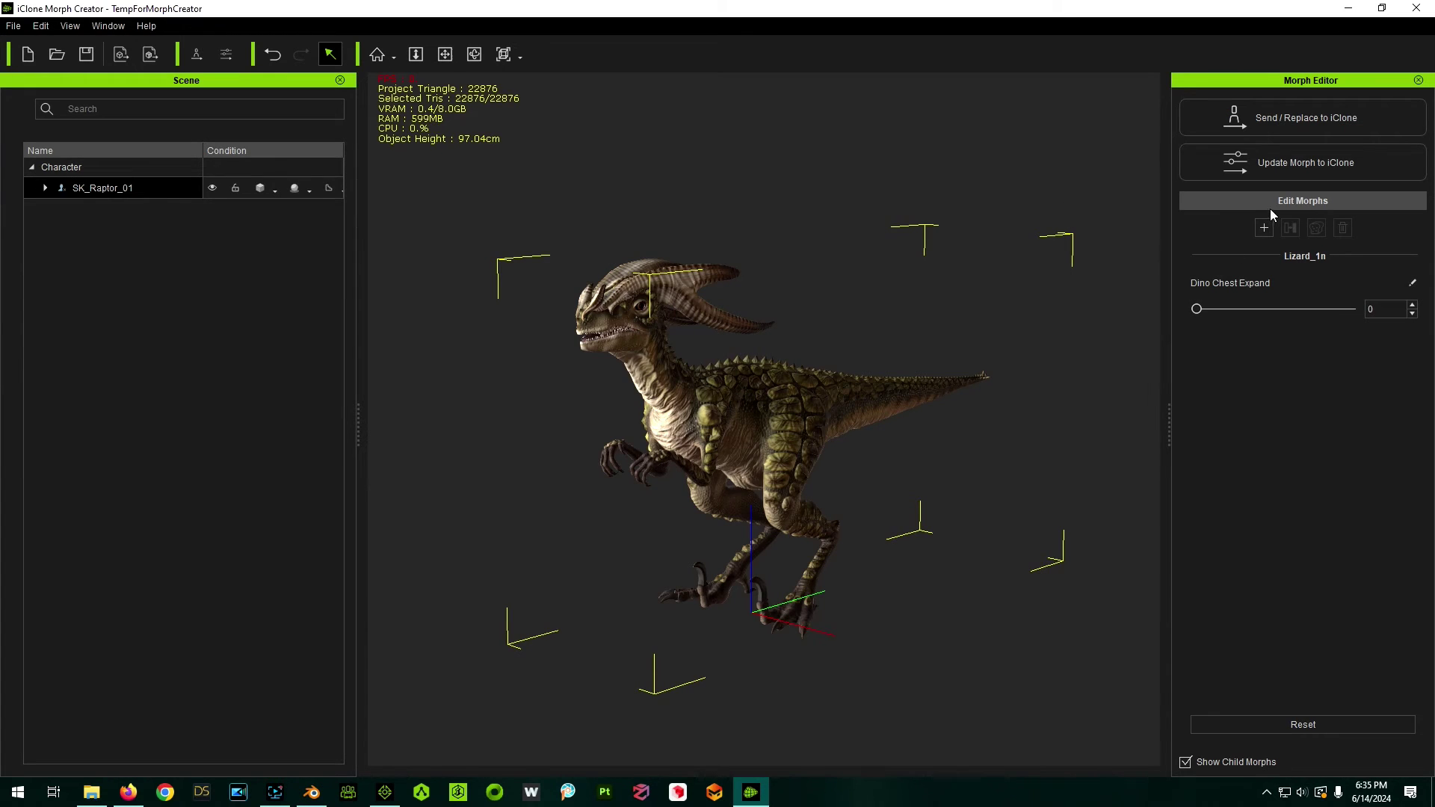
pyautogui.click(1264, 227)
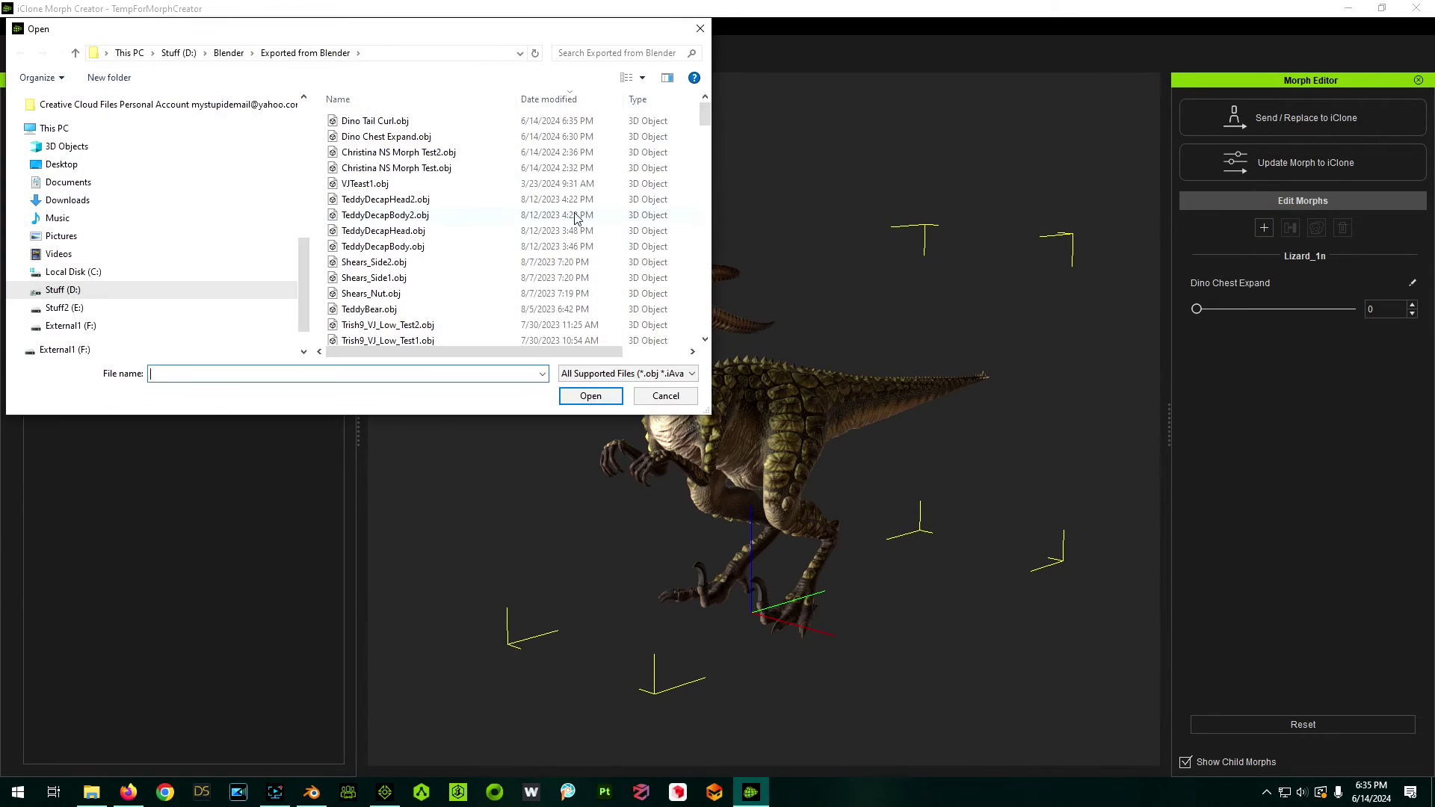
pyautogui.doubleClick(398, 127)
pyautogui.click(684, 422)
pyautogui.click(687, 421)
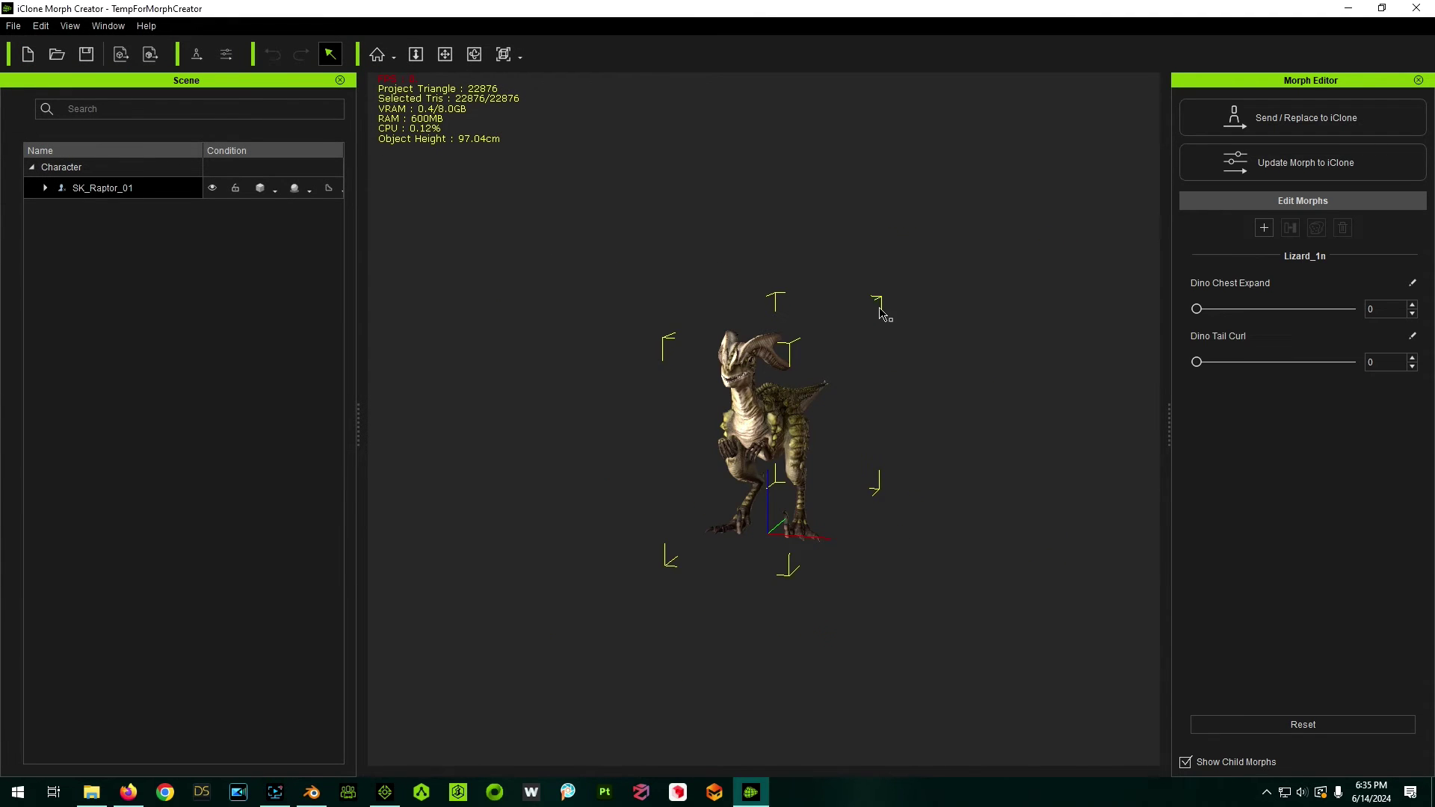
# Step: Preview the Dino Tail Curl morph at 33 and at 100 while viewing the raptor from the side
pyautogui.scroll(4, 890, 404)
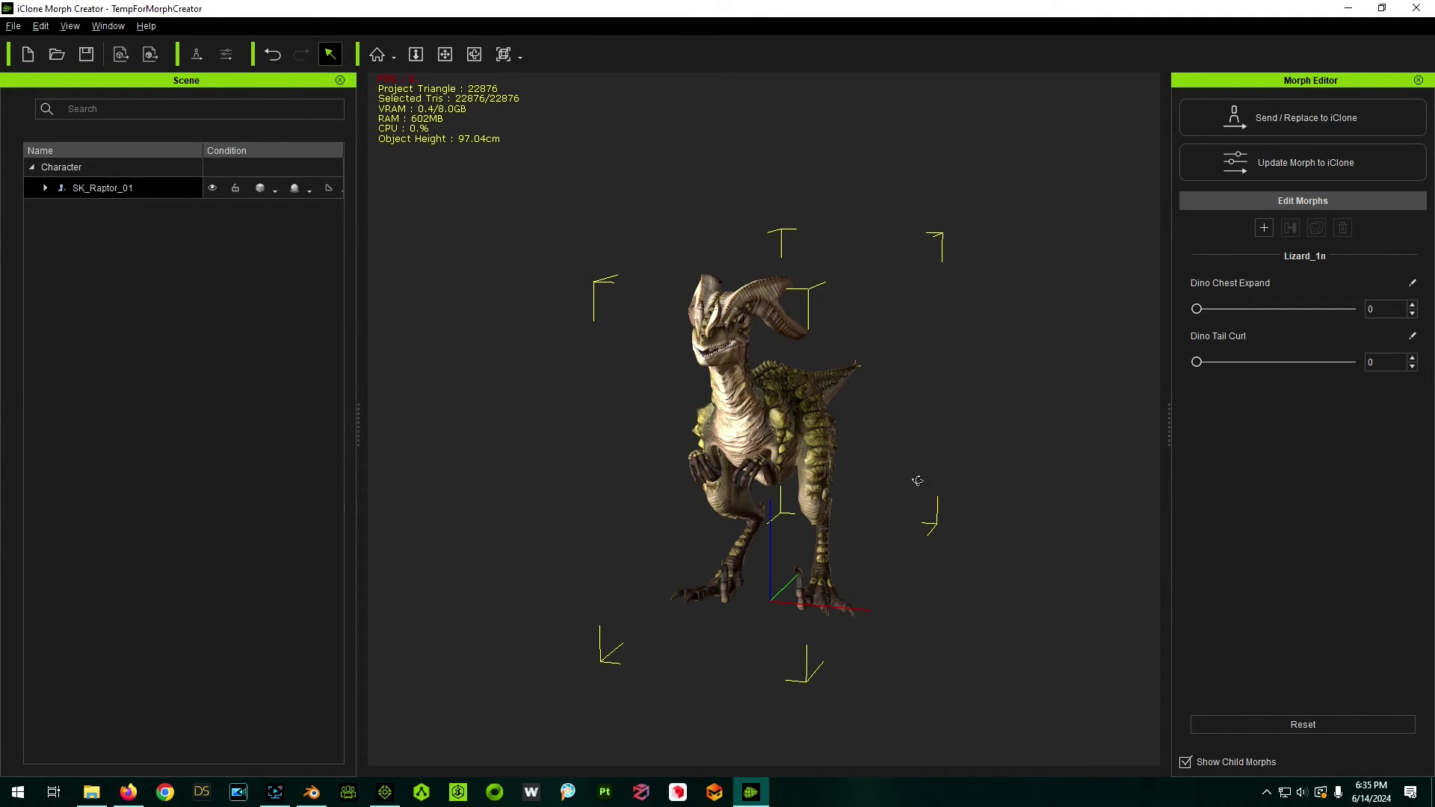
pyautogui.moveTo(917, 481); pyautogui.dragTo(1156, 333, button='right')
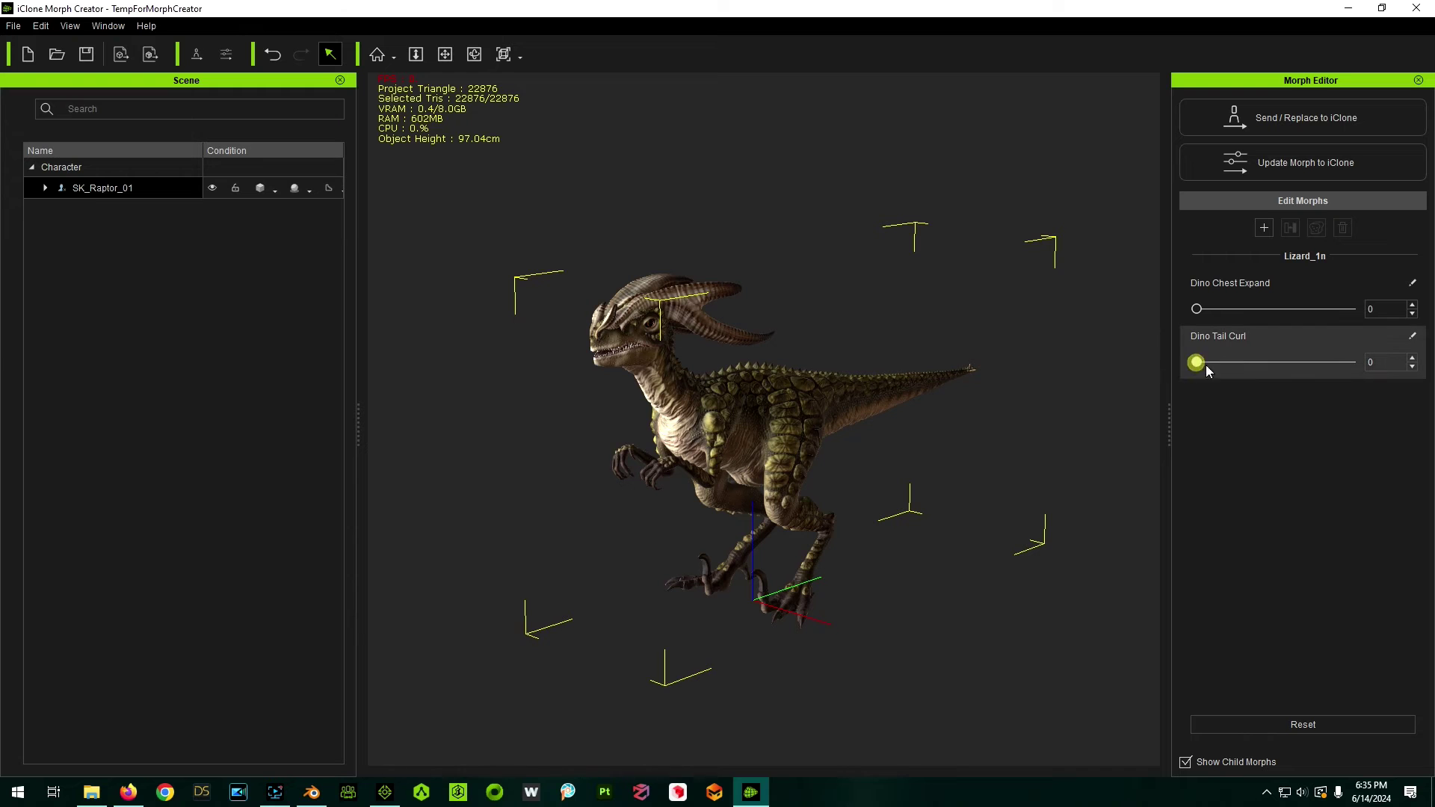
pyautogui.moveTo(1205, 366); pyautogui.dragTo(1246, 374)
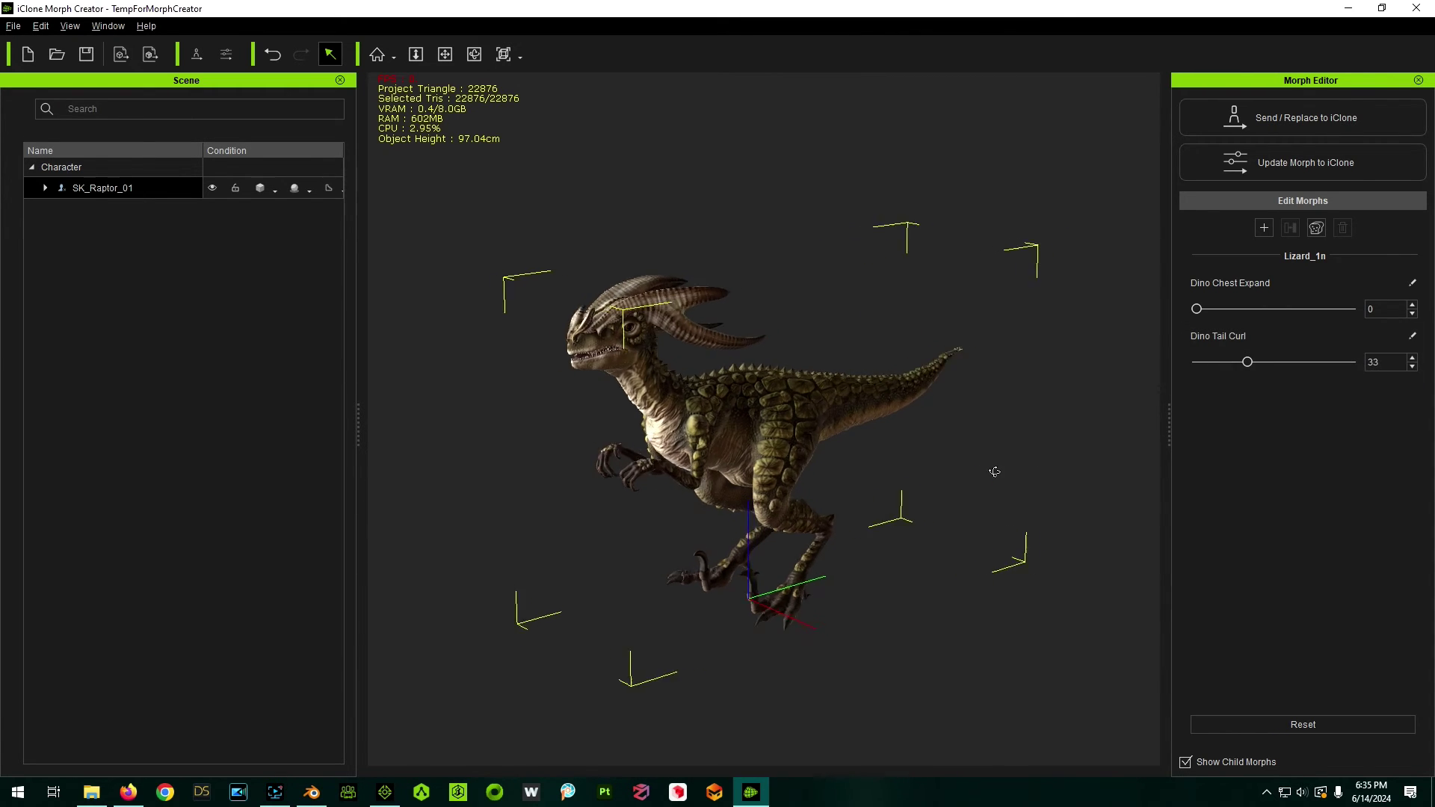
pyautogui.moveTo(994, 472); pyautogui.dragTo(1099, 441, button='right')
pyautogui.moveTo(1260, 363); pyautogui.dragTo(1407, 392)
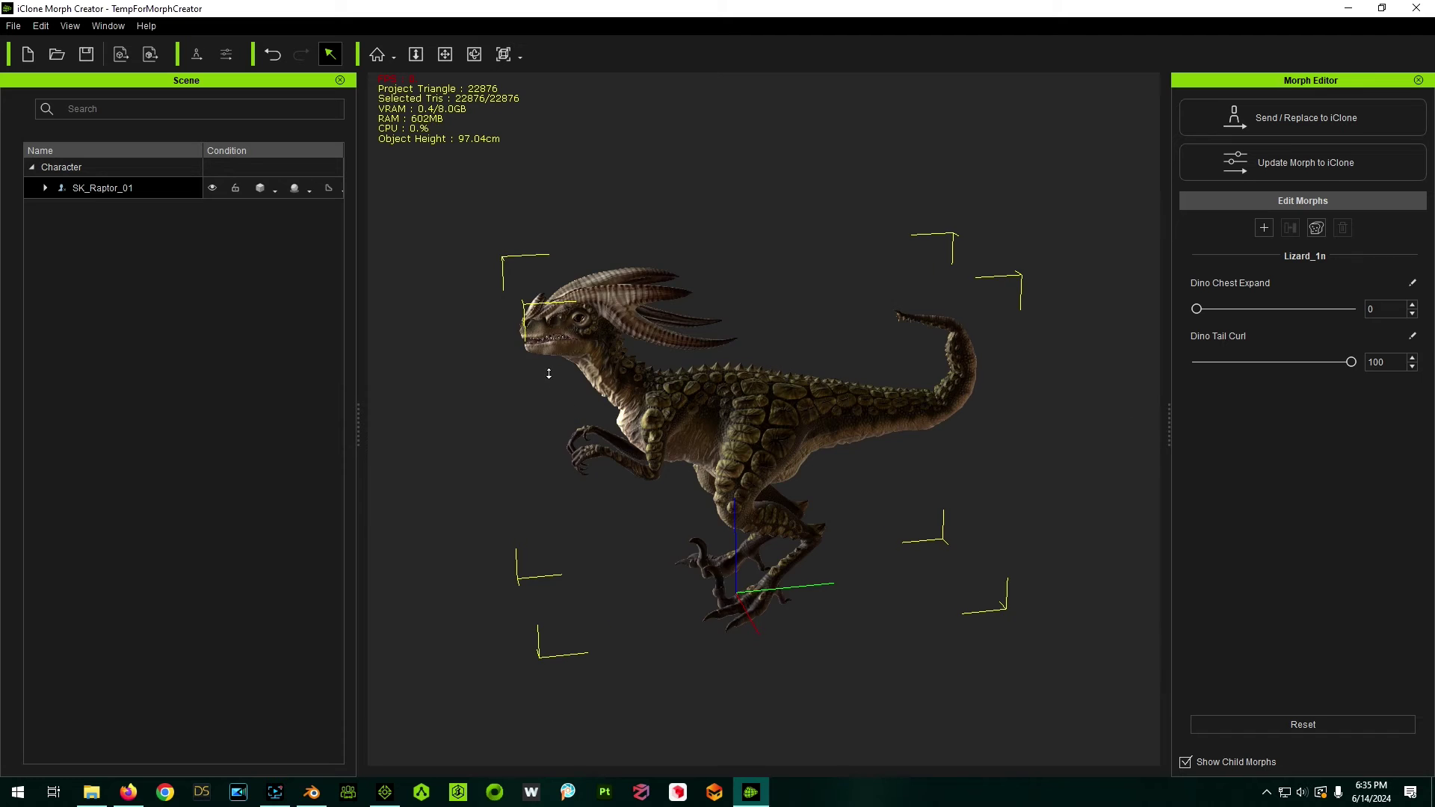
pyautogui.moveTo(828, 451); pyautogui.dragTo(1136, 396, button='right')
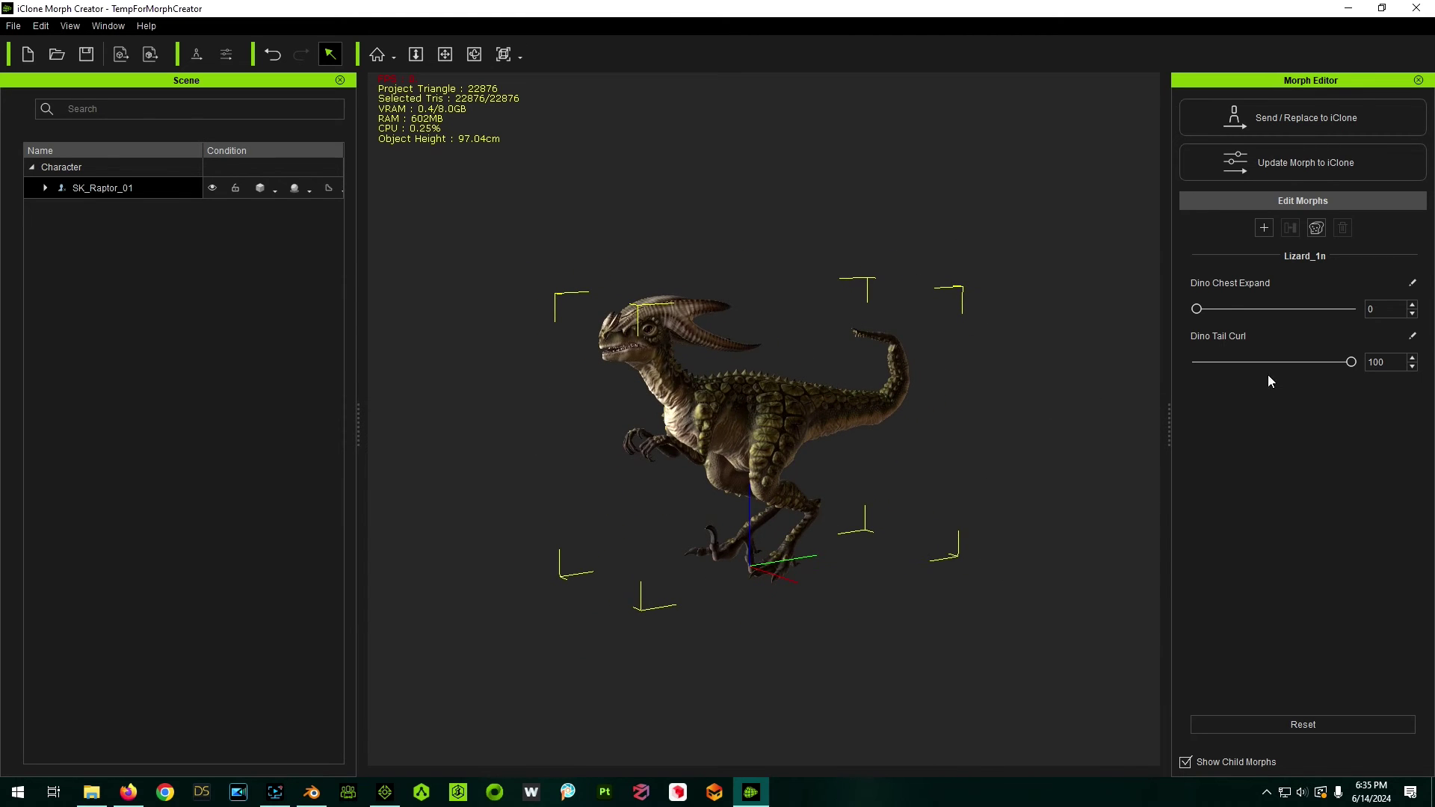
# Step: Test Dino Chest Expand at 100 together with the tail curl, and return both morphs to 0
pyautogui.click(1195, 310)
pyautogui.moveTo(1196, 310); pyautogui.dragTo(1351, 309)
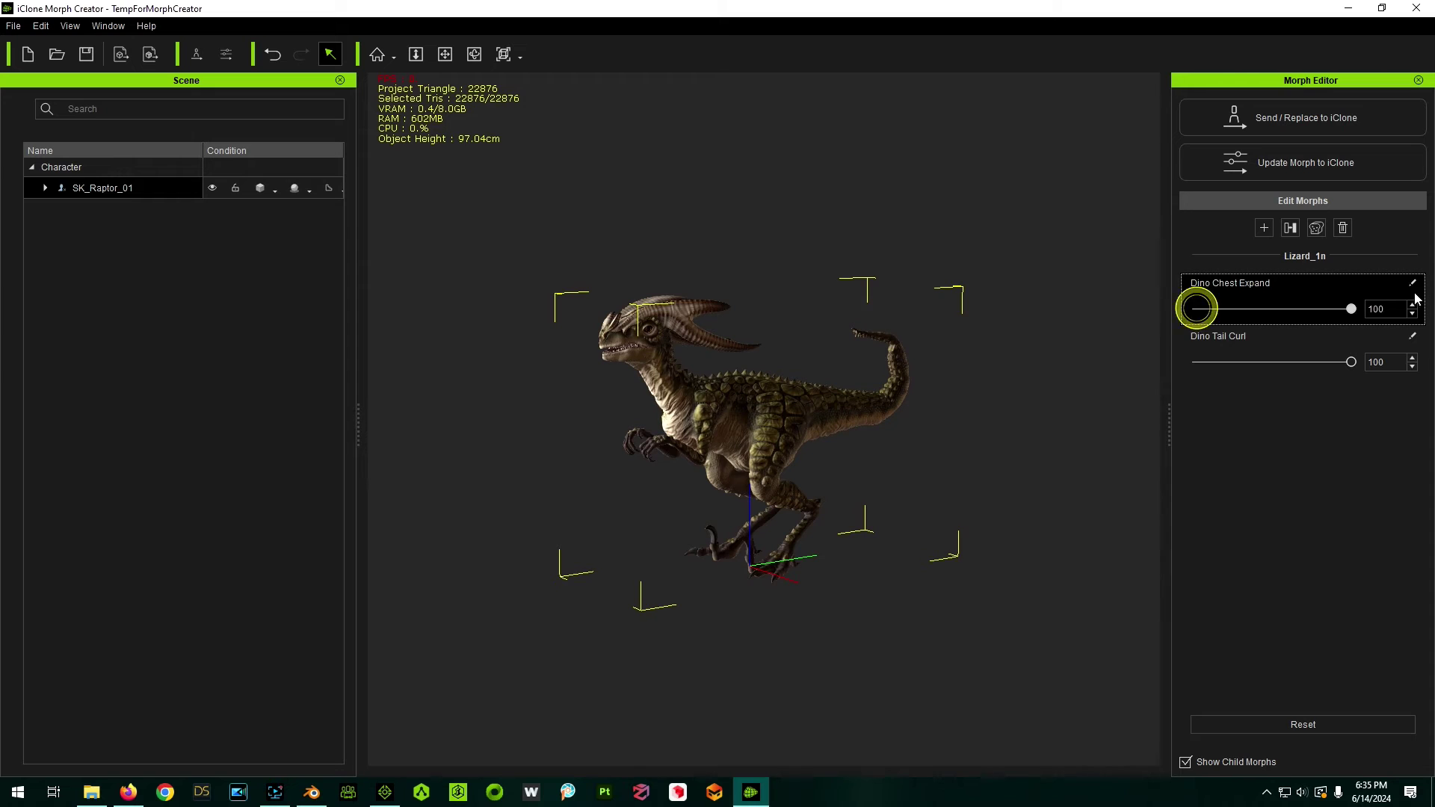
pyautogui.hotkey('ctrl', 'z')
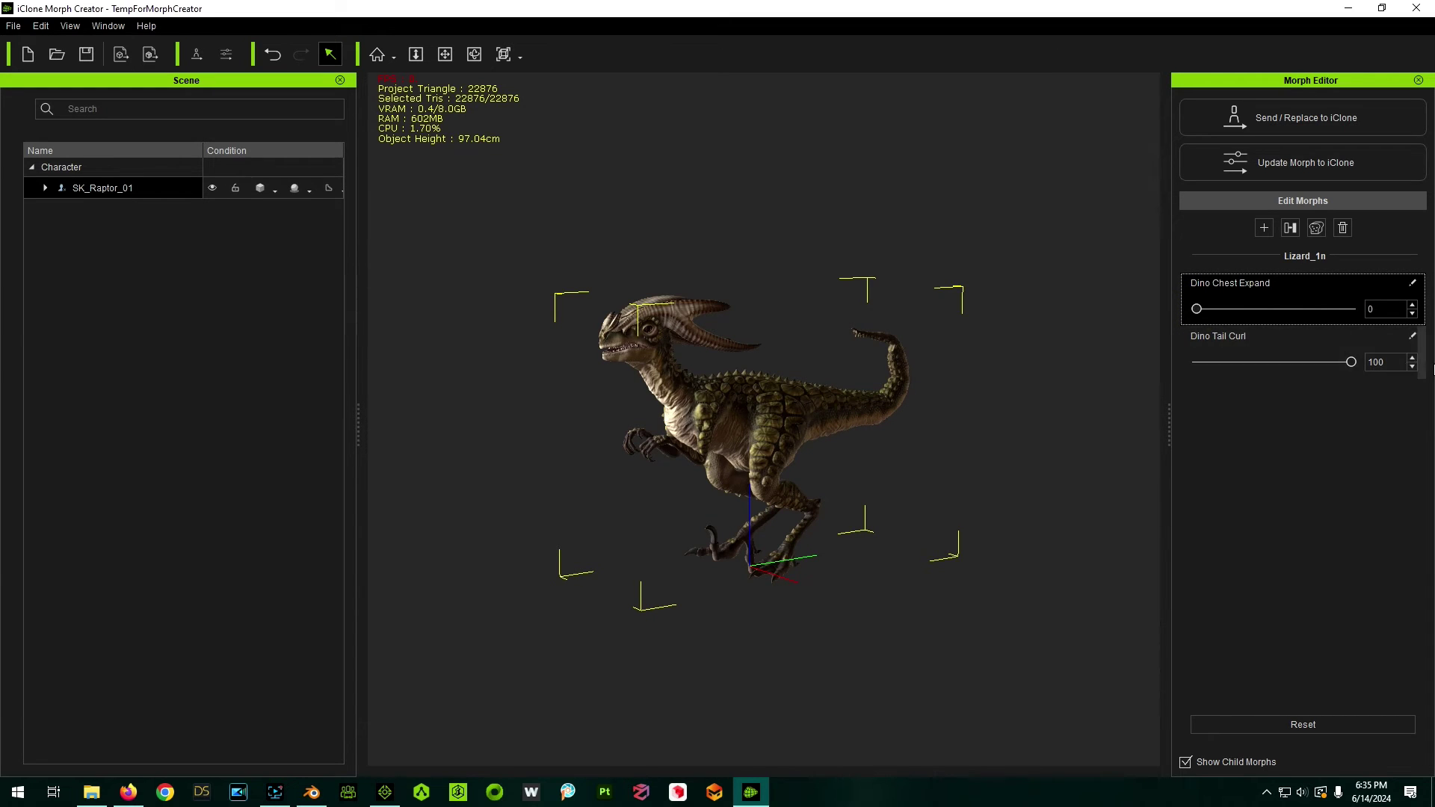
pyautogui.moveTo(1351, 363); pyautogui.dragTo(1112, 385)
pyautogui.scroll(2, 814, 398)
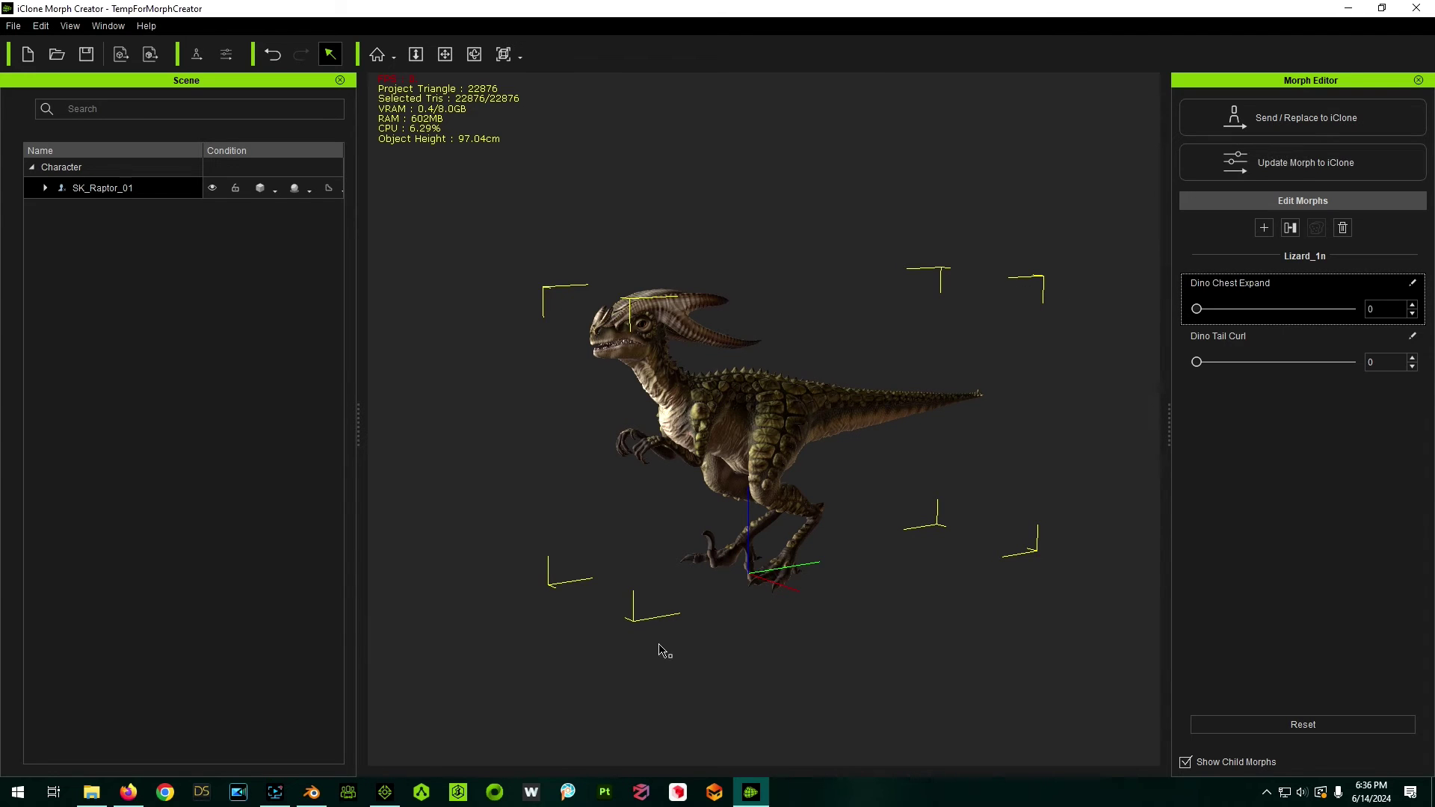
# Step: Try to update the morphs of SK_Raptor_0 in iClone from Morph Creator
pyautogui.click(385, 792)
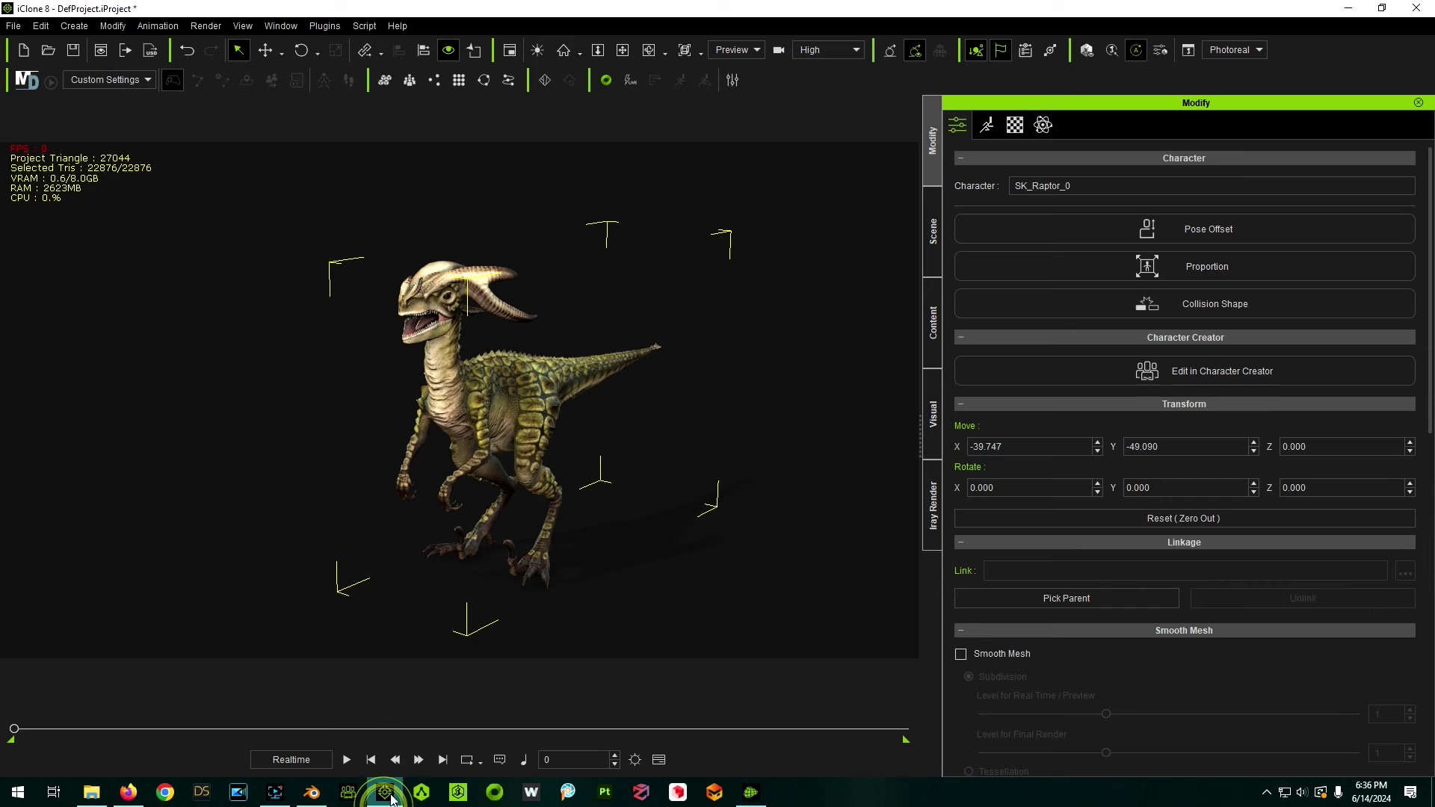
pyautogui.click(757, 794)
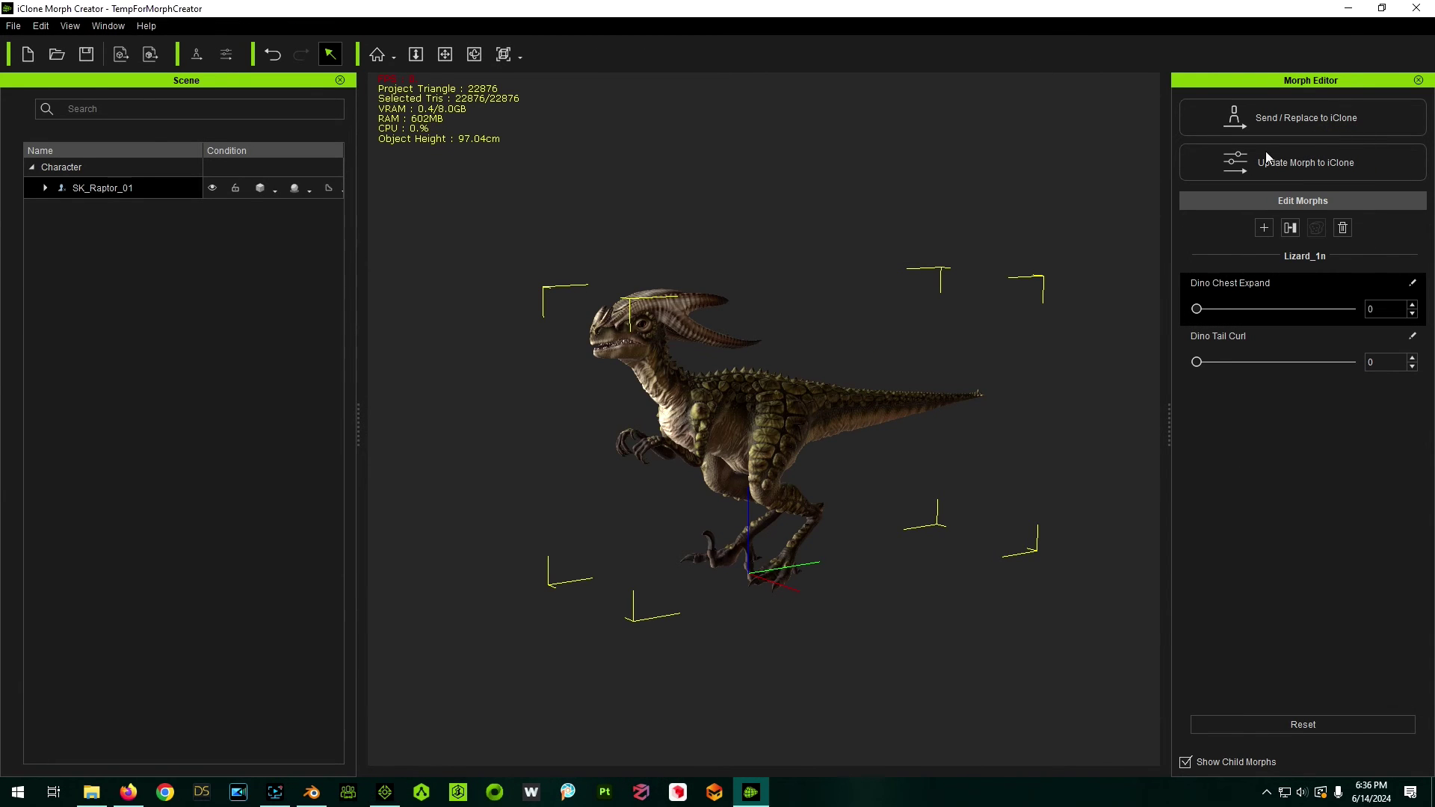
pyautogui.click(1351, 9)
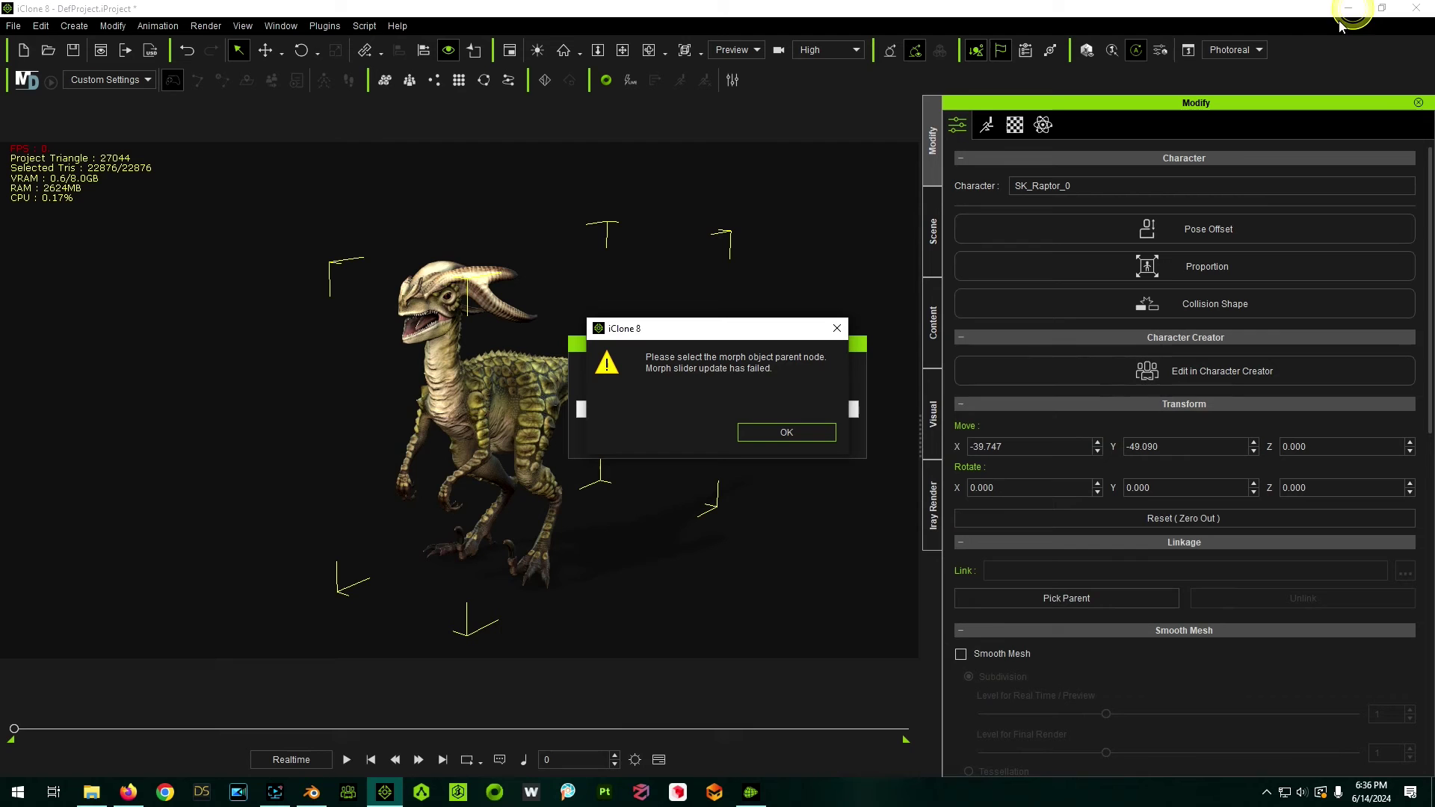
pyautogui.click(776, 430)
pyautogui.scroll(-2, 328, 365)
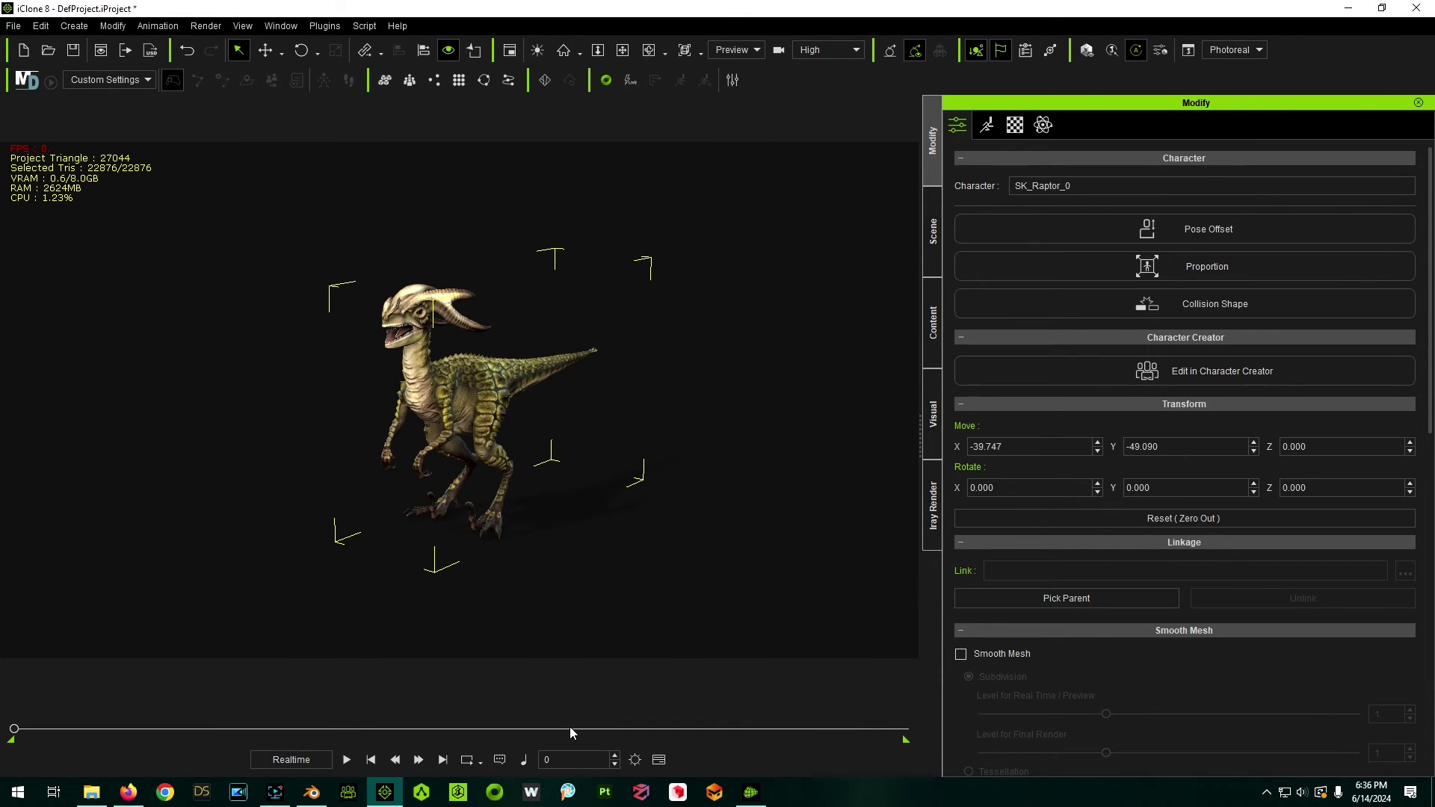
# Step: Switch back to Morph Creator and send the raptor with both morphs to iClone using Send / Replace
pyautogui.click(751, 792)
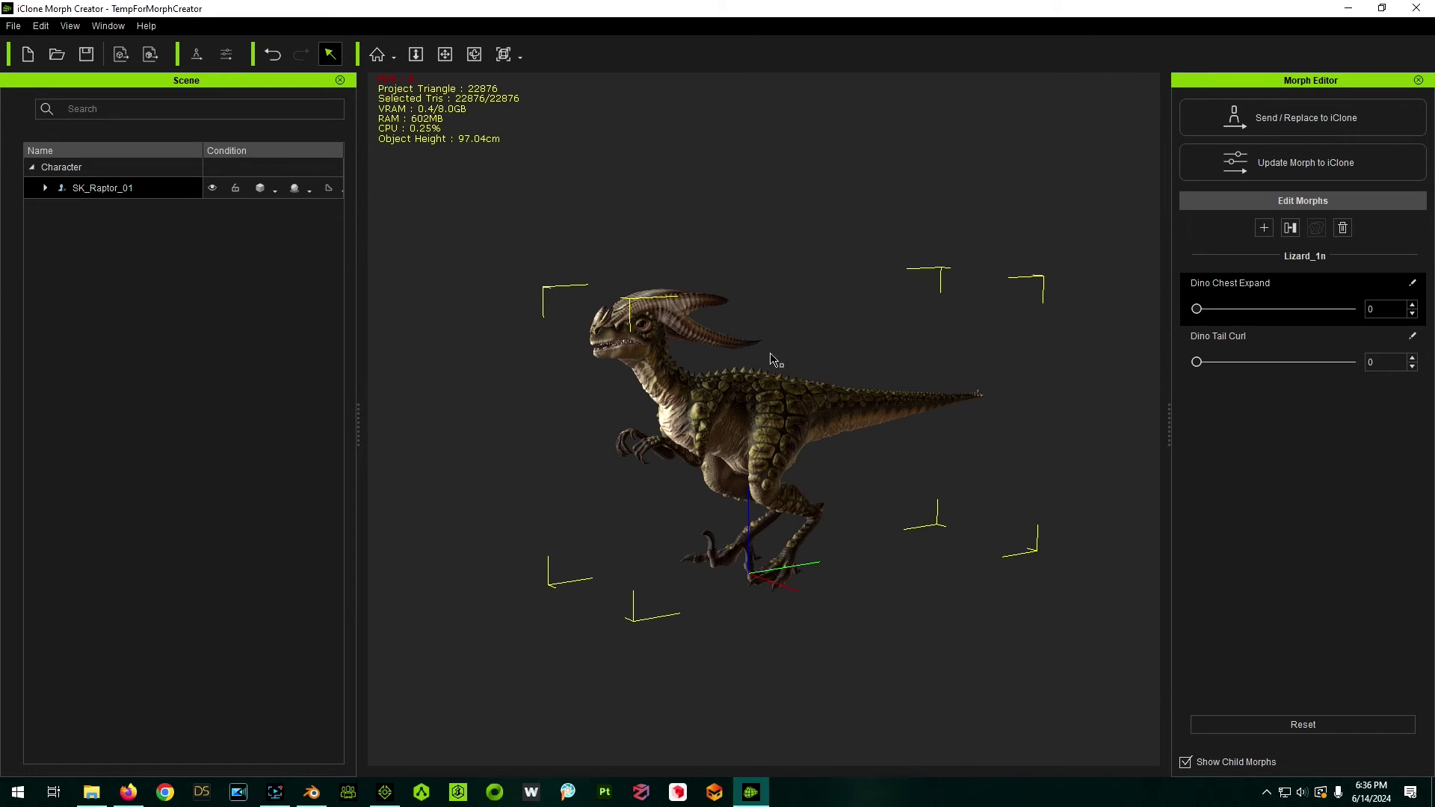
pyautogui.click(1305, 127)
pyautogui.scroll(2, 595, 427)
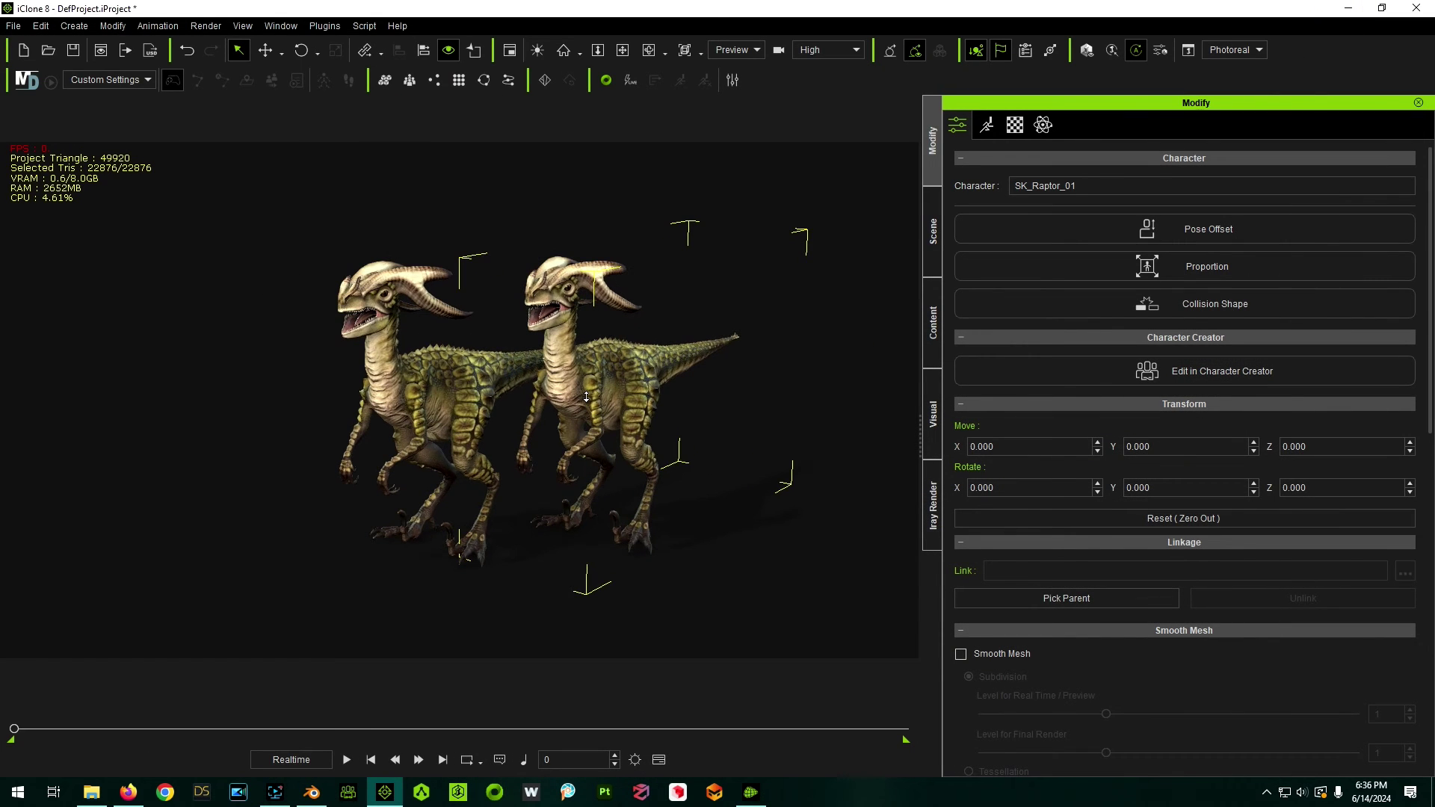
# Step: Compare the two raptors in the scene list, and open the Morph Animator for SK_Raptor_01
pyautogui.click(419, 407)
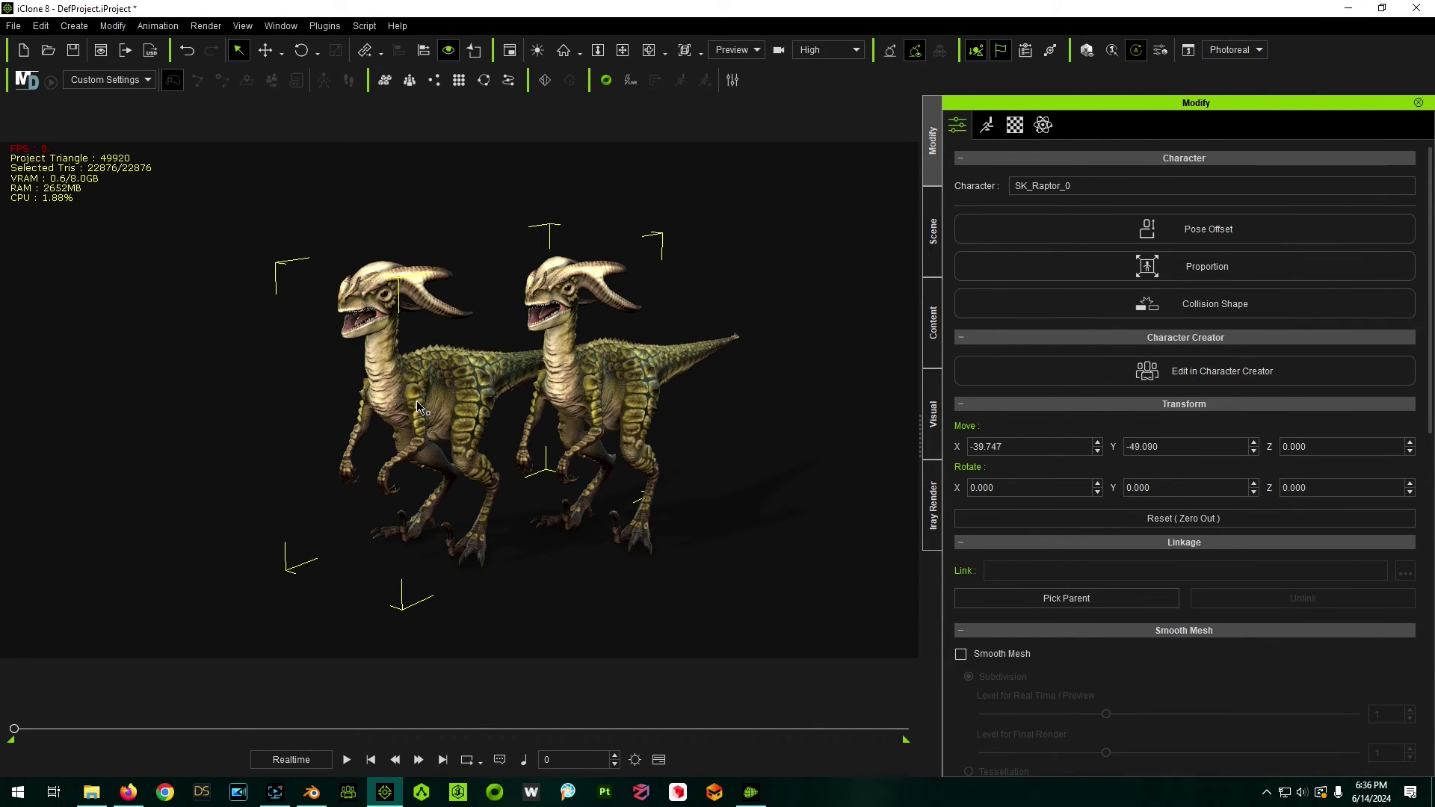
pyautogui.click(933, 232)
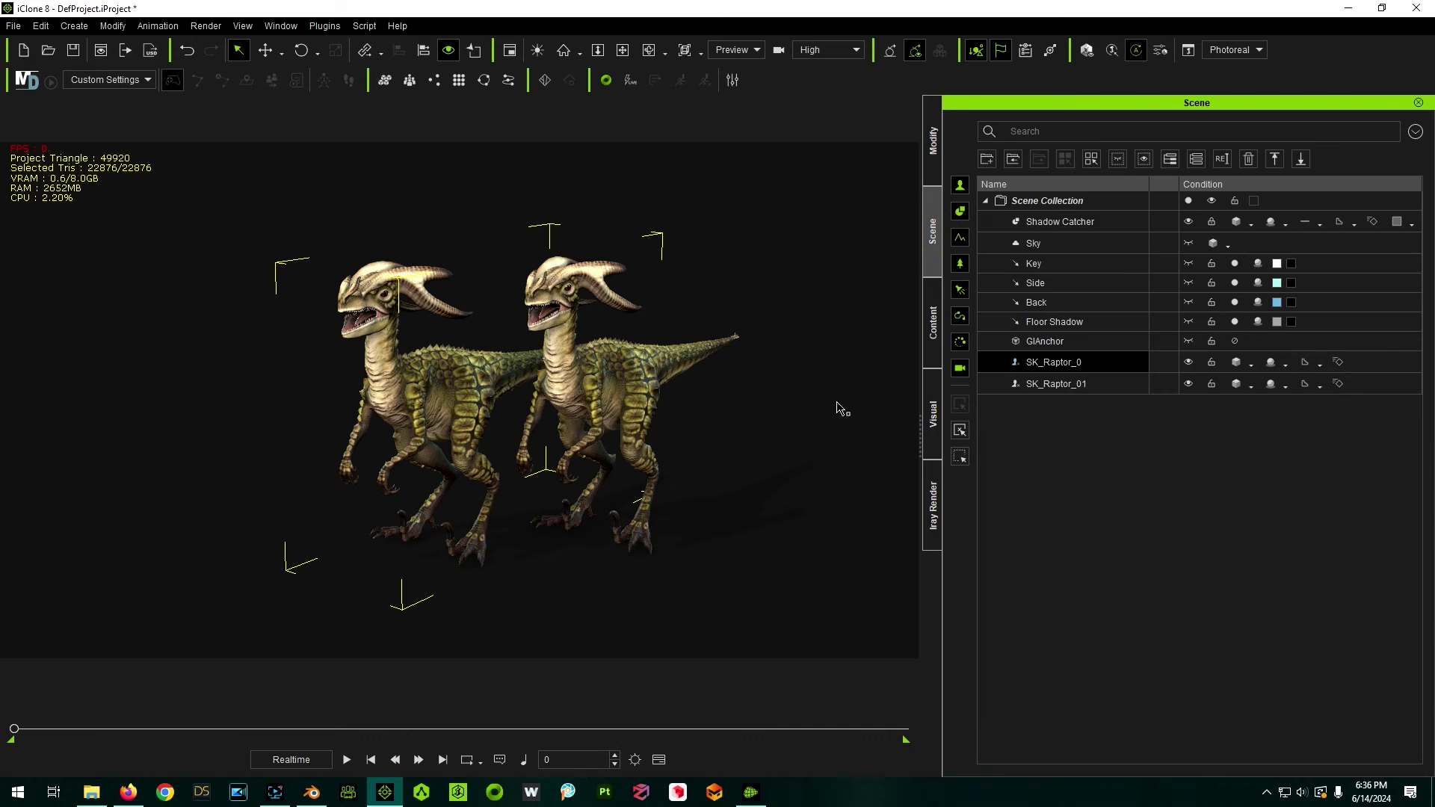
pyautogui.click(642, 366)
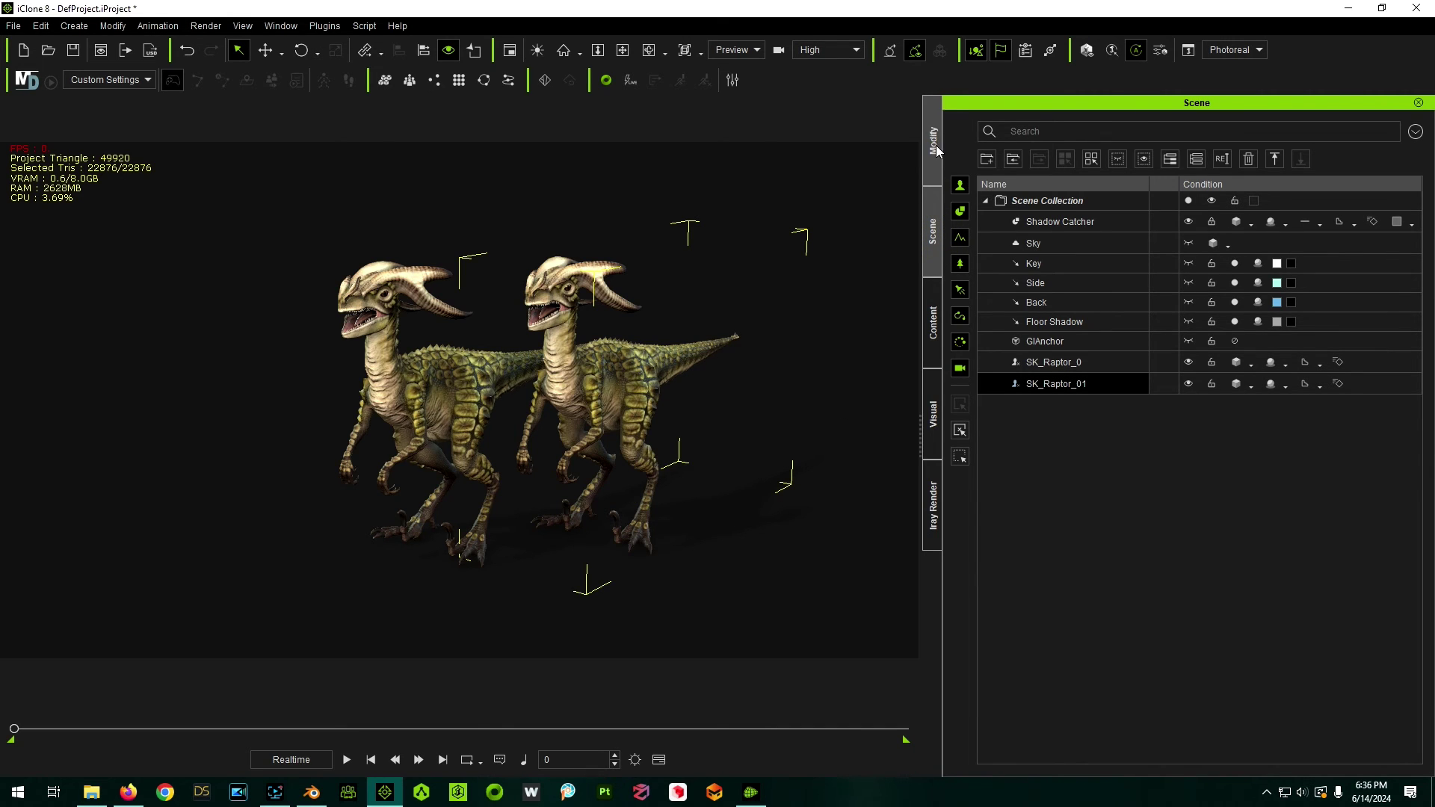
pyautogui.click(933, 141)
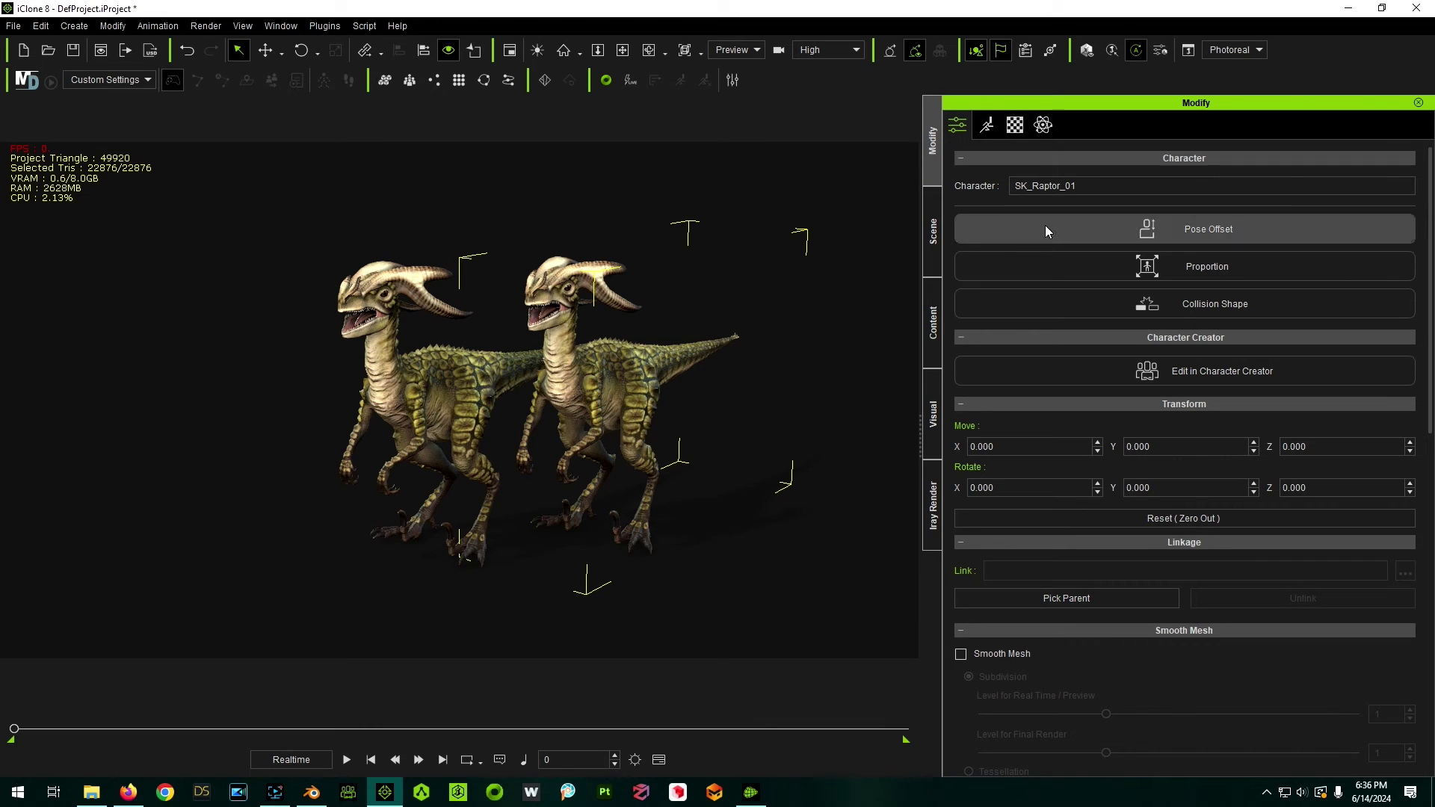
pyautogui.click(986, 125)
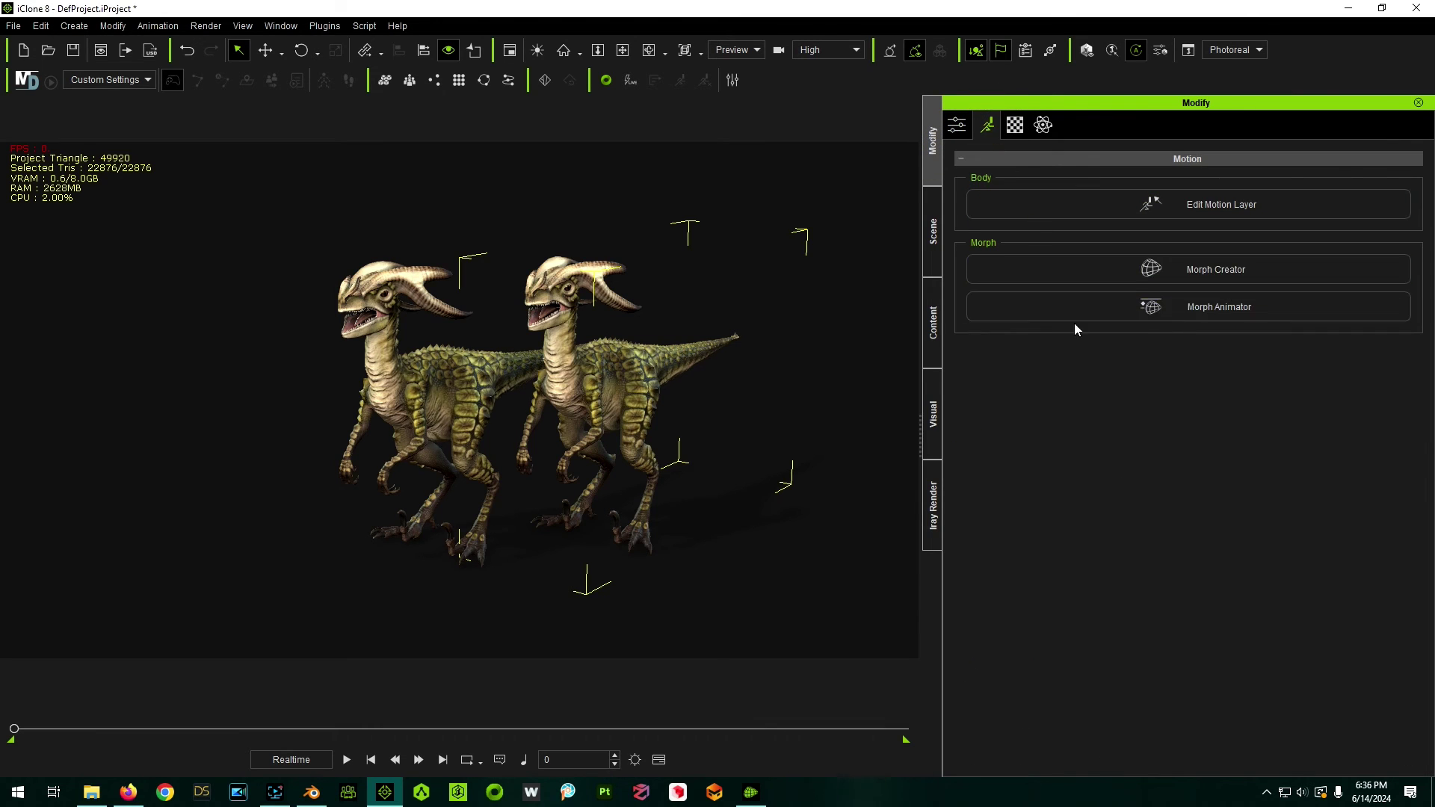
pyautogui.click(1201, 311)
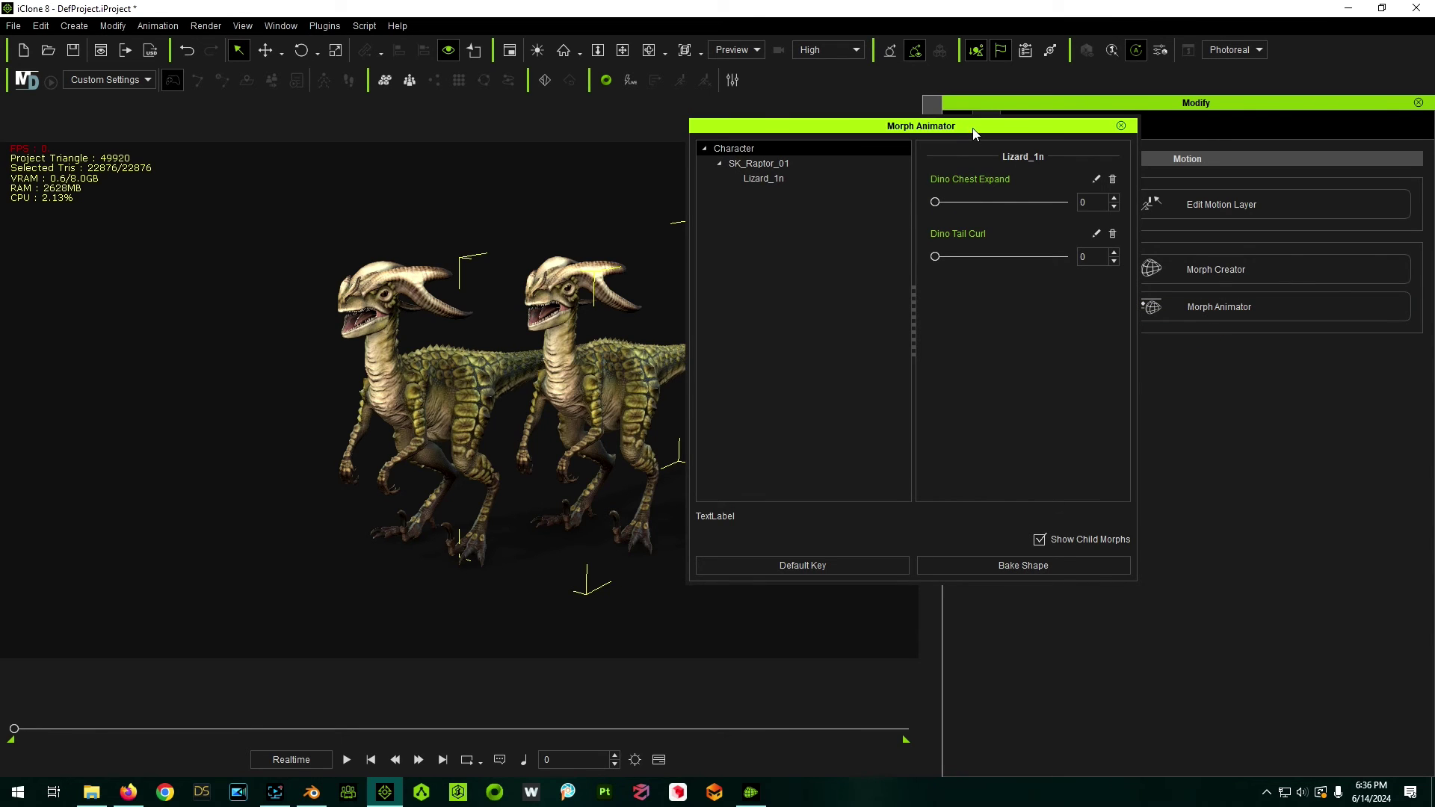
# Step: Test the Dino Tail Curl and Dino Chest Expand morphs one at a time at 100 on SK_Raptor_01
pyautogui.moveTo(970, 128); pyautogui.dragTo(1185, 152)
pyautogui.click(1150, 281)
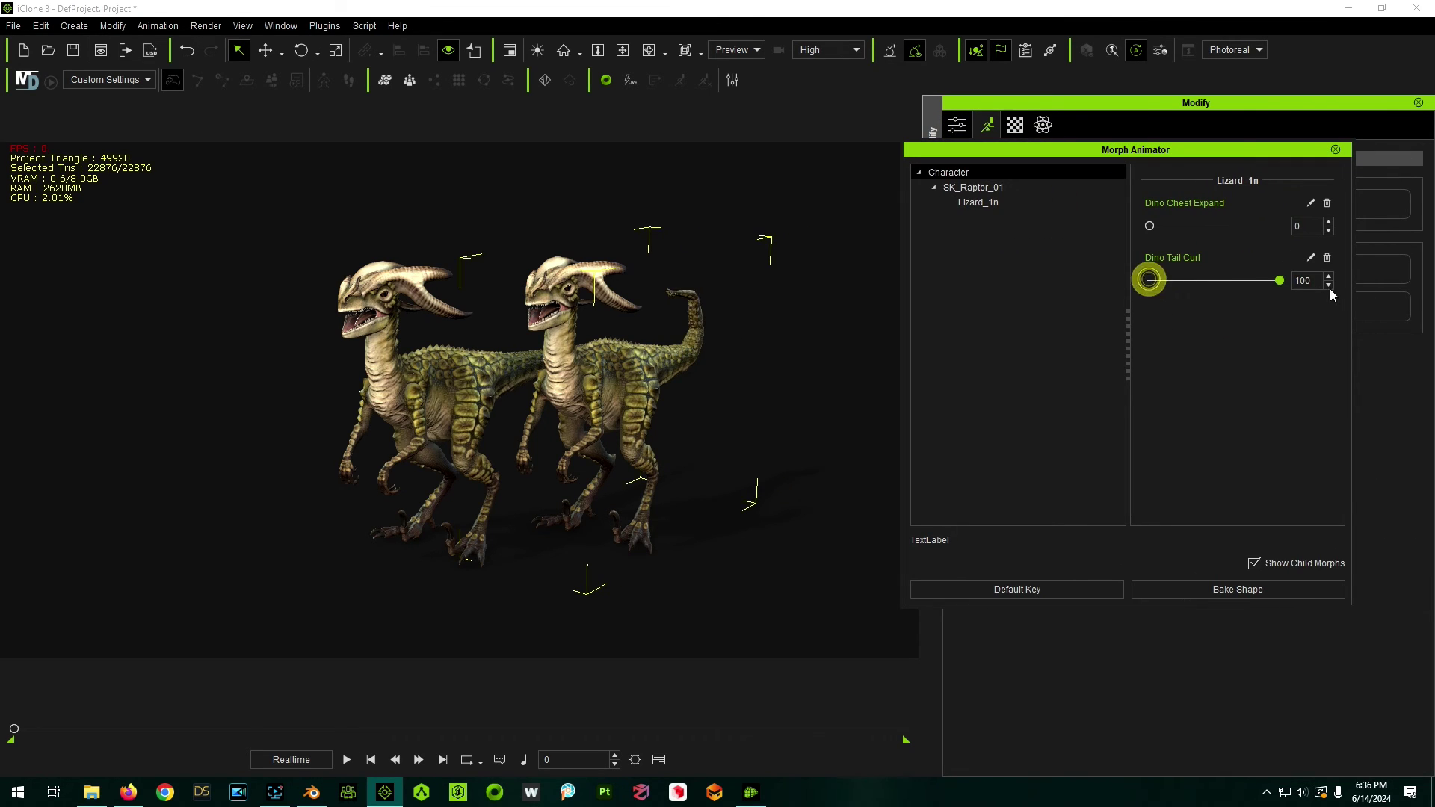
pyautogui.click(1150, 227)
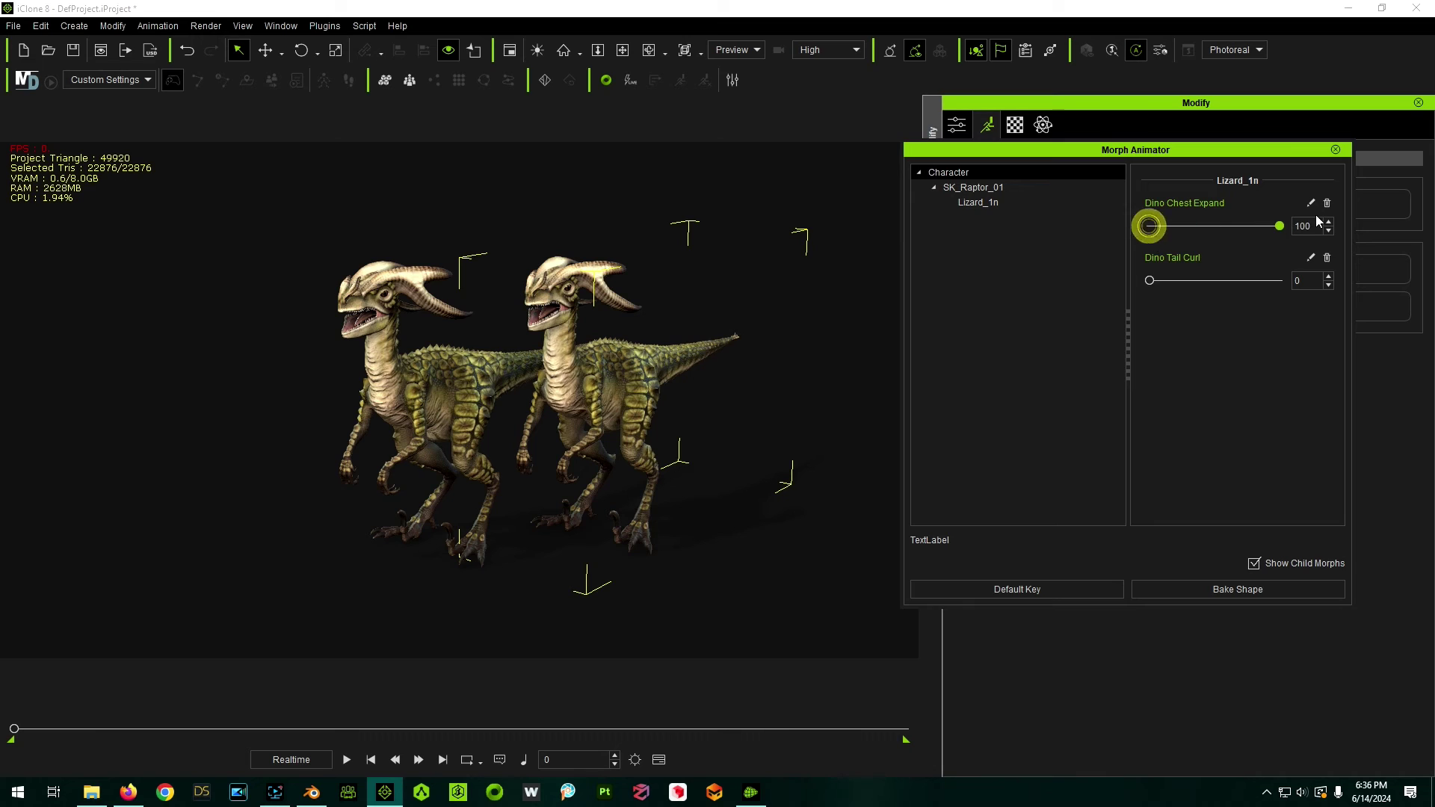
# Step: Delete the older SK_Raptor_0 from the iClone scene and switch to Morph Creator with SK_Raptor_01 selected
pyautogui.click(398, 386)
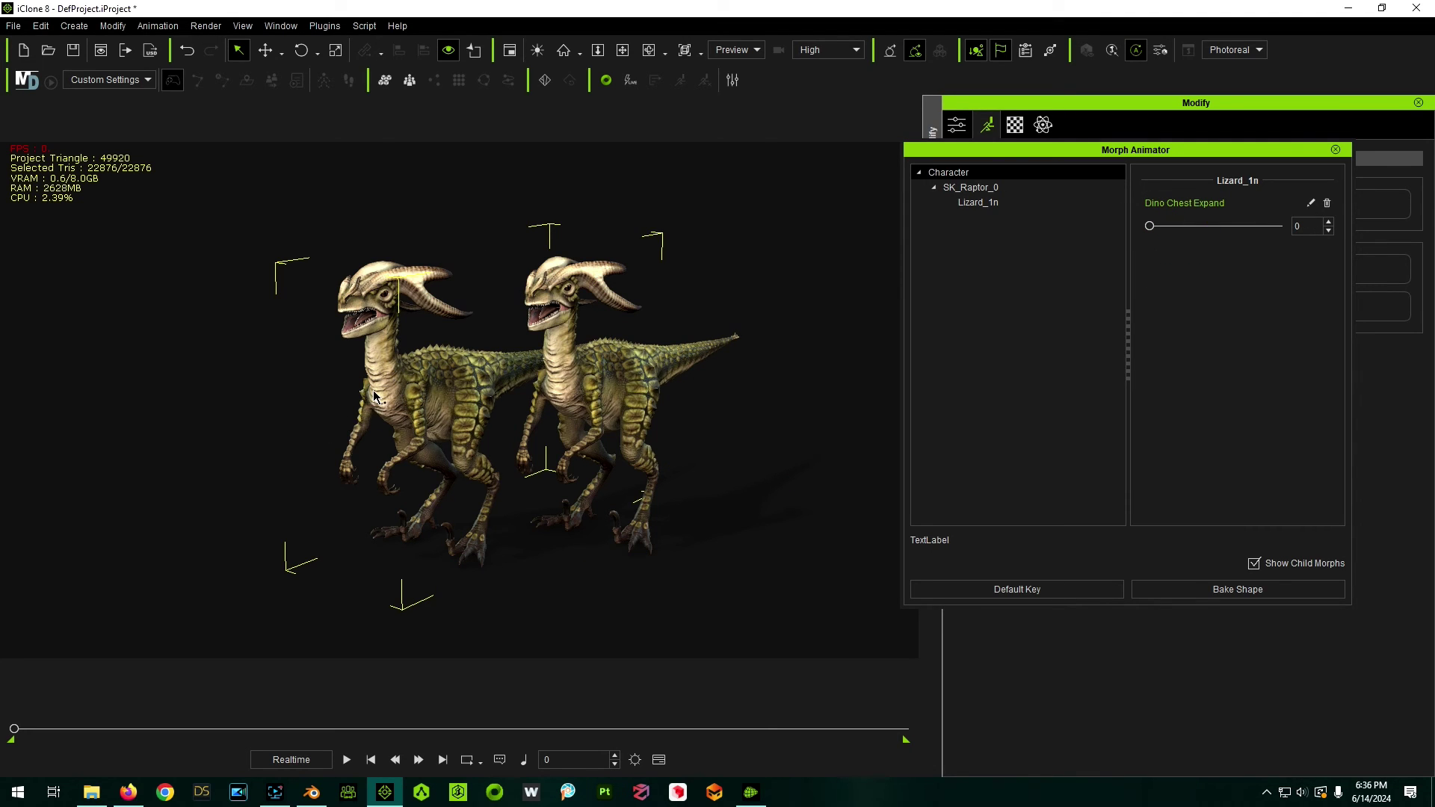
pyautogui.press('Delete')
pyautogui.click(650, 379)
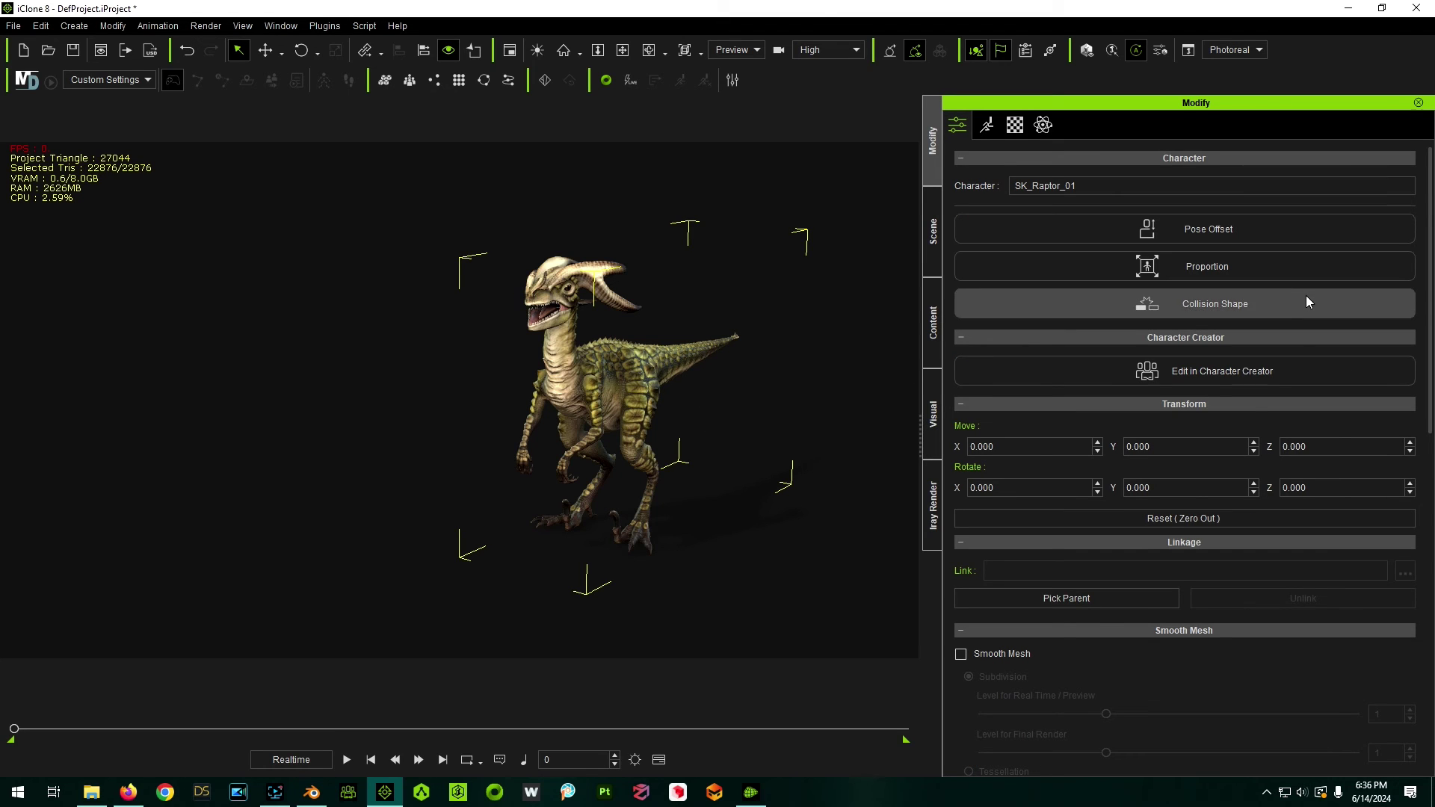
pyautogui.click(994, 127)
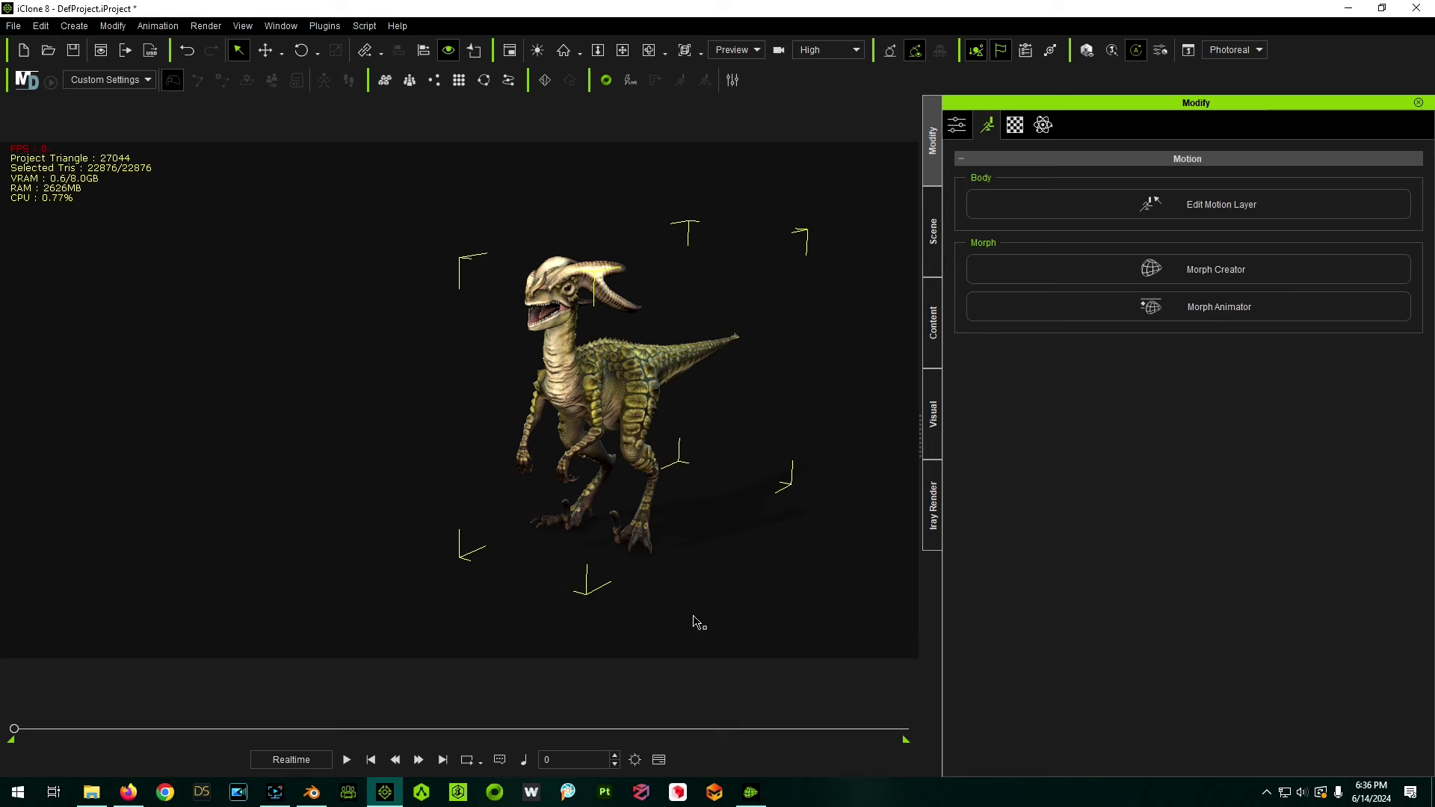
pyautogui.click(750, 792)
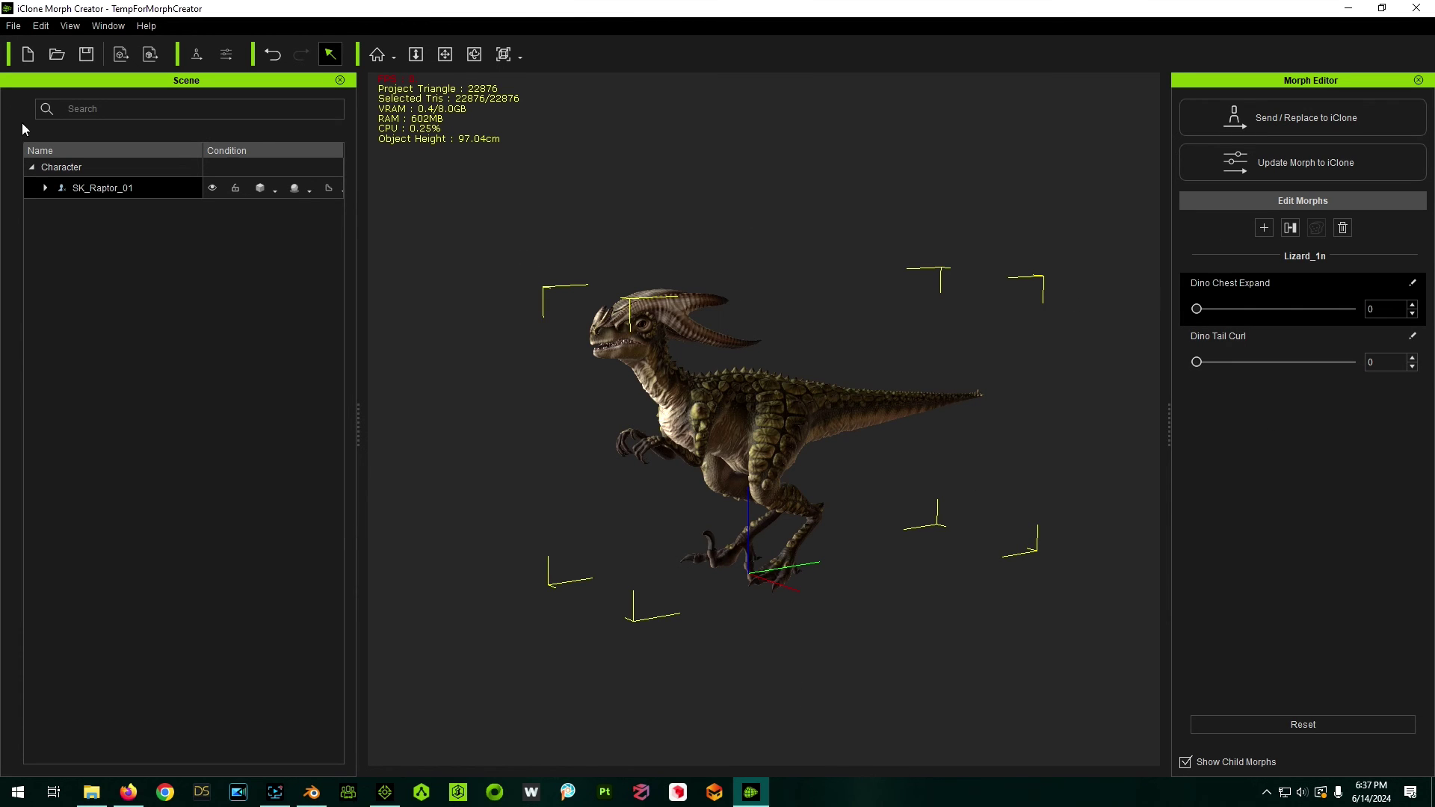
# Step: Review the Save As options for storing SK_Raptor_01 as an iClone character file (.iAvatar), and leave without saving
pyautogui.click(13, 25)
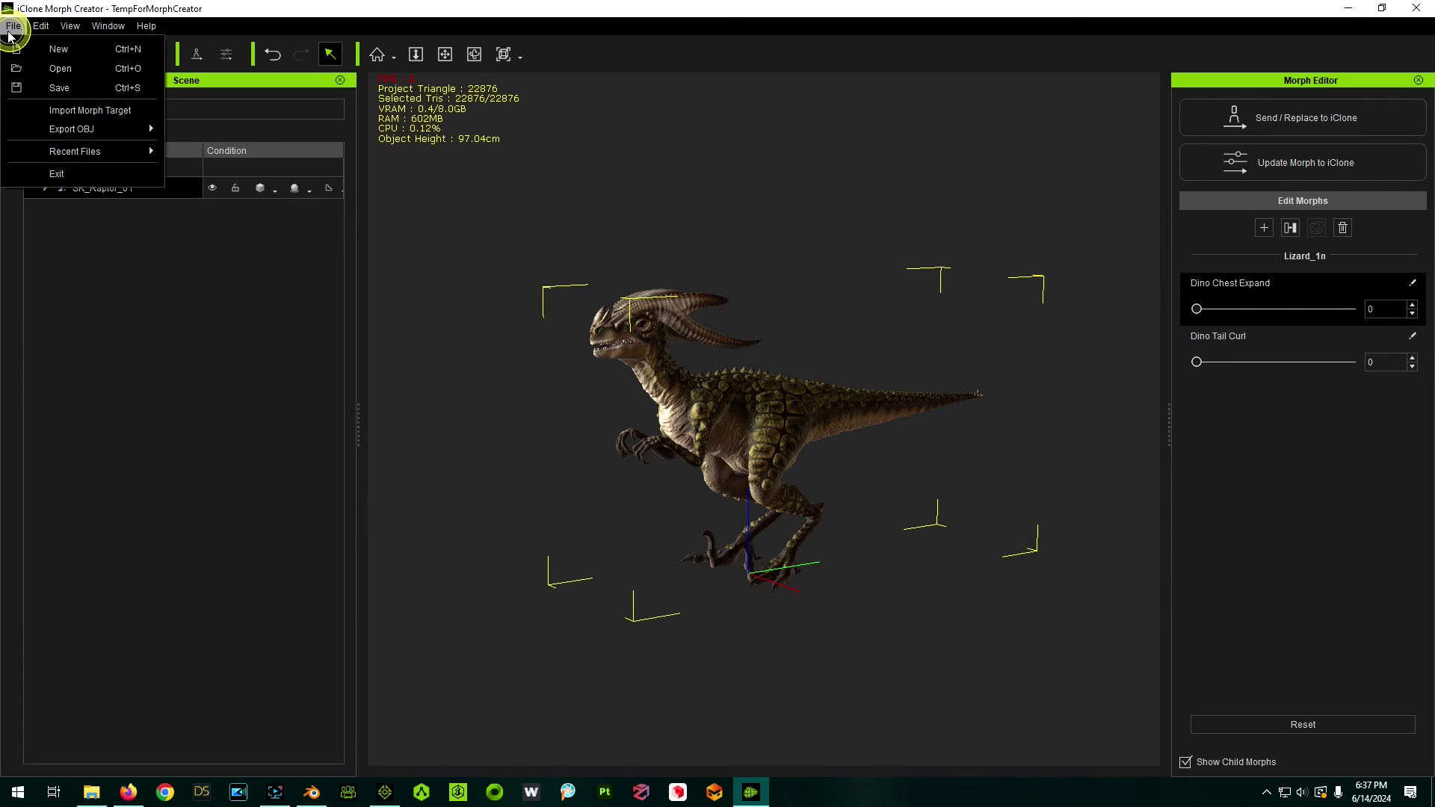
pyautogui.click(51, 88)
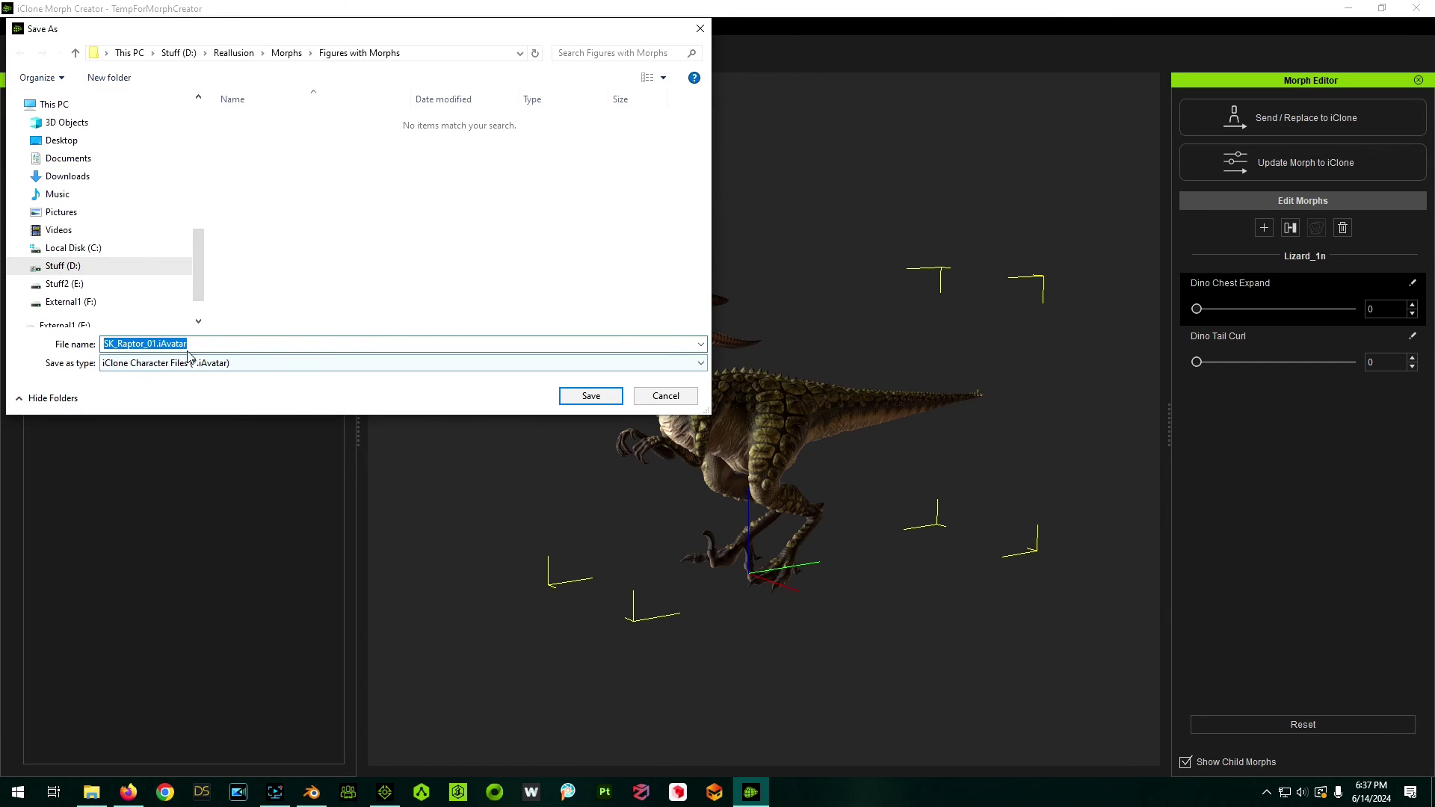
pyautogui.click(658, 400)
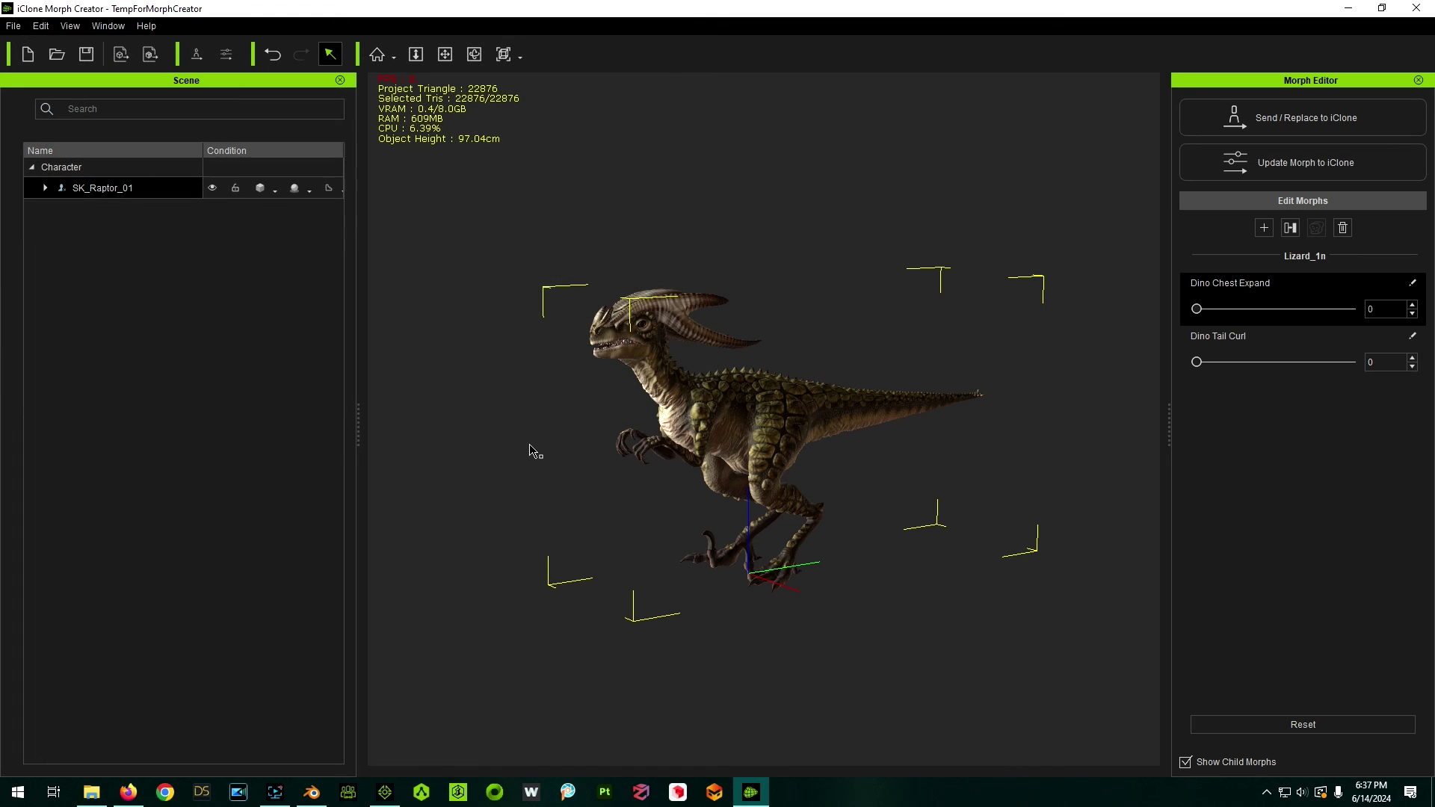
pyautogui.scroll(3, 690, 424)
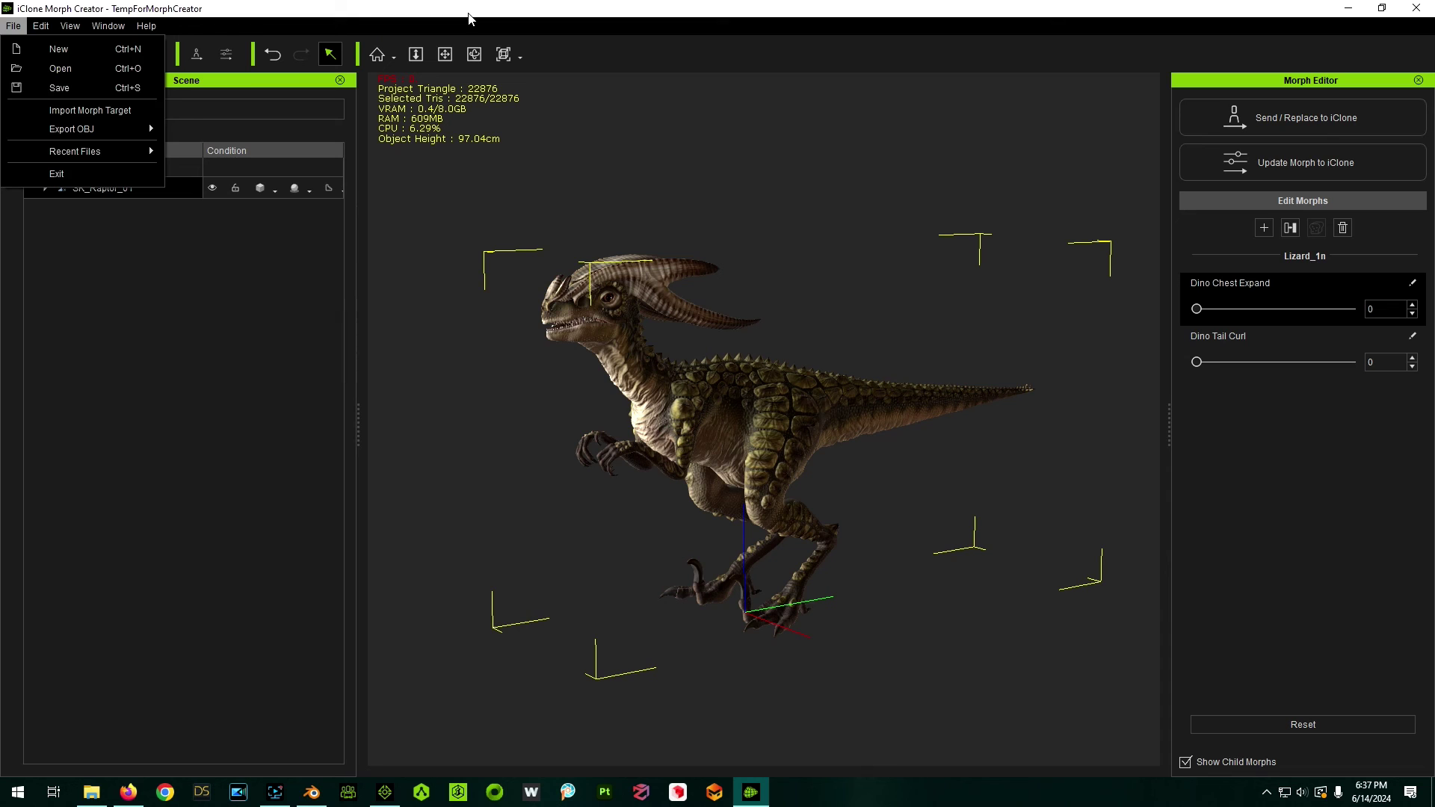
pyautogui.click(469, 16)
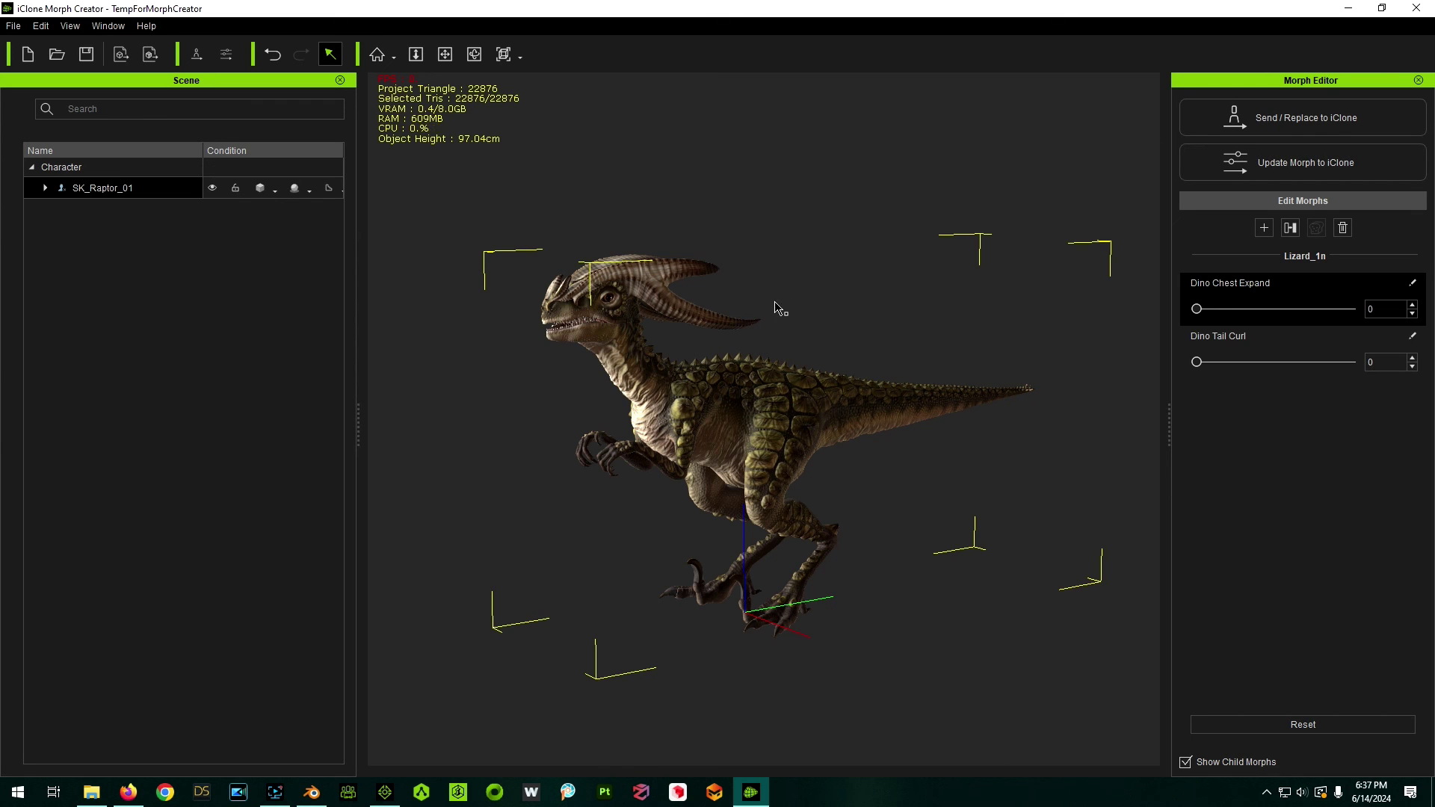
pyautogui.moveTo(762, 304); pyautogui.dragTo(885, 286, button='right')
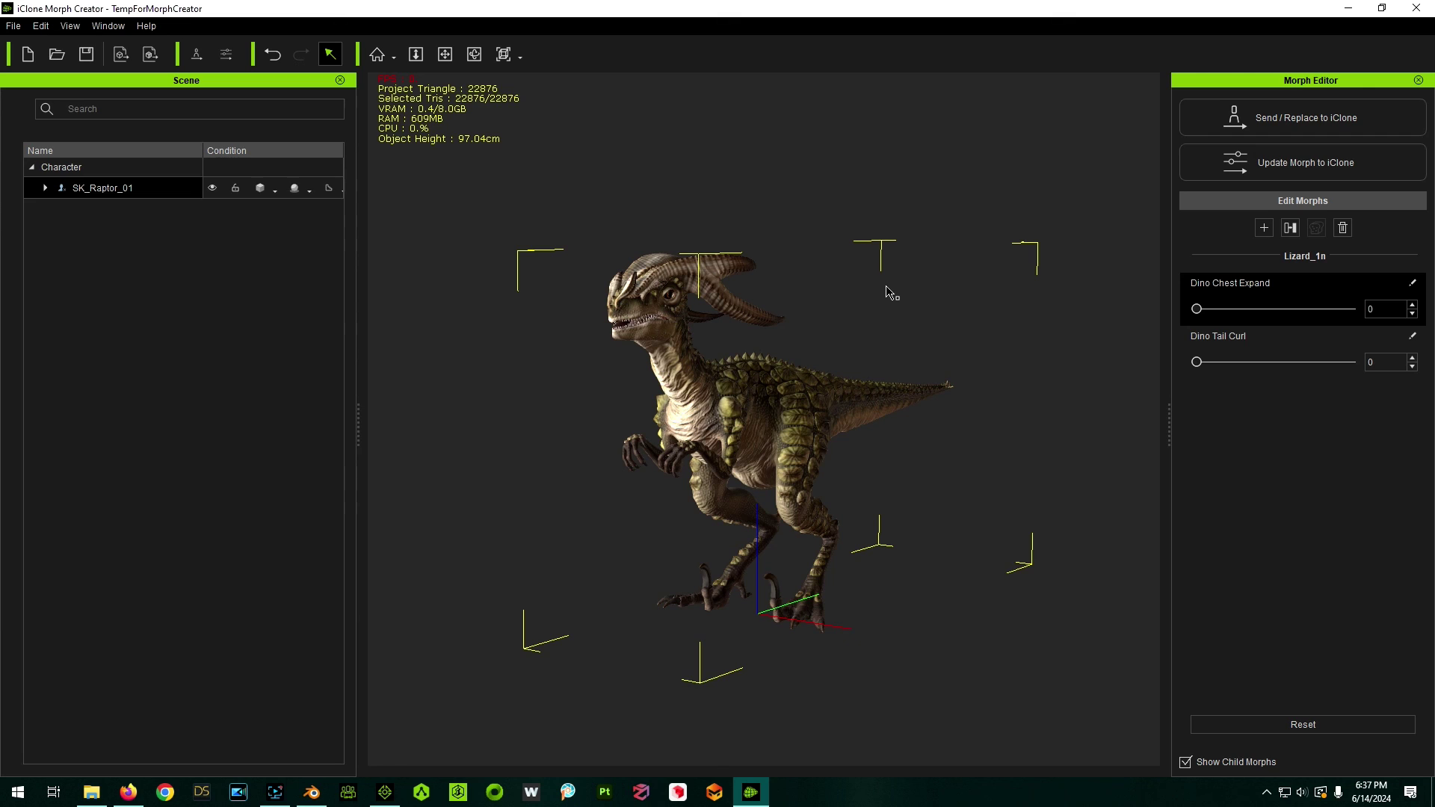